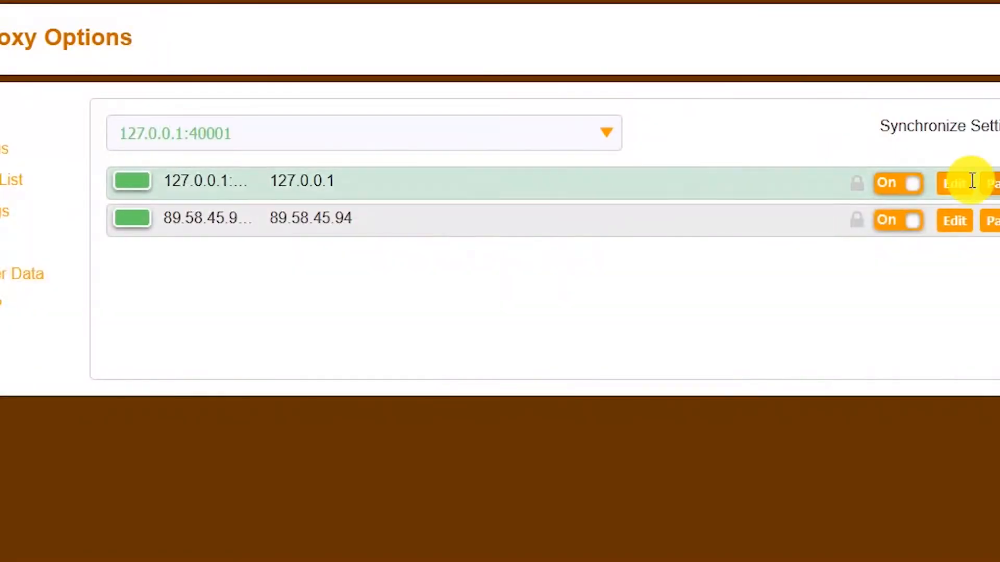
- Change the 127.0.0.1 proxy's port from 40001 to 40000 and save it
{"action": "left_click", "coordinate": [971, 180]}
{"action": "left_click", "coordinate": [665, 288]}
{"action": "key", "text": "BackSpace"}
{"action": "type", "text": "0000"}
{"action": "key", "text": "Return"}
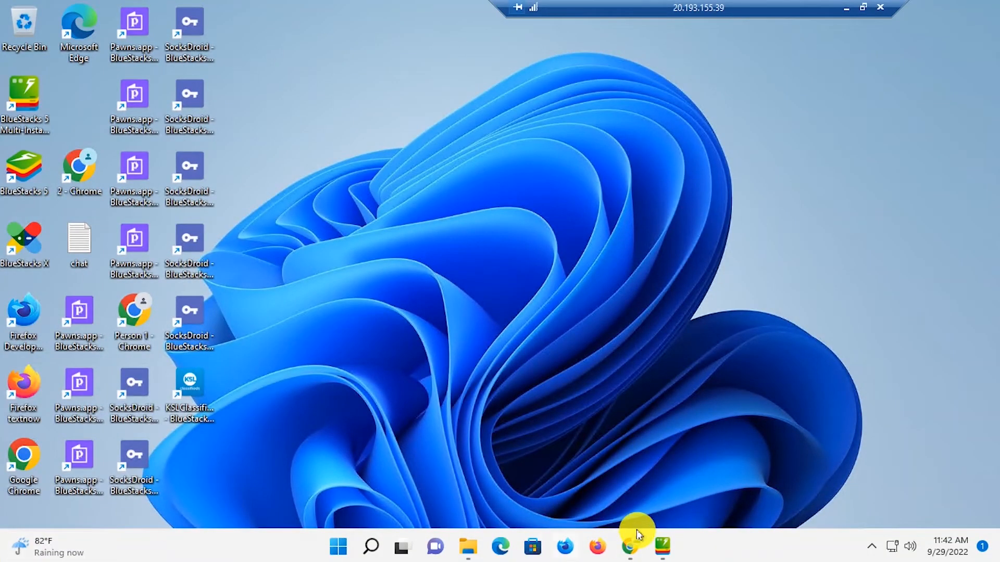
- Search Google for PYPROXY in Chrome and open the pyproxy.com result
{"action": "left_click", "coordinate": [631, 544]}
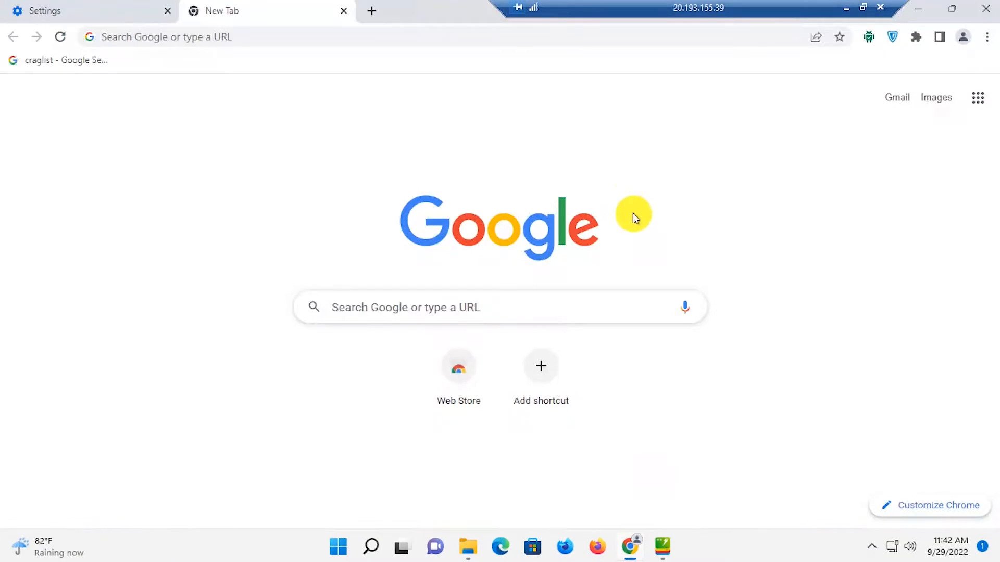
{"action": "left_click", "coordinate": [210, 32]}
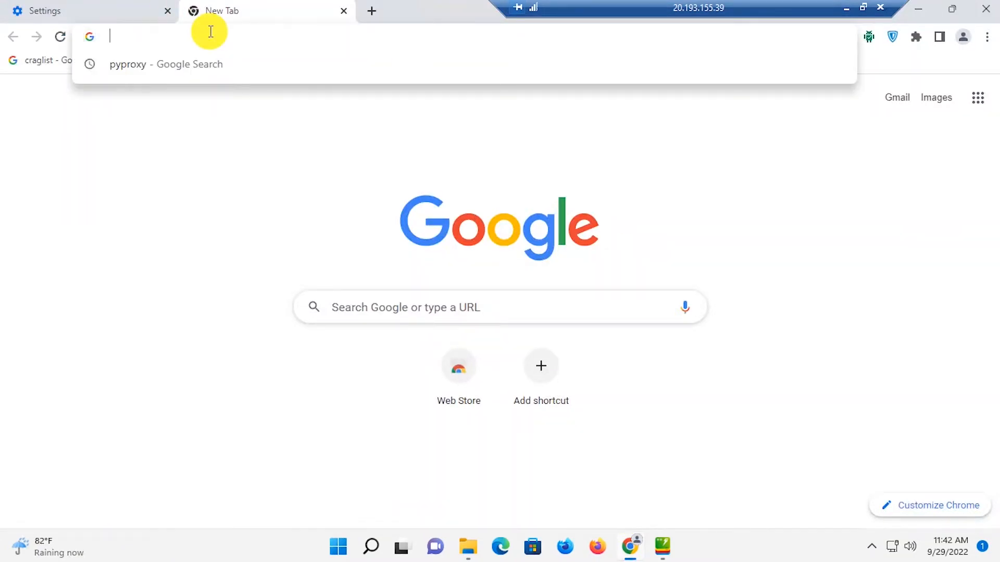
{"action": "type", "text": "PYPROXY"}
{"action": "key", "text": "Return"}
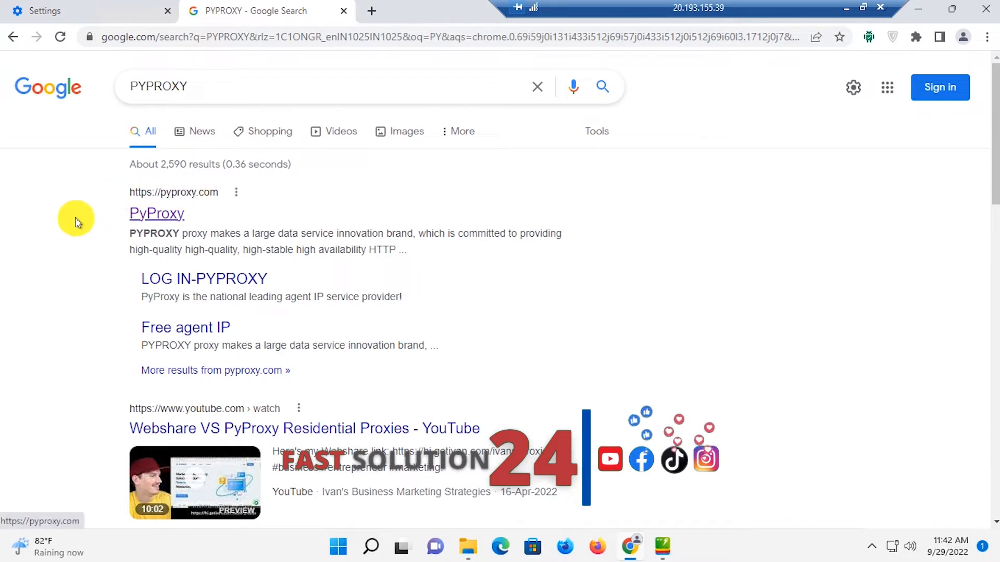
{"action": "left_click", "coordinate": [141, 214]}
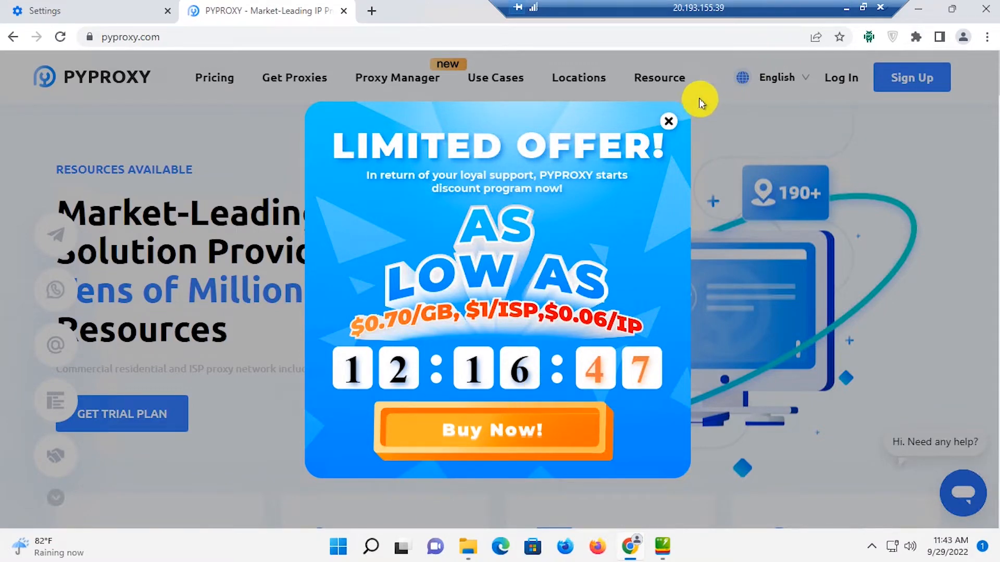
- Close the LIMITED OFFER popup and scroll through the pyproxy.com home page sections
{"action": "left_click", "coordinate": [671, 123]}
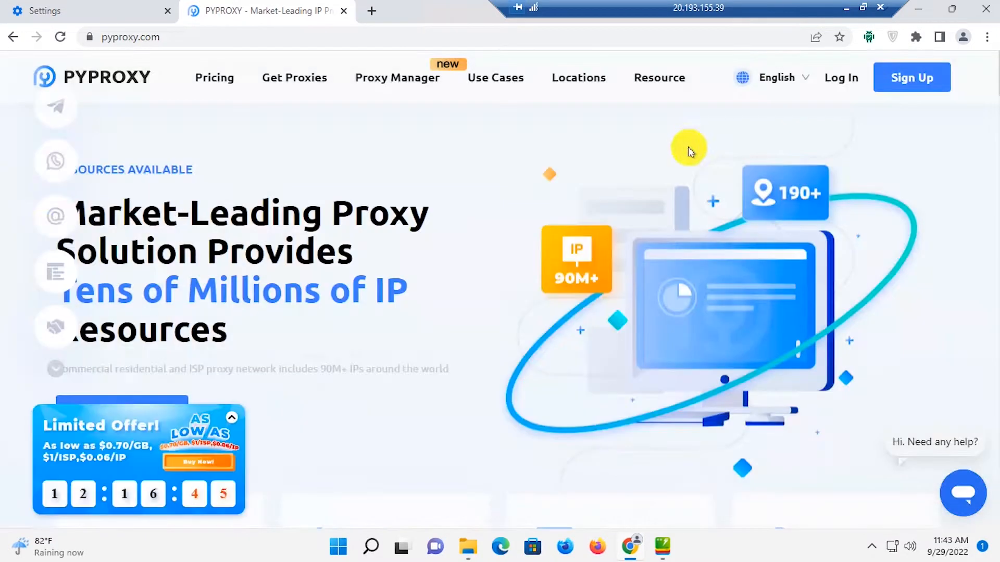
{"action": "scroll", "coordinate": [292, 217], "scroll_direction": "down", "scroll_amount": 1}
{"action": "scroll", "coordinate": [602, 215], "scroll_direction": "up", "scroll_amount": 1}
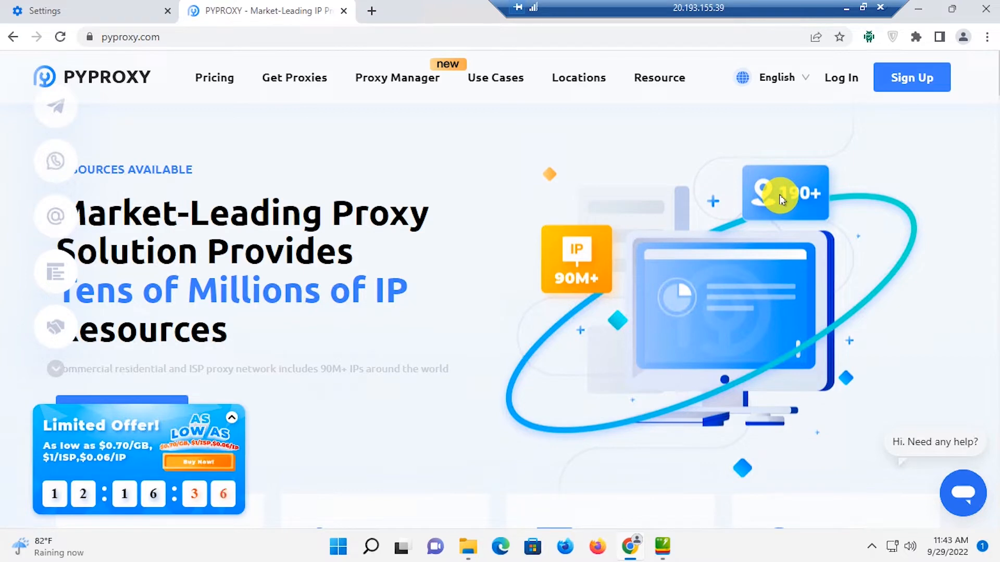
{"action": "scroll", "coordinate": [483, 240], "scroll_direction": "down", "scroll_amount": 7}
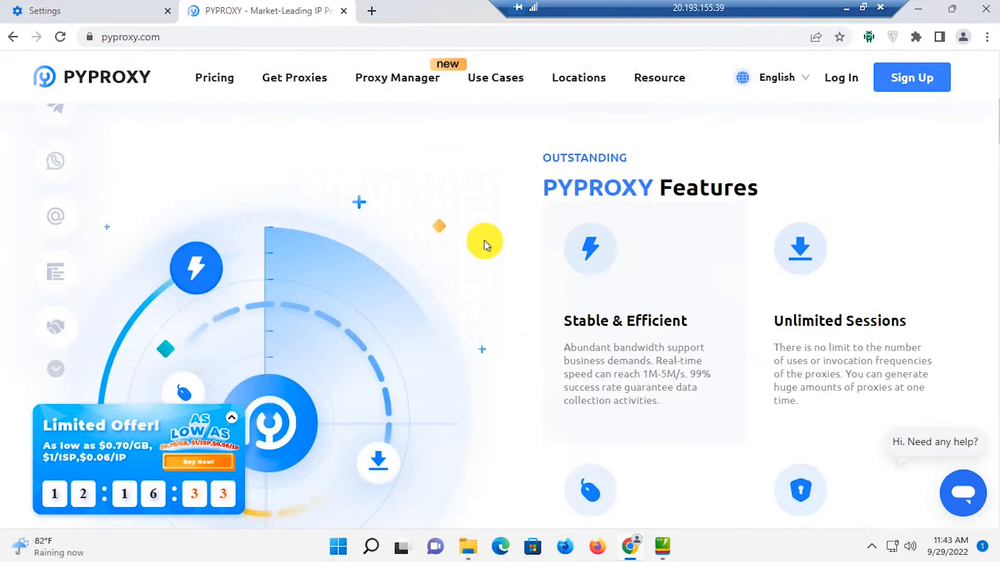
{"action": "scroll", "coordinate": [483, 239], "scroll_direction": "down", "scroll_amount": 10}
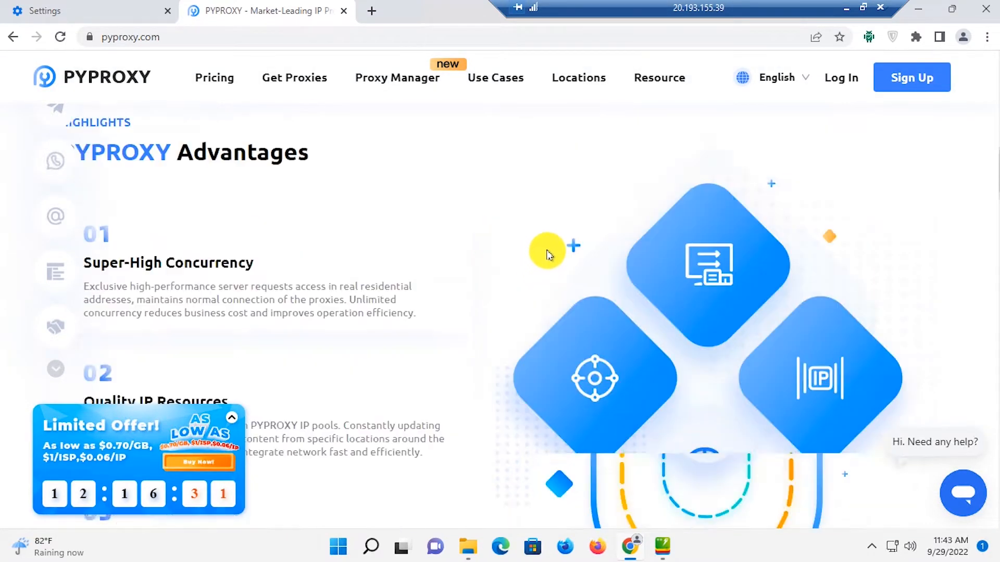
{"action": "scroll", "coordinate": [547, 254], "scroll_direction": "down", "scroll_amount": 10}
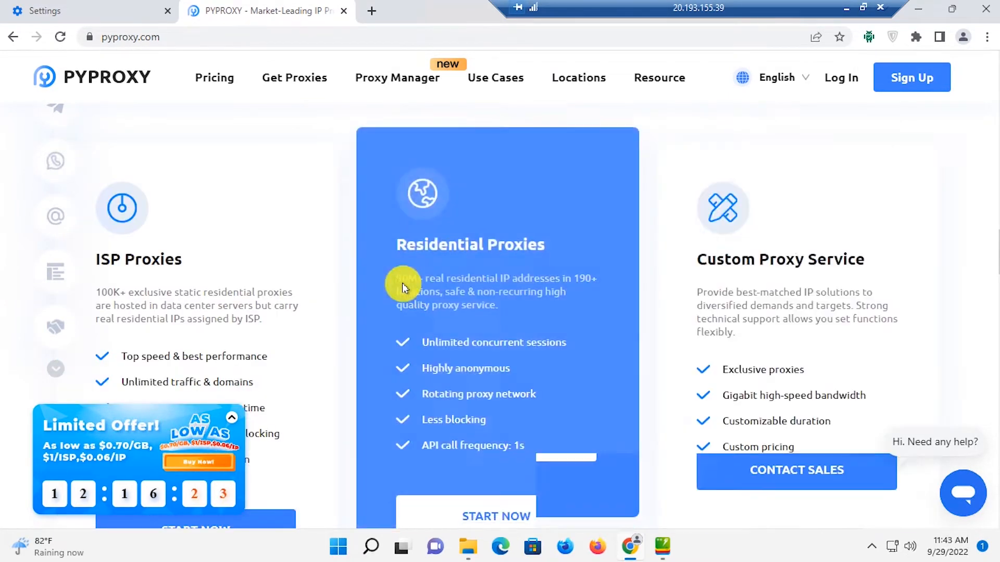
{"action": "scroll", "coordinate": [410, 286], "scroll_direction": "down", "scroll_amount": 3}
{"action": "scroll", "coordinate": [371, 324], "scroll_direction": "down", "scroll_amount": 2}
{"action": "scroll", "coordinate": [372, 324], "scroll_direction": "down", "scroll_amount": 15}
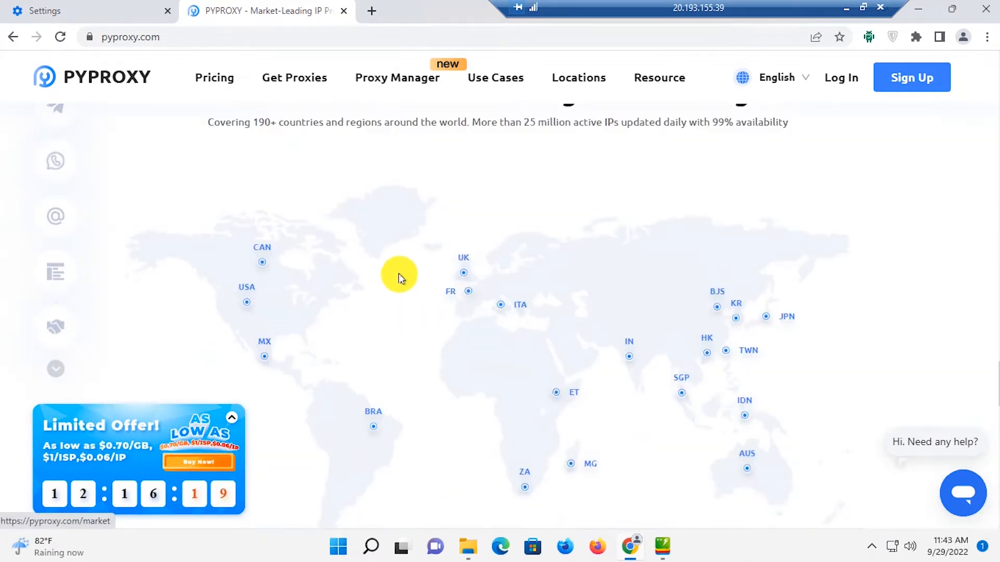
{"action": "scroll", "coordinate": [424, 256], "scroll_direction": "up", "scroll_amount": 15}
- Go to the Proxy Manager page and scroll down to the PYPROXY vs 911 S5 comparison
{"action": "left_click", "coordinate": [404, 79]}
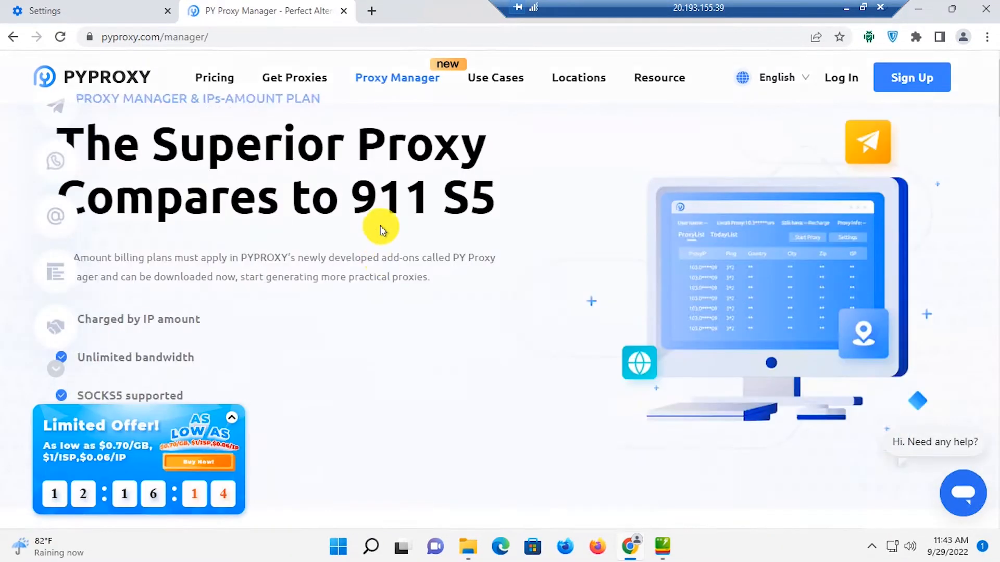
{"action": "scroll", "coordinate": [380, 240], "scroll_direction": "down", "scroll_amount": 3}
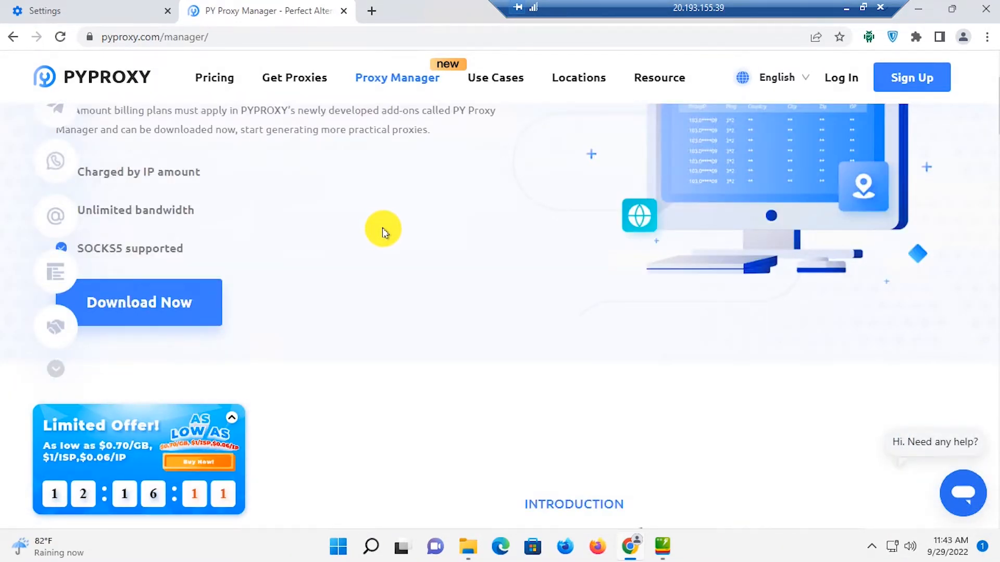
{"action": "scroll", "coordinate": [383, 227], "scroll_direction": "down", "scroll_amount": 7}
{"action": "mouse_move", "coordinate": [397, 77]}
{"action": "scroll", "coordinate": [458, 295], "scroll_direction": "down", "scroll_amount": 4}
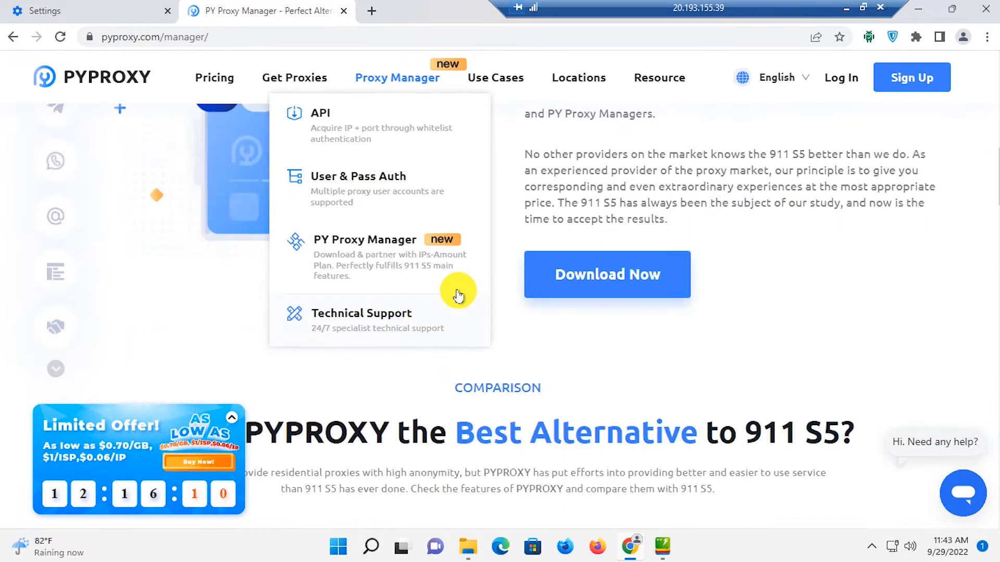
{"action": "scroll", "coordinate": [458, 295], "scroll_direction": "down", "scroll_amount": 5}
{"action": "scroll", "coordinate": [804, 170], "scroll_direction": "down", "scroll_amount": 2}
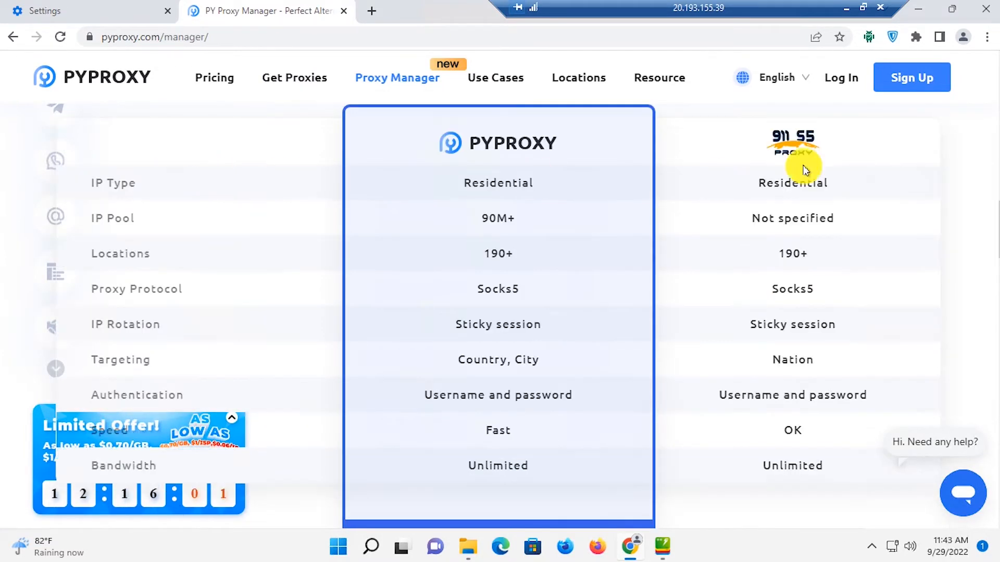
- Highlight the IP Type, Locations-to-Bandwidth rows and 911 S5's Unlimited bandwidth in the comparison
{"action": "left_click_drag", "start_coordinate": [114, 183], "coordinate": [866, 163]}
{"action": "left_click_drag", "start_coordinate": [105, 260], "coordinate": [500, 334]}
{"action": "left_click", "coordinate": [500, 337]}
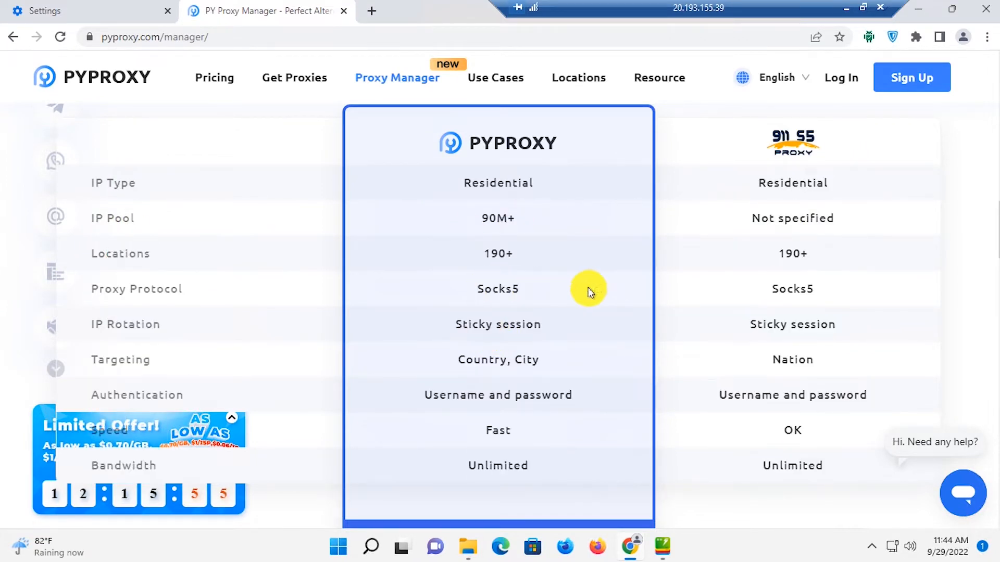
{"action": "scroll", "coordinate": [462, 377], "scroll_direction": "down", "scroll_amount": 1}
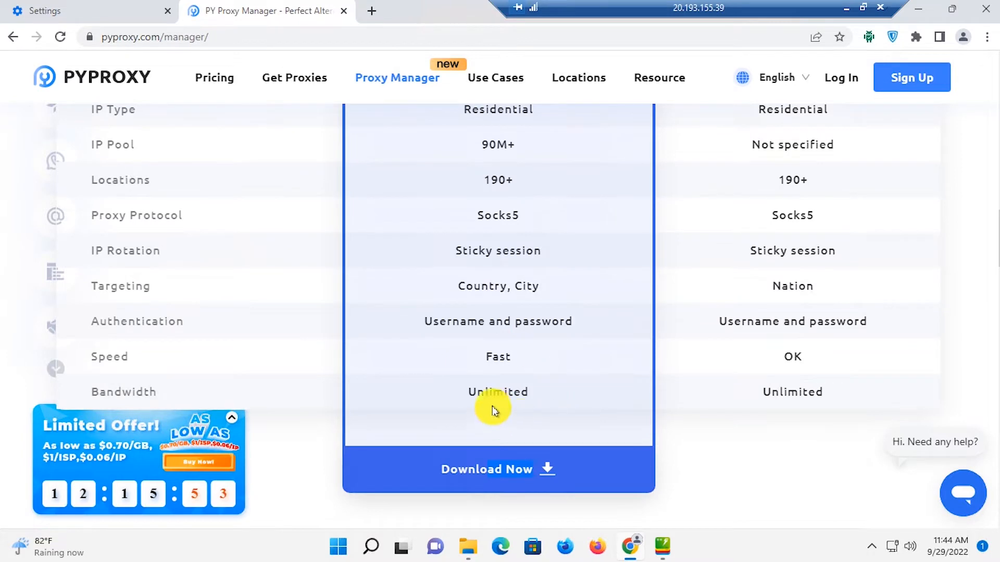
{"action": "left_click_drag", "start_coordinate": [602, 396], "coordinate": [863, 414]}
{"action": "left_click", "coordinate": [848, 397]}
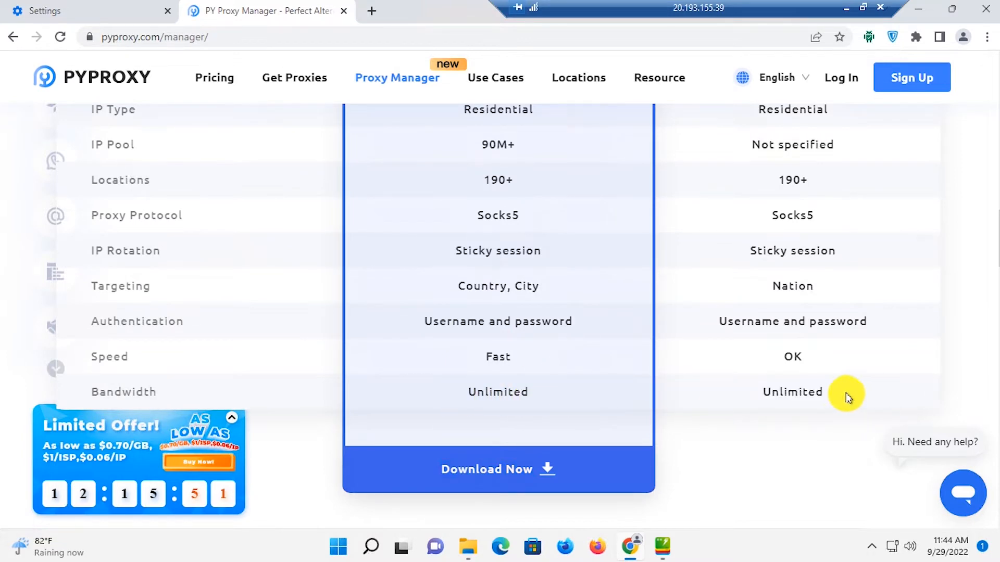
{"action": "scroll", "coordinate": [801, 514], "scroll_direction": "up", "scroll_amount": 3}
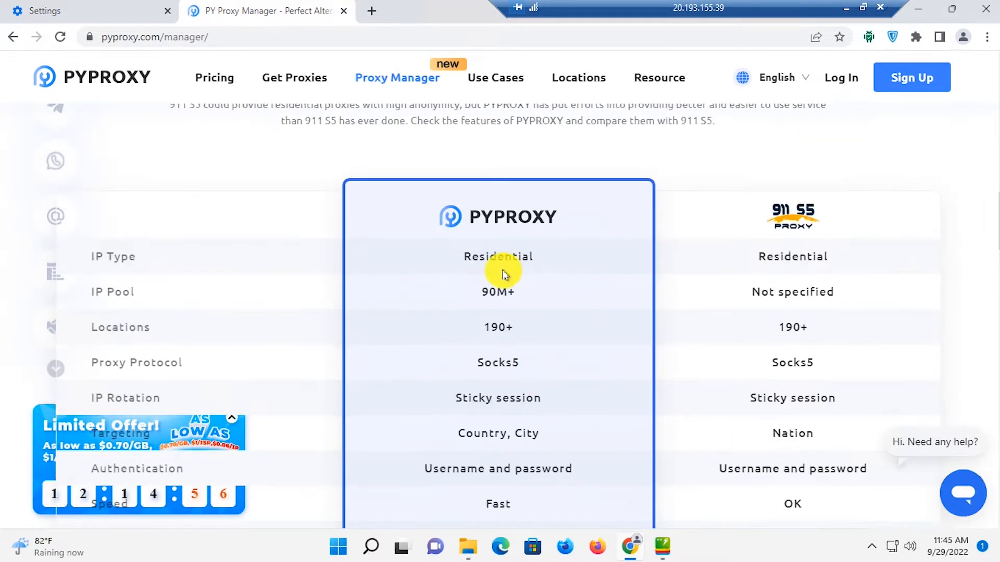
{"action": "scroll", "coordinate": [503, 279], "scroll_direction": "down", "scroll_amount": 8}
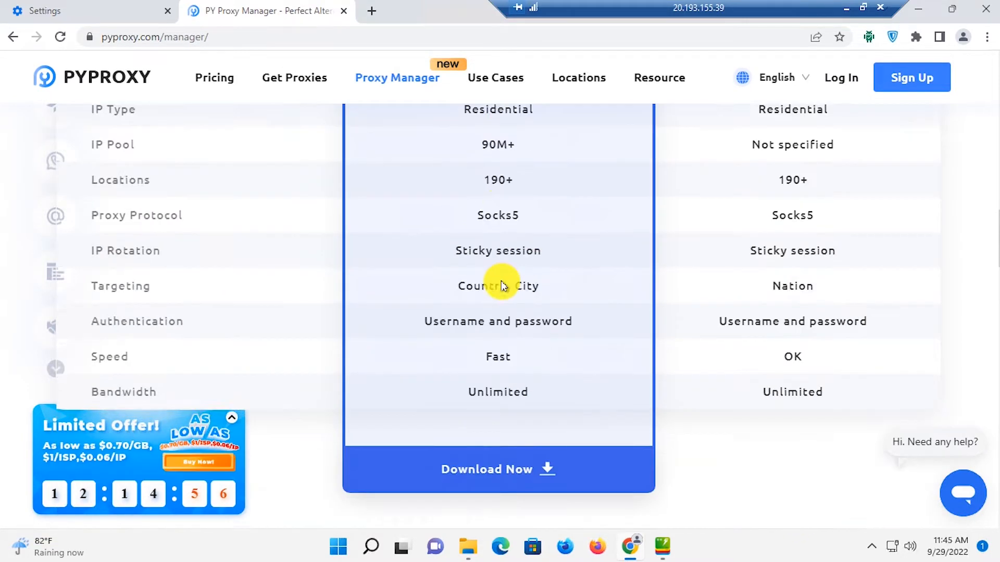
{"action": "scroll", "coordinate": [508, 297], "scroll_direction": "up", "scroll_amount": 4}
{"action": "scroll", "coordinate": [670, 308], "scroll_direction": "up", "scroll_amount": 4}
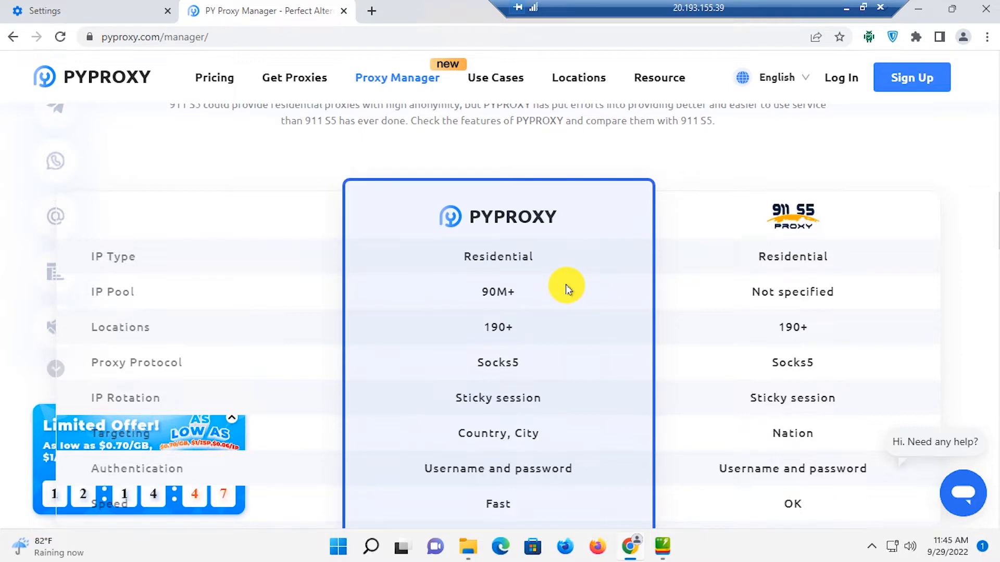
{"action": "scroll", "coordinate": [565, 290], "scroll_direction": "up", "scroll_amount": 10}
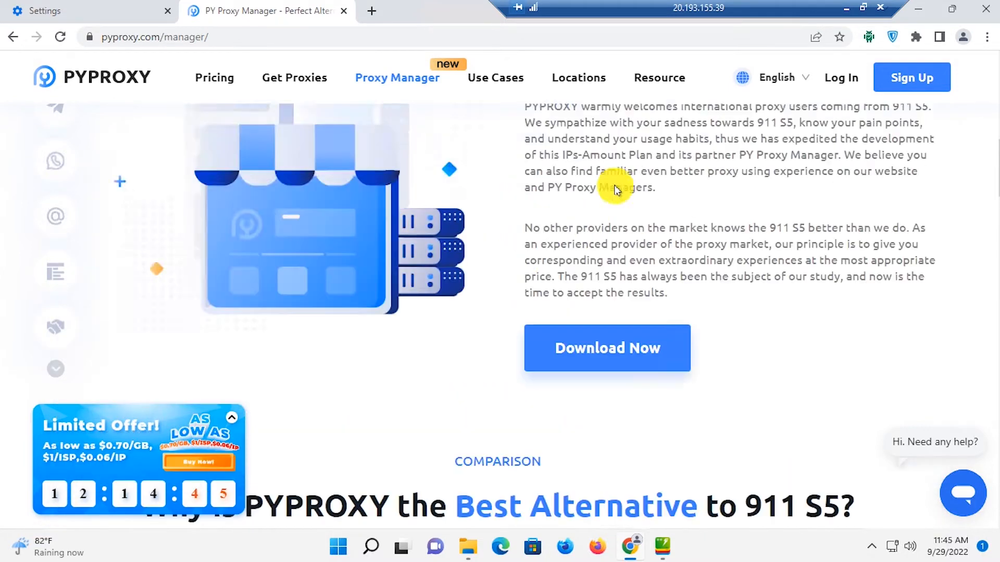
{"action": "scroll", "coordinate": [576, 174], "scroll_direction": "up", "scroll_amount": 7}
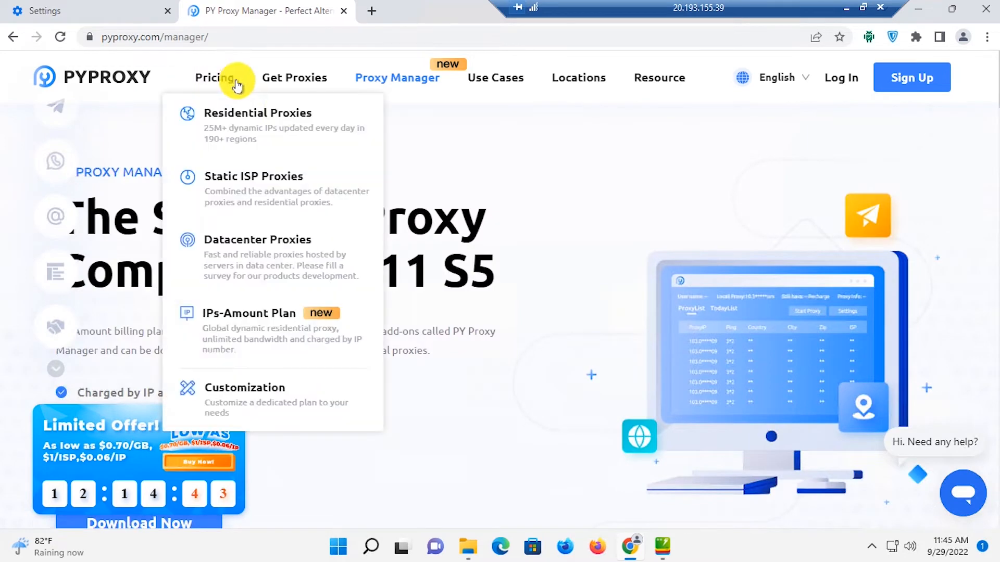
{"action": "mouse_move", "coordinate": [223, 83]}
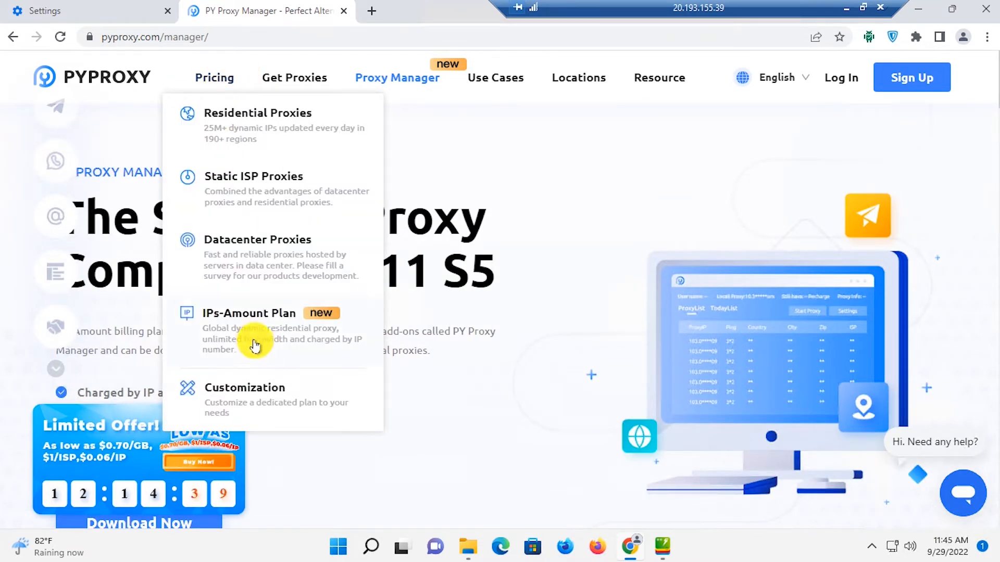
{"action": "left_click", "coordinate": [237, 329]}
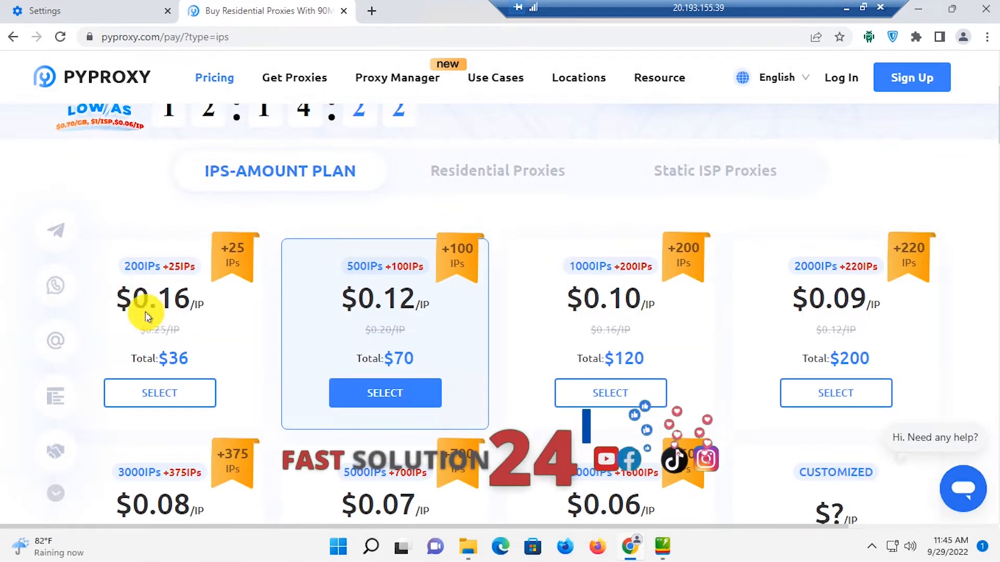
{"action": "scroll", "coordinate": [290, 217], "scroll_direction": "down", "scroll_amount": 3}
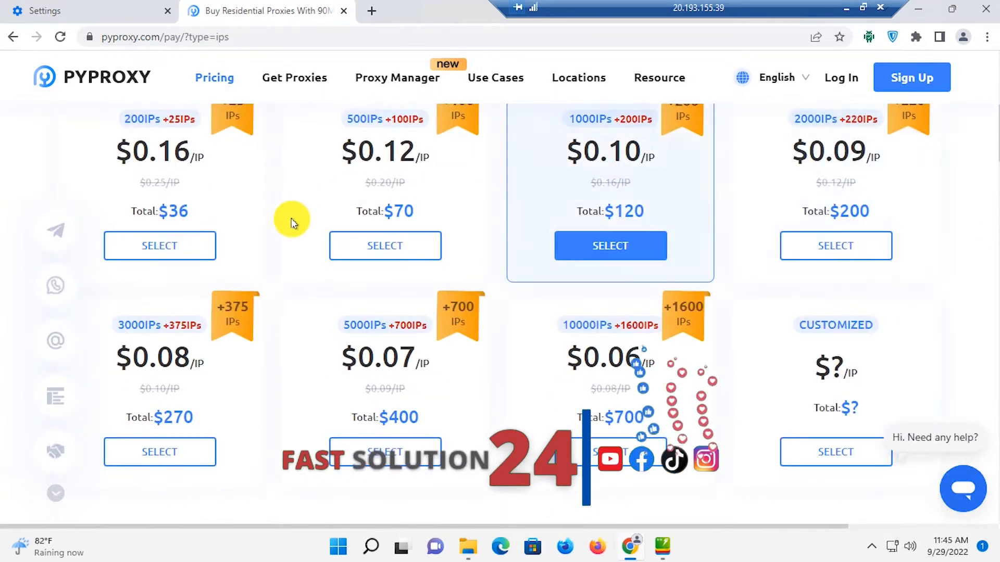
{"action": "scroll", "coordinate": [194, 207], "scroll_direction": "up", "scroll_amount": 3}
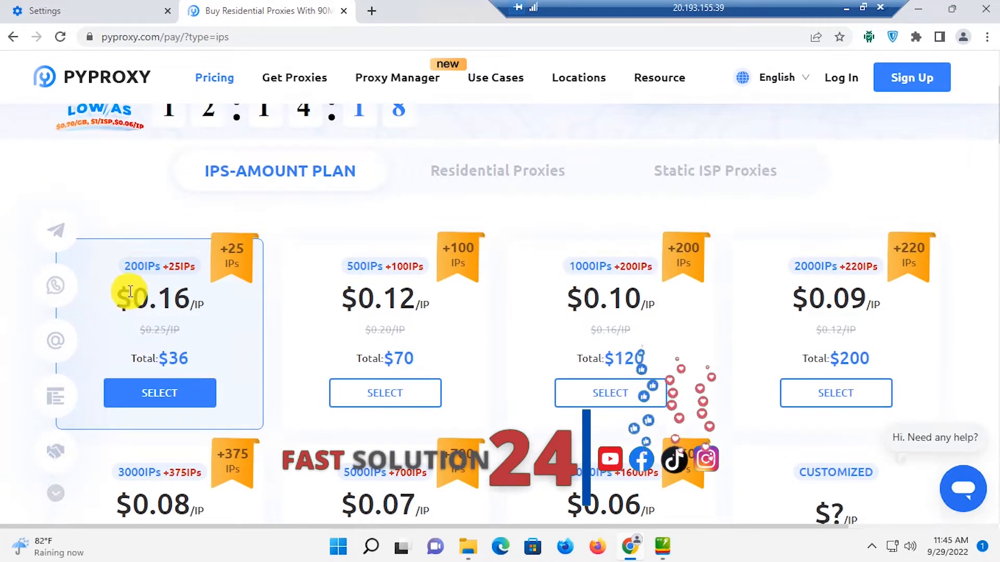
{"action": "left_click_drag", "start_coordinate": [124, 263], "coordinate": [205, 328]}
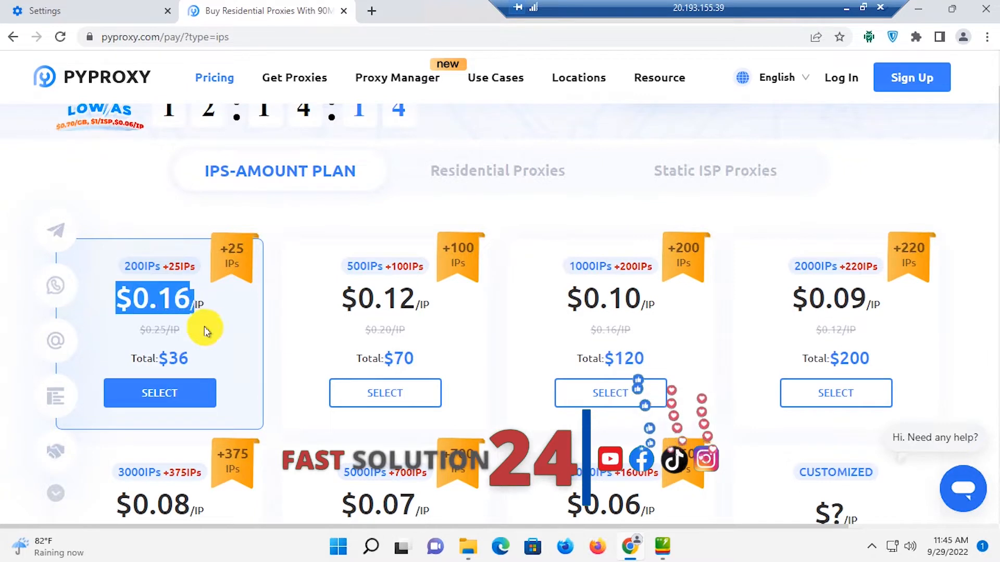
{"action": "left_click_drag", "start_coordinate": [126, 269], "coordinate": [148, 270]}
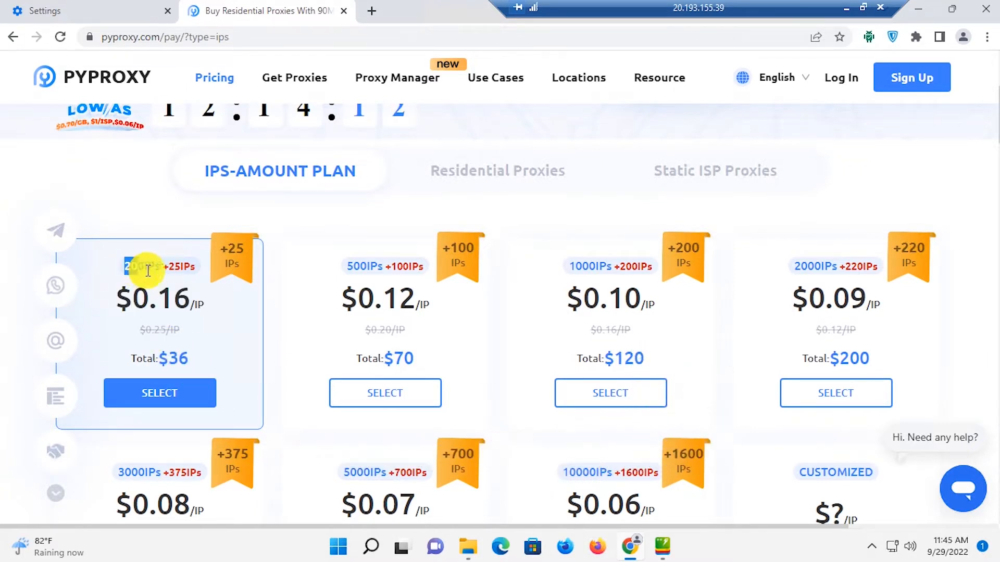
{"action": "left_click_drag", "start_coordinate": [385, 357], "coordinate": [449, 357]}
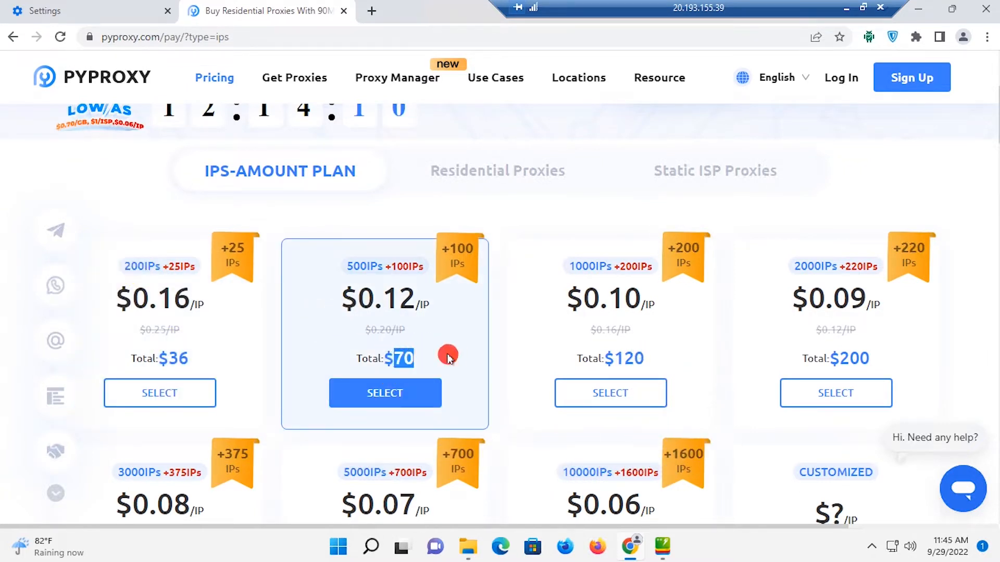
{"action": "double_click", "coordinate": [383, 272]}
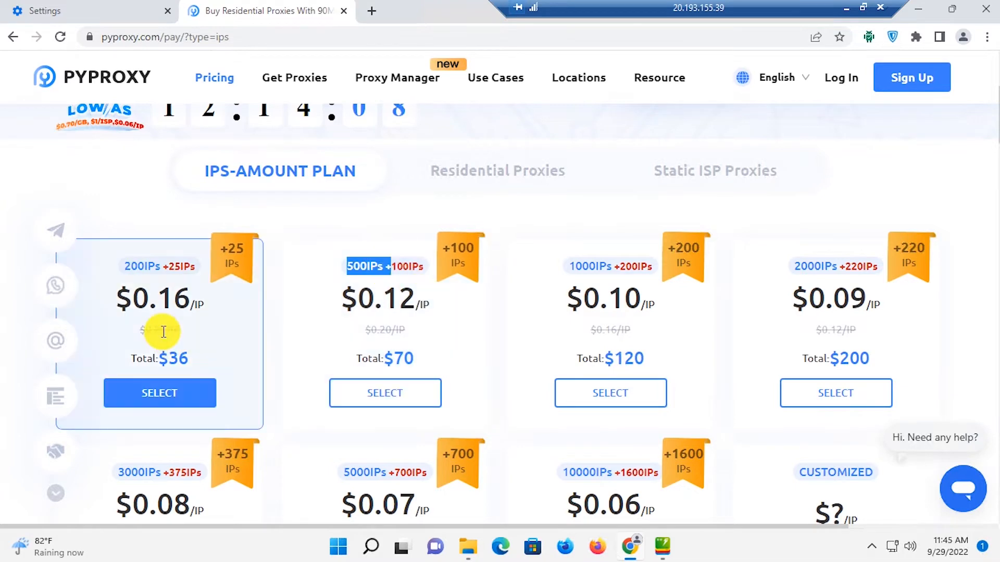
{"action": "scroll", "coordinate": [180, 327], "scroll_direction": "down", "scroll_amount": 3}
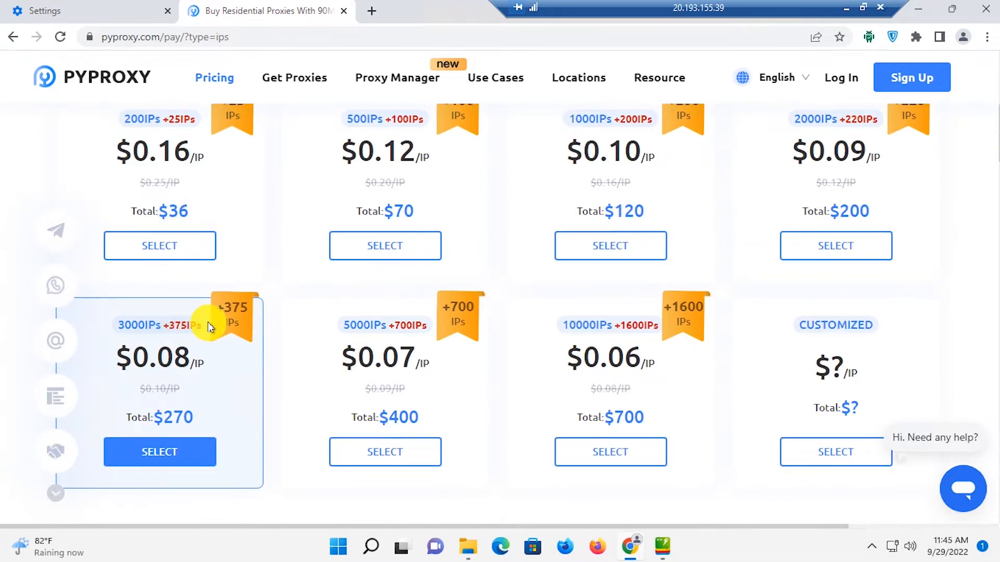
{"action": "scroll", "coordinate": [208, 326], "scroll_direction": "down", "scroll_amount": 3}
{"action": "scroll", "coordinate": [210, 326], "scroll_direction": "up", "scroll_amount": 6}
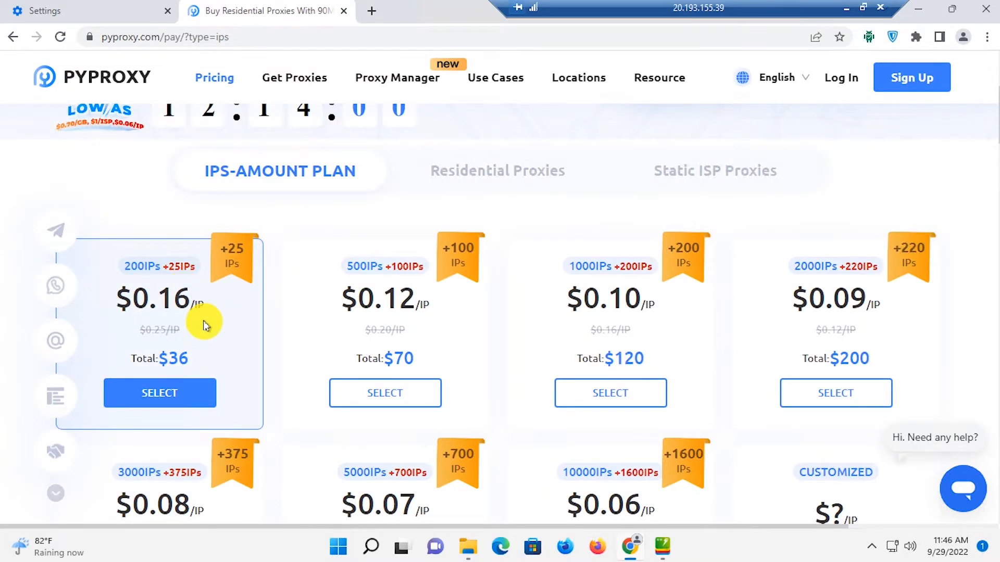
{"action": "scroll", "coordinate": [801, 453], "scroll_direction": "down", "scroll_amount": 3}
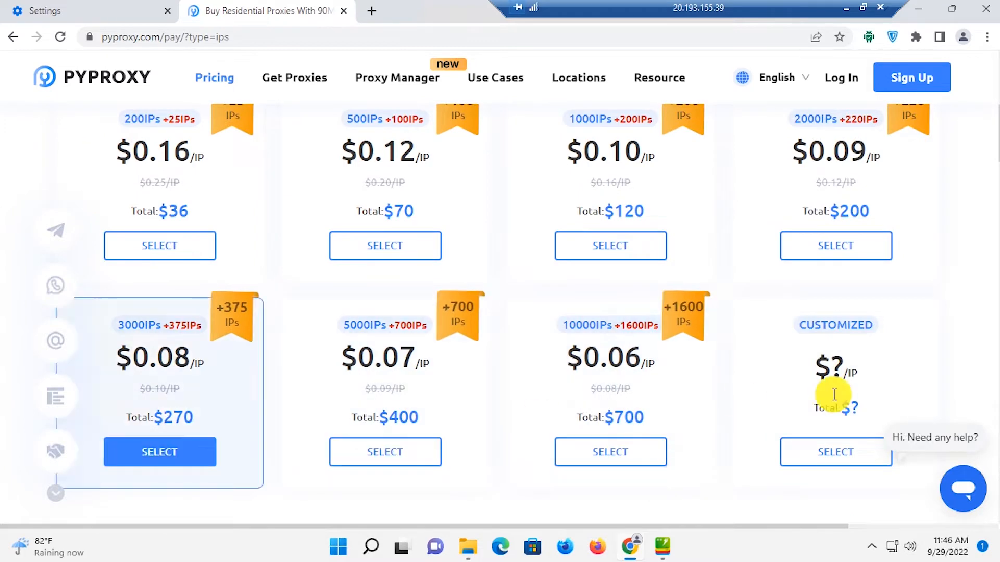
{"action": "scroll", "coordinate": [317, 391], "scroll_direction": "up", "scroll_amount": 3}
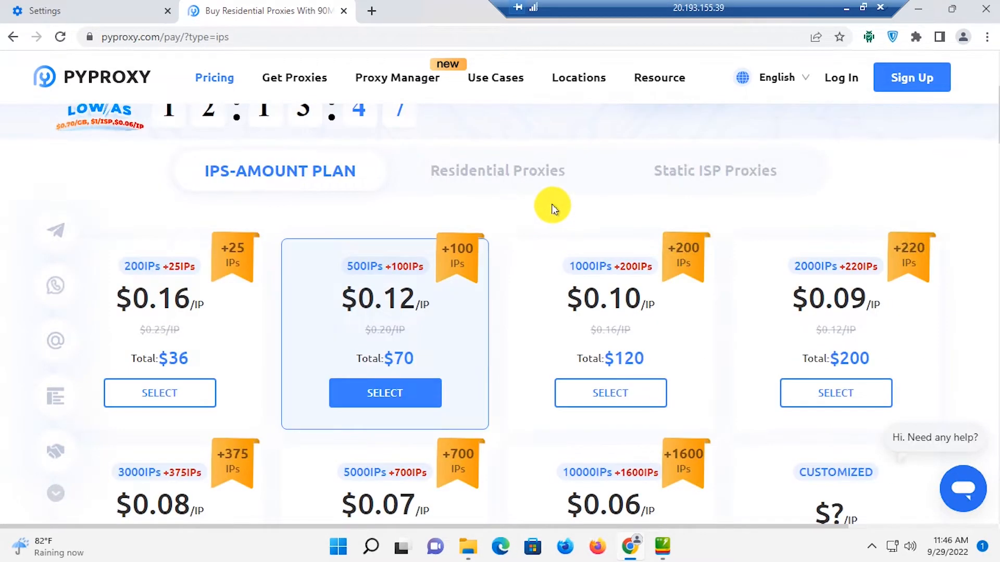
- Show the Residential Proxies plans and highlight the trial plan's 2GB allowance and $5 price
{"action": "left_click", "coordinate": [578, 179]}
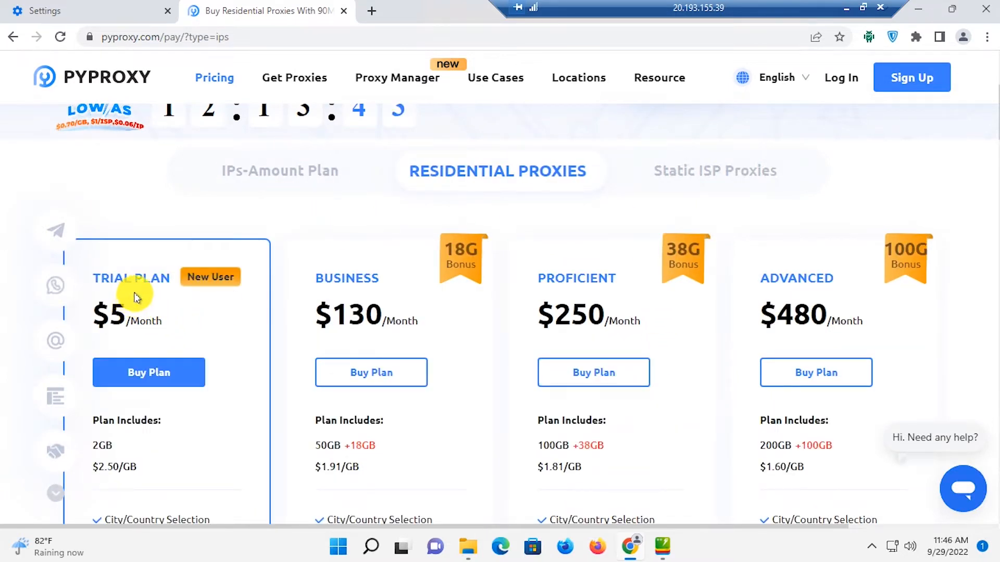
{"action": "scroll", "coordinate": [182, 281], "scroll_direction": "down", "scroll_amount": 2}
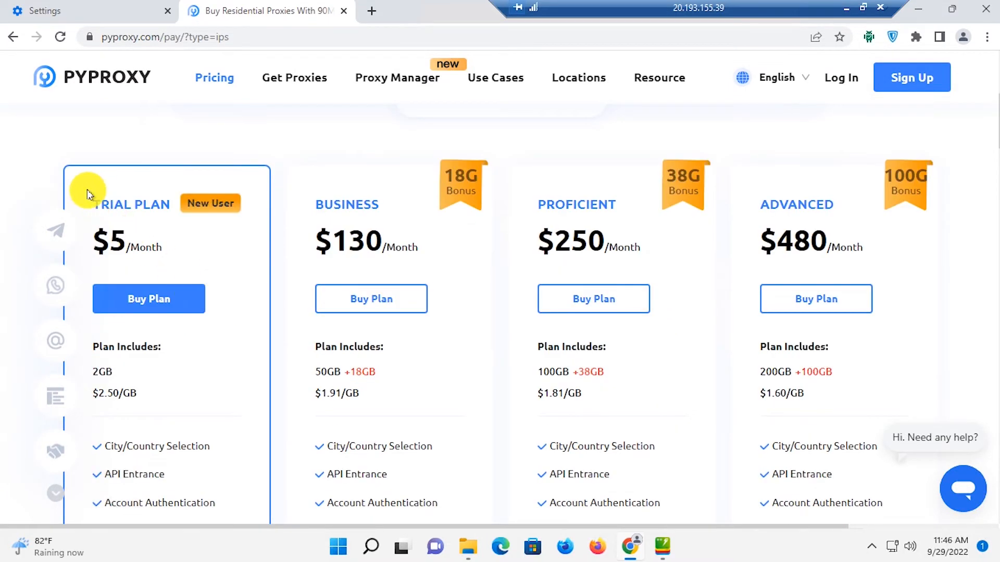
{"action": "left_click_drag", "start_coordinate": [89, 203], "coordinate": [163, 201]}
{"action": "scroll", "coordinate": [157, 364], "scroll_direction": "down", "scroll_amount": 3}
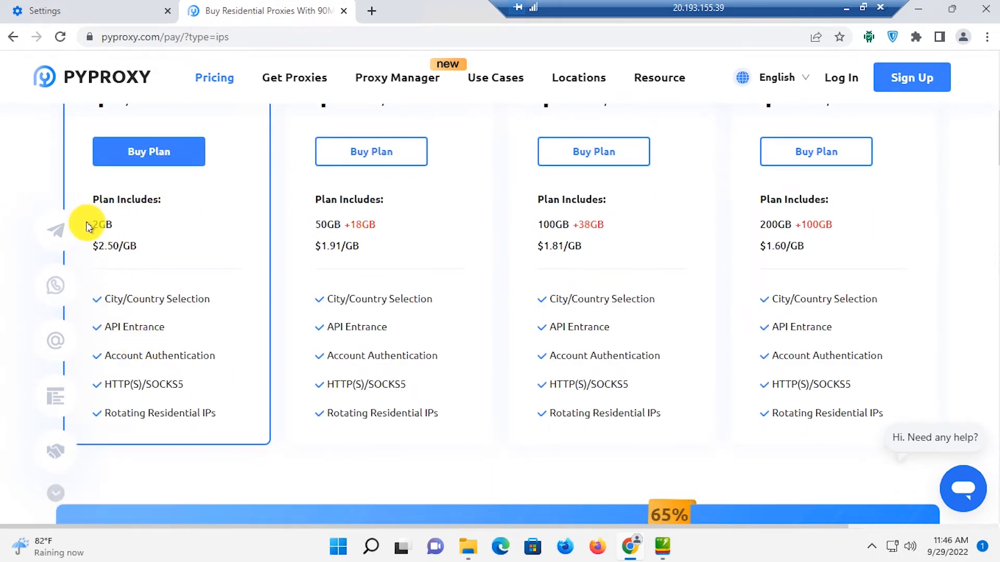
{"action": "left_click_drag", "start_coordinate": [87, 227], "coordinate": [159, 234]}
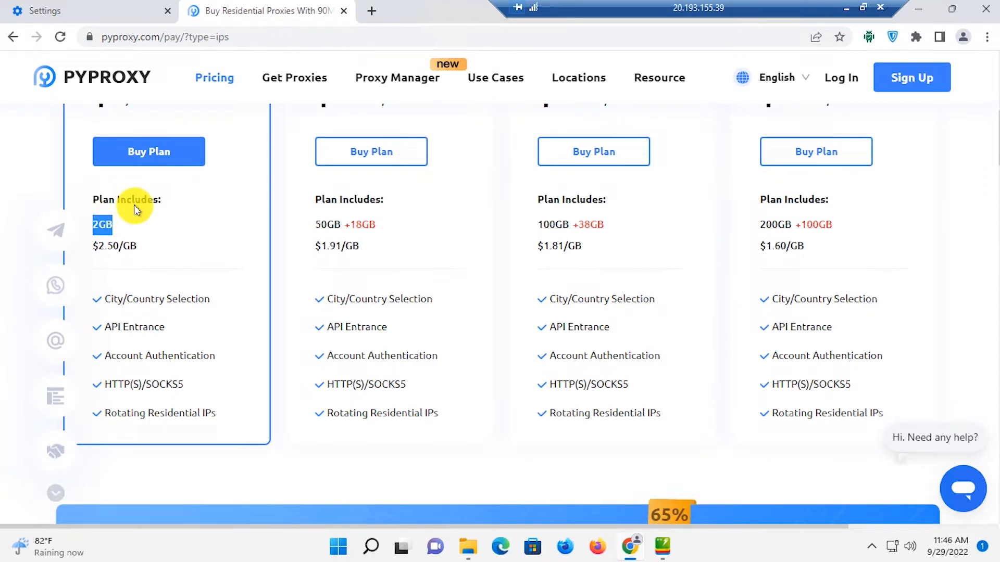
{"action": "scroll", "coordinate": [108, 290], "scroll_direction": "up", "scroll_amount": 4}
{"action": "left_click_drag", "start_coordinate": [90, 310], "coordinate": [167, 326]}
{"action": "left_click", "coordinate": [170, 330]}
- Highlight the Rotating Residential IPs feature among the residential plan details
{"action": "scroll", "coordinate": [172, 330], "scroll_direction": "down", "scroll_amount": 3}
{"action": "scroll", "coordinate": [199, 471], "scroll_direction": "down", "scroll_amount": 3}
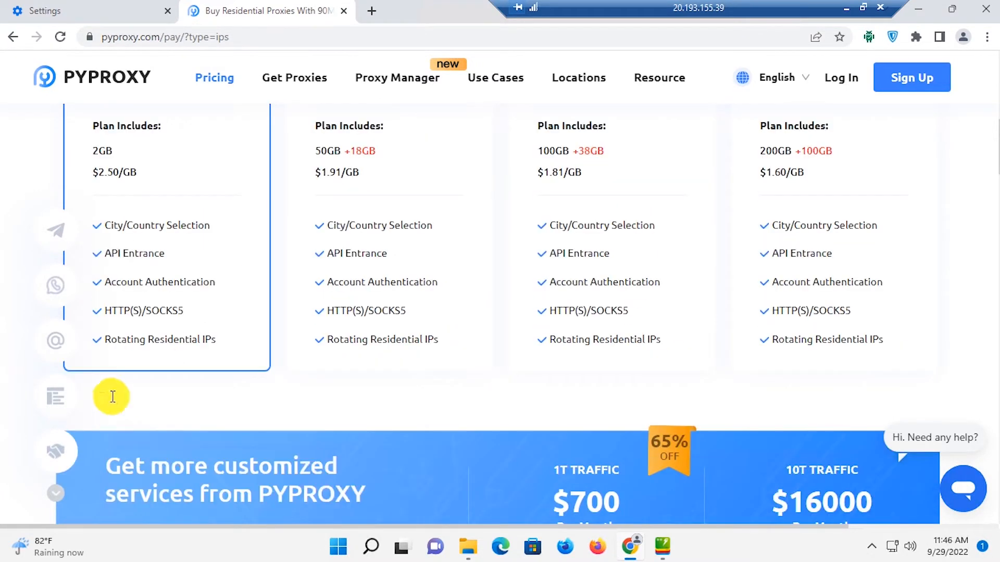
{"action": "left_click_drag", "start_coordinate": [218, 347], "coordinate": [116, 344]}
{"action": "scroll", "coordinate": [102, 348], "scroll_direction": "up", "scroll_amount": 4}
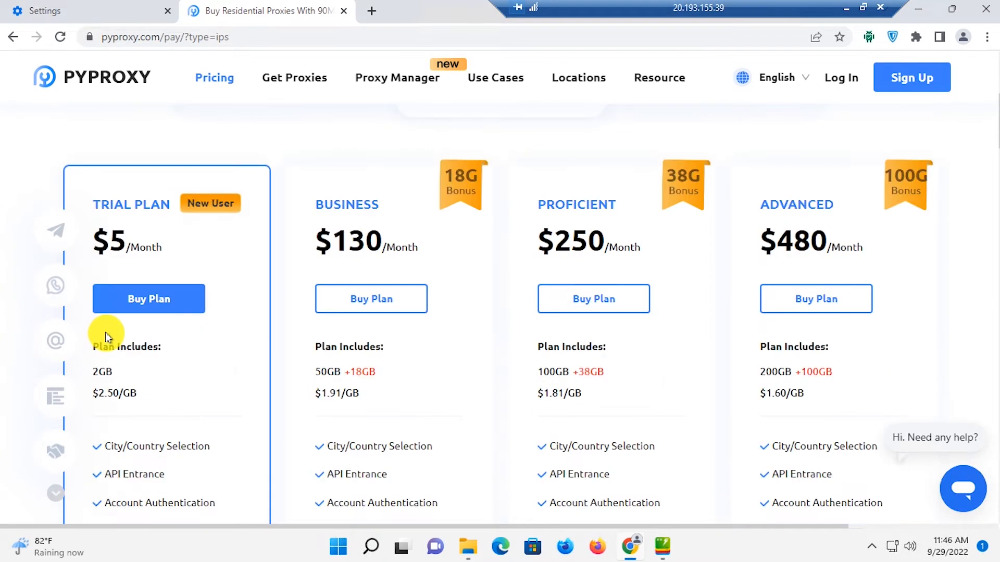
{"action": "scroll", "coordinate": [137, 345], "scroll_direction": "down", "scroll_amount": 3}
{"action": "scroll", "coordinate": [138, 339], "scroll_direction": "up", "scroll_amount": 3}
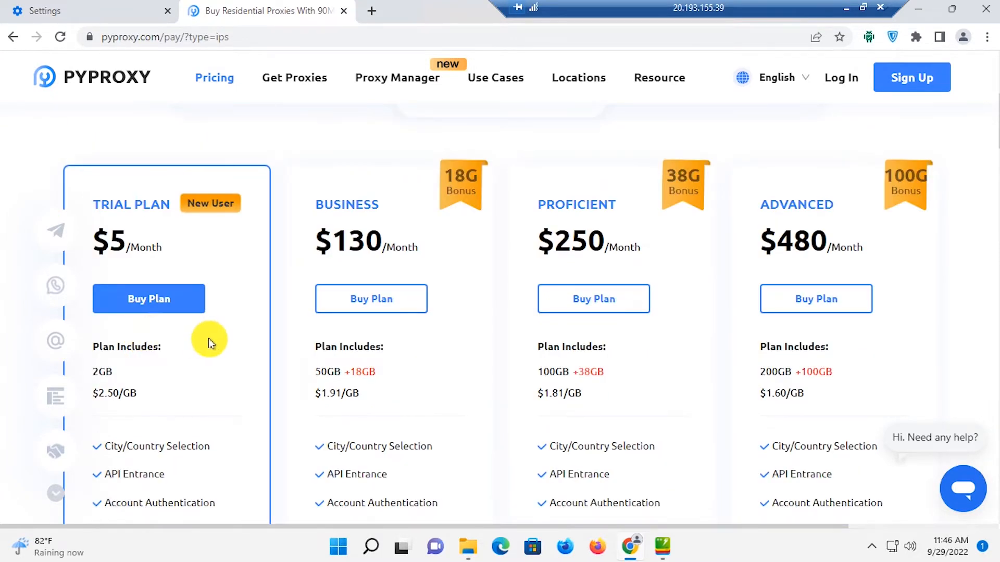
{"action": "scroll", "coordinate": [210, 343], "scroll_direction": "up", "scroll_amount": 3}
{"action": "scroll", "coordinate": [265, 335], "scroll_direction": "down", "scroll_amount": 3}
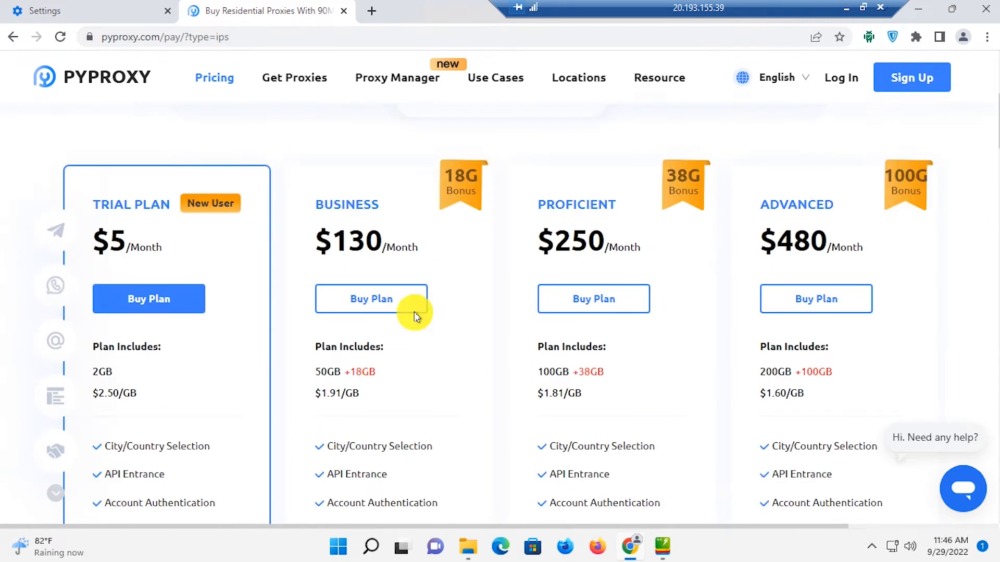
{"action": "scroll", "coordinate": [265, 335], "scroll_direction": "up", "scroll_amount": 3}
- Review the Static ISP Proxies plans and list the Day plan's available IP counts
{"action": "left_click", "coordinate": [725, 252]}
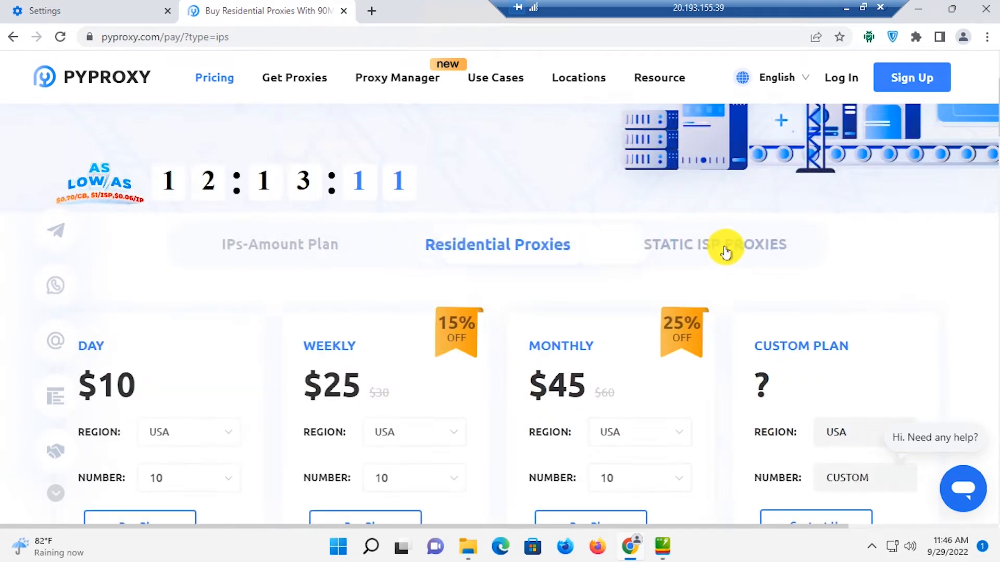
{"action": "scroll", "coordinate": [254, 269], "scroll_direction": "down", "scroll_amount": 3}
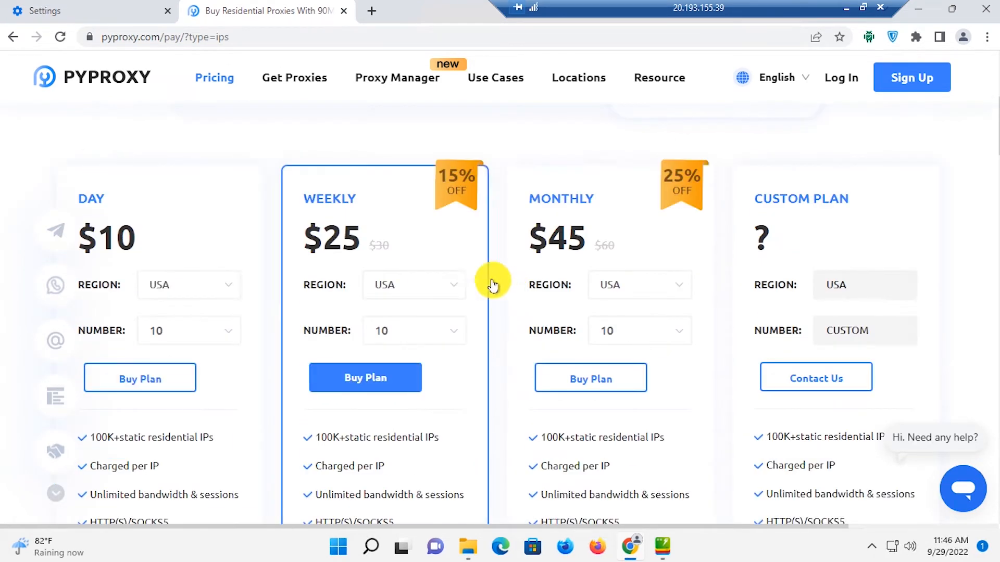
{"action": "scroll", "coordinate": [156, 267], "scroll_direction": "down", "scroll_amount": 2}
{"action": "scroll", "coordinate": [156, 267], "scroll_direction": "up", "scroll_amount": 2}
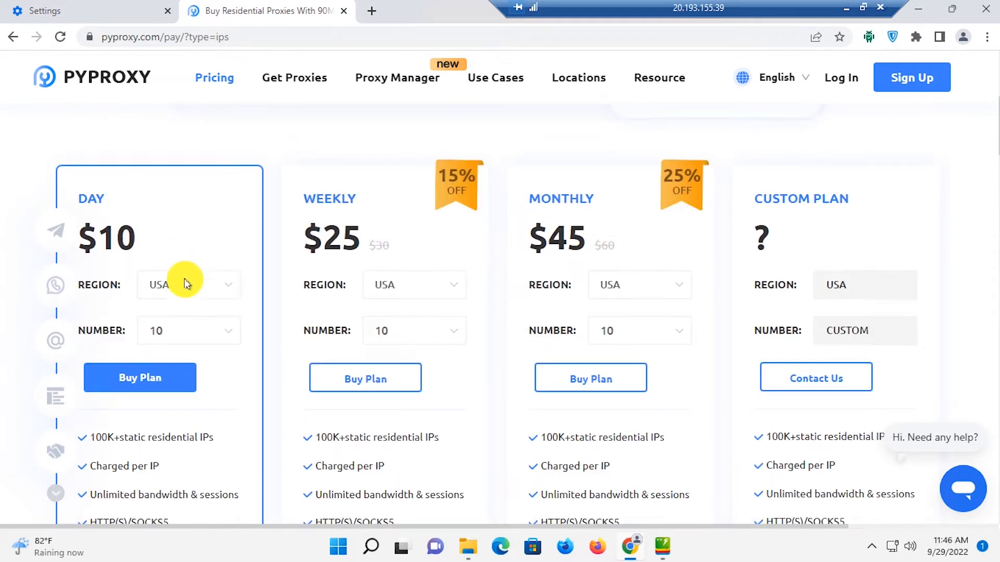
{"action": "left_click", "coordinate": [185, 330]}
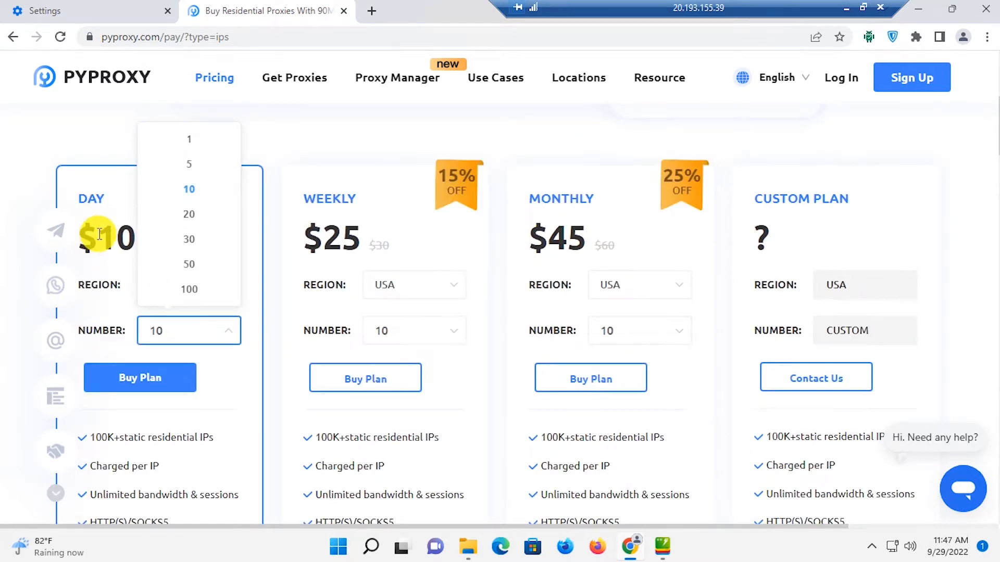
{"action": "scroll", "coordinate": [158, 419], "scroll_direction": "down", "scroll_amount": 3}
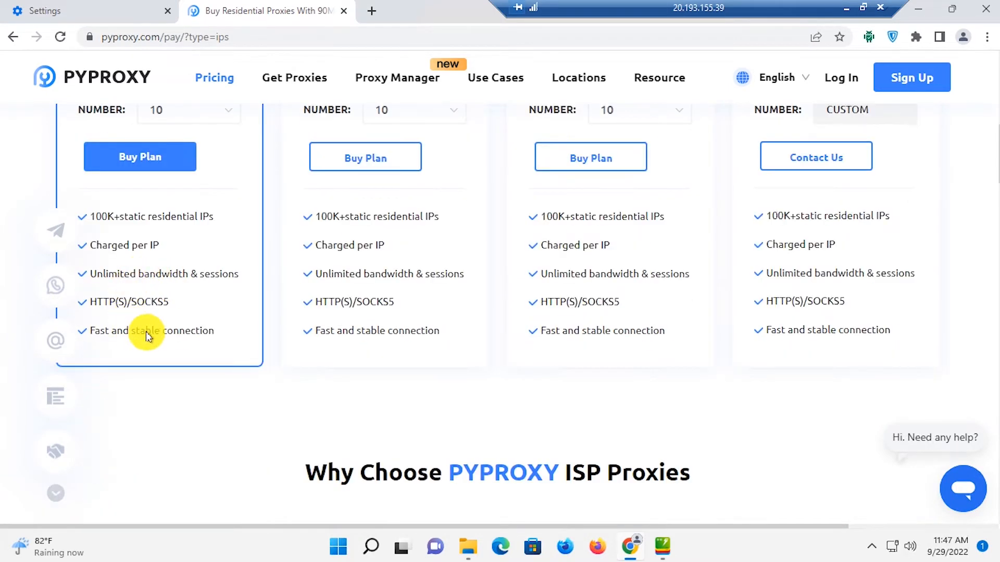
{"action": "scroll", "coordinate": [145, 331], "scroll_direction": "up", "scroll_amount": 2}
{"action": "scroll", "coordinate": [328, 136], "scroll_direction": "up", "scroll_amount": 1}
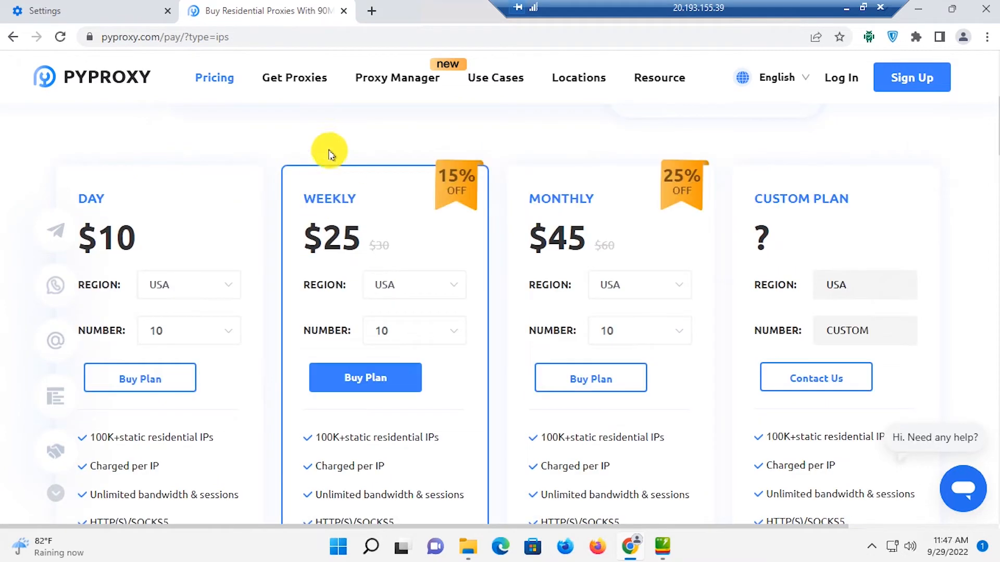
{"action": "left_click_drag", "start_coordinate": [157, 236], "coordinate": [99, 237]}
{"action": "scroll", "coordinate": [146, 365], "scroll_direction": "down", "scroll_amount": 2}
{"action": "scroll", "coordinate": [214, 245], "scroll_direction": "up", "scroll_amount": 5}
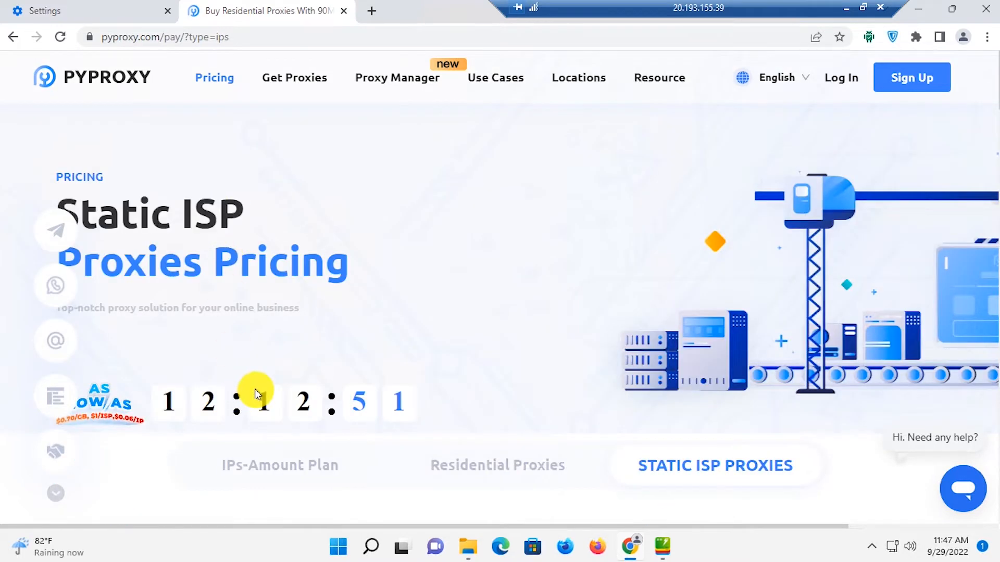
{"action": "scroll", "coordinate": [323, 348], "scroll_direction": "down", "scroll_amount": 2}
- Return to the IPs-Amount Plan packages, then go to the Sign Up page
{"action": "left_click", "coordinate": [281, 319]}
{"action": "scroll", "coordinate": [642, 359], "scroll_direction": "down", "scroll_amount": 4}
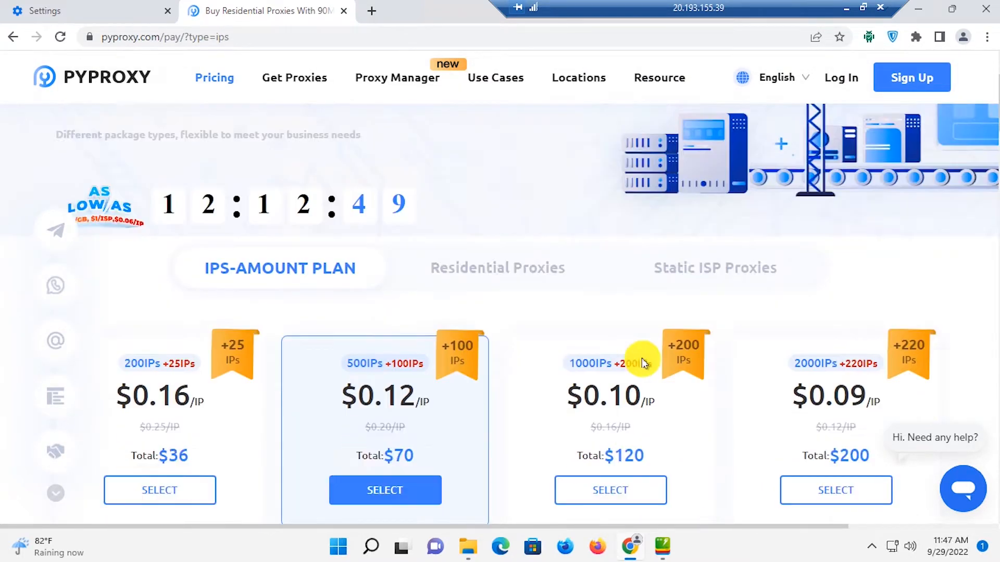
{"action": "scroll", "coordinate": [292, 326], "scroll_direction": "up", "scroll_amount": 2}
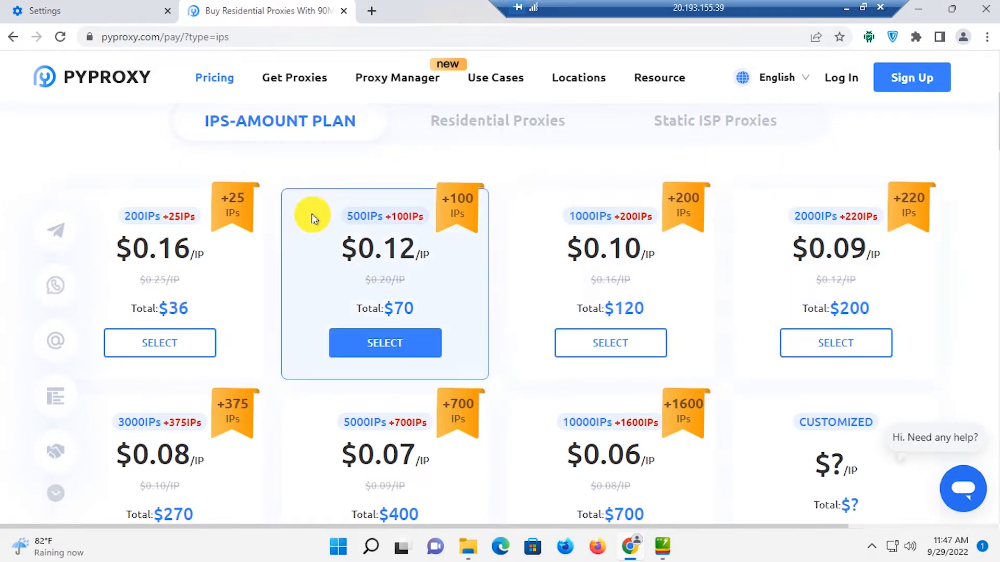
{"action": "left_click", "coordinate": [908, 84]}
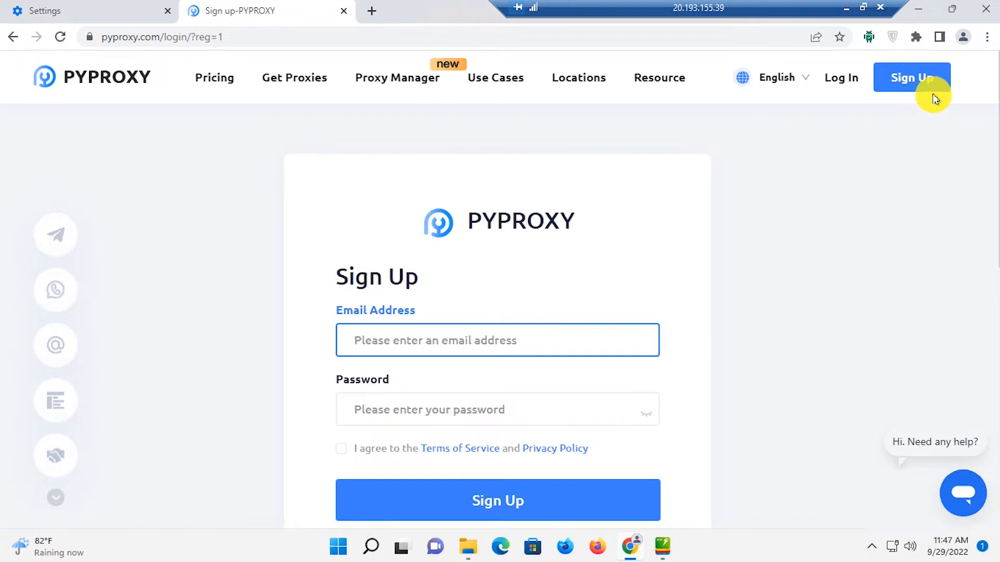
- Scroll the blank PYPROXY Sign Up form and open a new browser tab
{"action": "scroll", "coordinate": [870, 207], "scroll_direction": "down", "scroll_amount": 1}
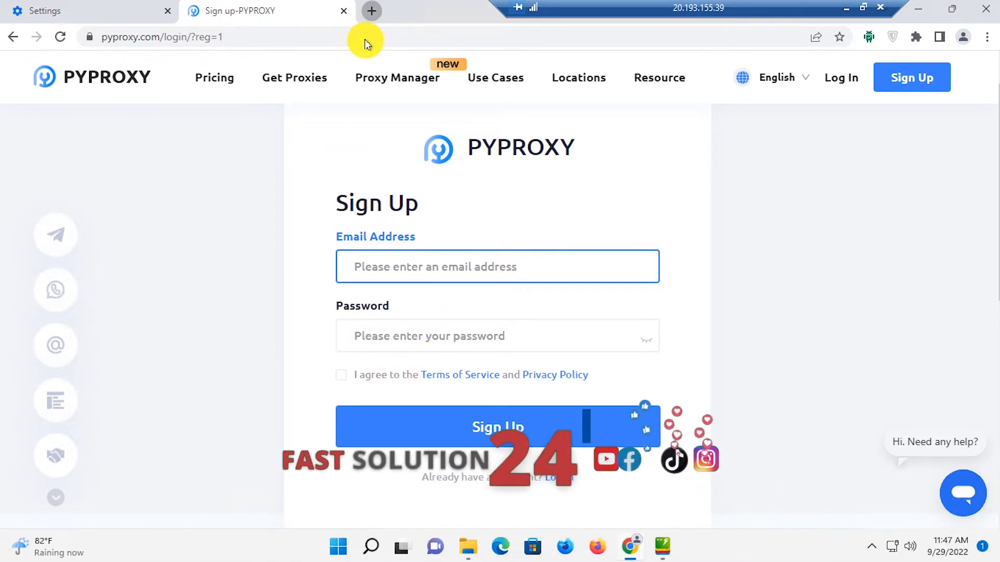
{"action": "left_click", "coordinate": [372, 12]}
- Go to mail.tm, start creating an account with a new username, and reveal the password field
{"action": "type", "text": "MAIT"}
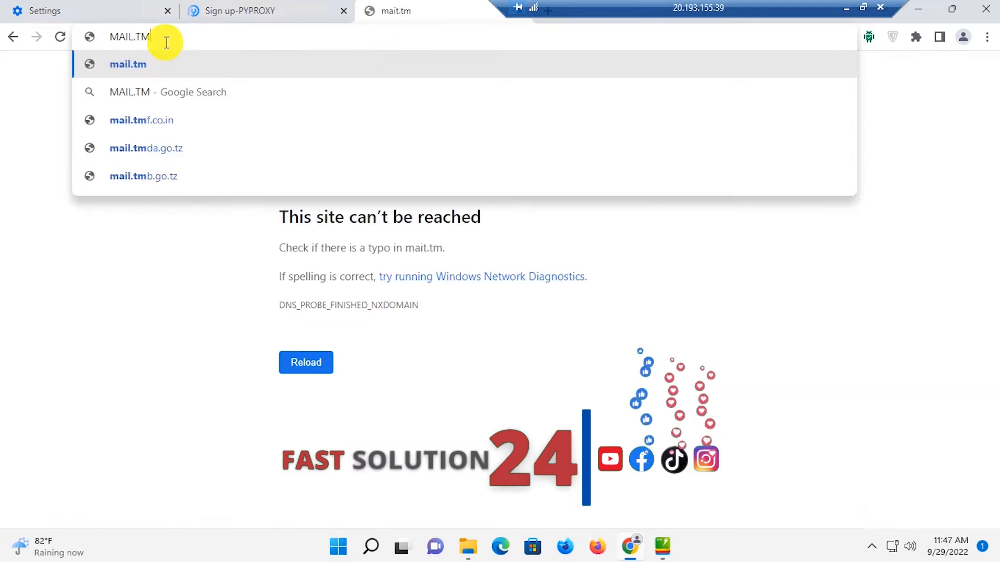
{"action": "key", "text": "Return"}
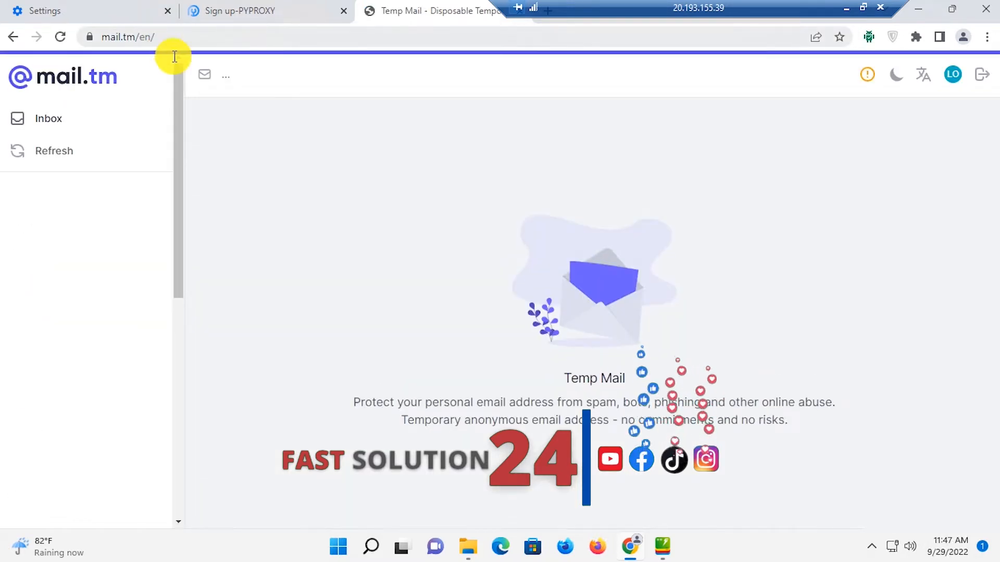
{"action": "left_click", "coordinate": [952, 78]}
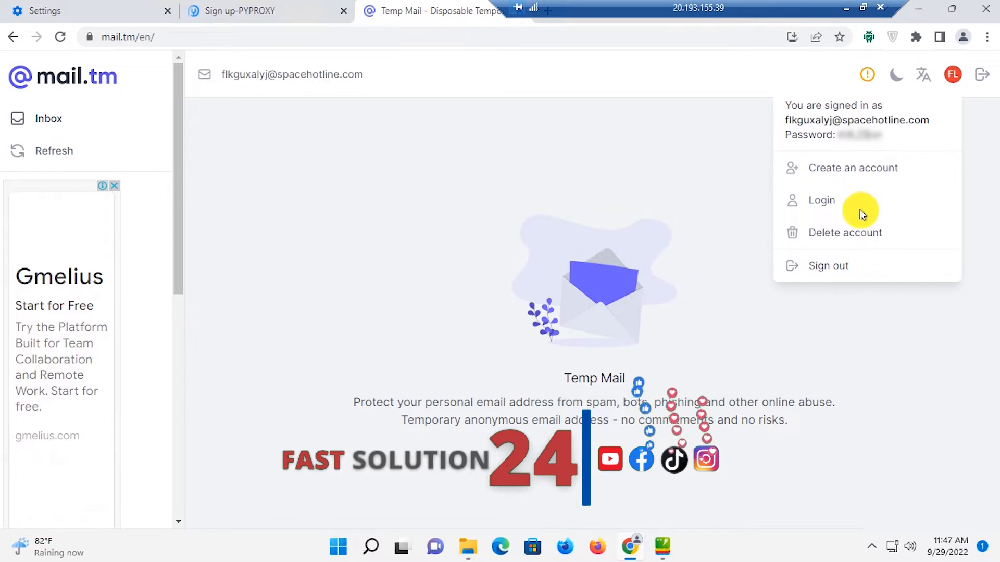
{"action": "left_click", "coordinate": [830, 167]}
{"action": "left_click", "coordinate": [376, 282]}
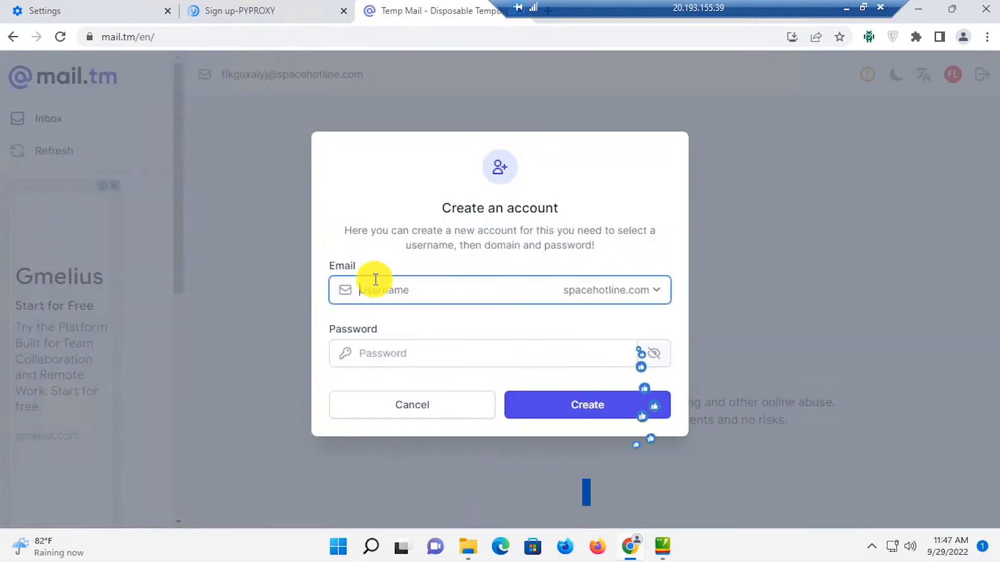
{"action": "type", "text": "DCFGBERT"}
{"action": "left_click", "coordinate": [669, 353]}
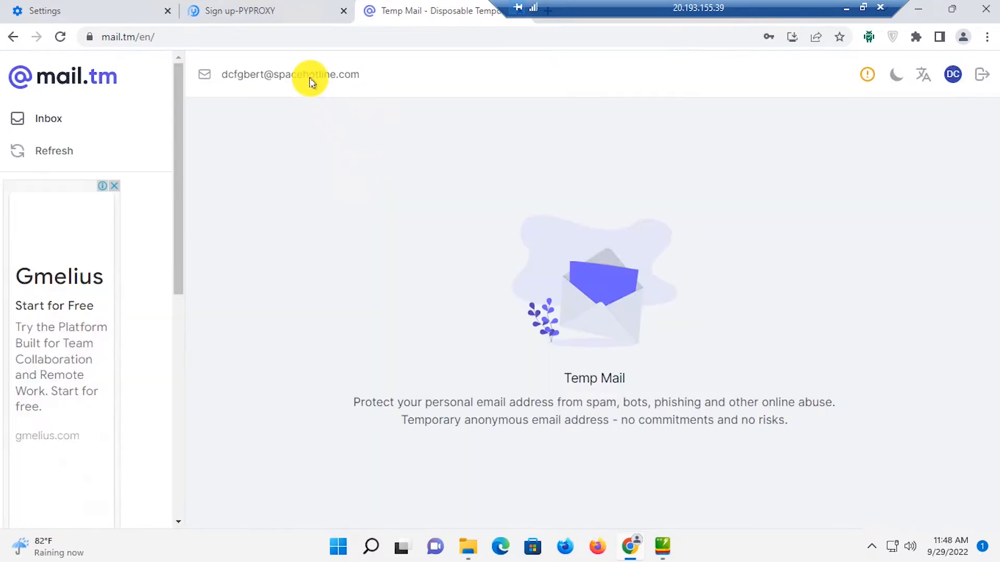
- Fill the PYPROXY sign-up with the temporary email and a password, accept the terms, and submit
{"action": "left_click", "coordinate": [310, 78]}
{"action": "left_click", "coordinate": [290, 7]}
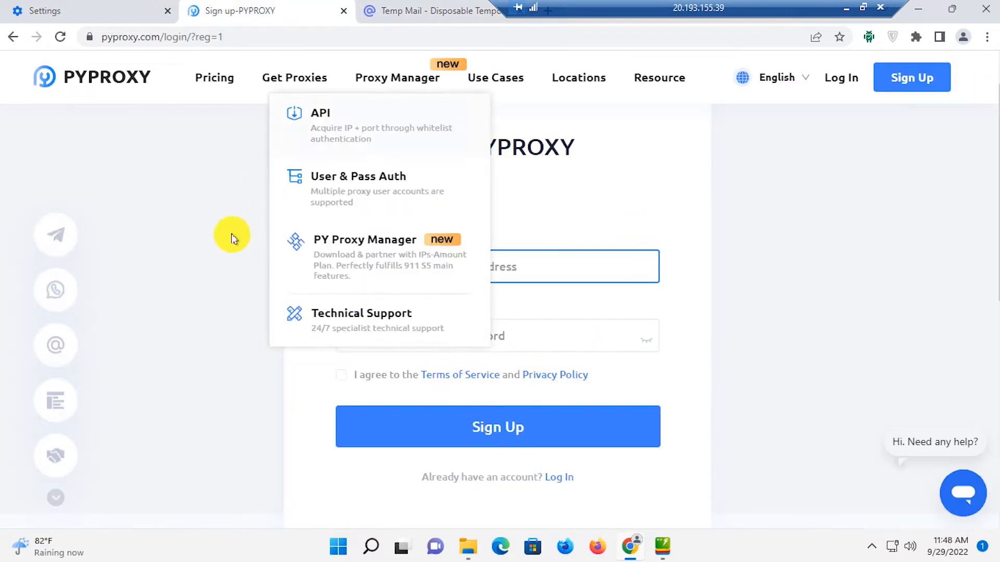
{"action": "key", "text": "ctrl+v"}
{"action": "left_click", "coordinate": [438, 341]}
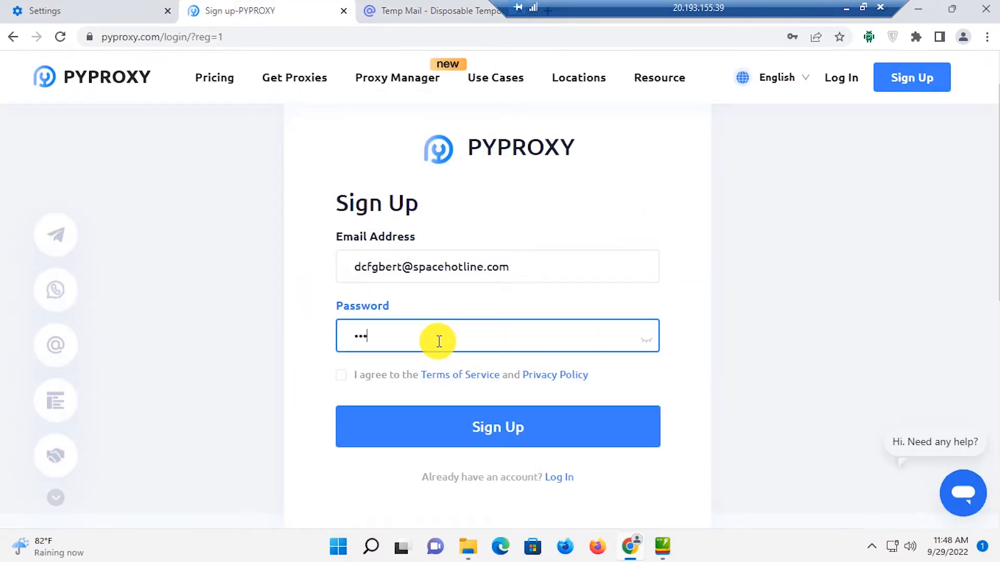
{"action": "type", "text": "**********"}
{"action": "left_click", "coordinate": [340, 376]}
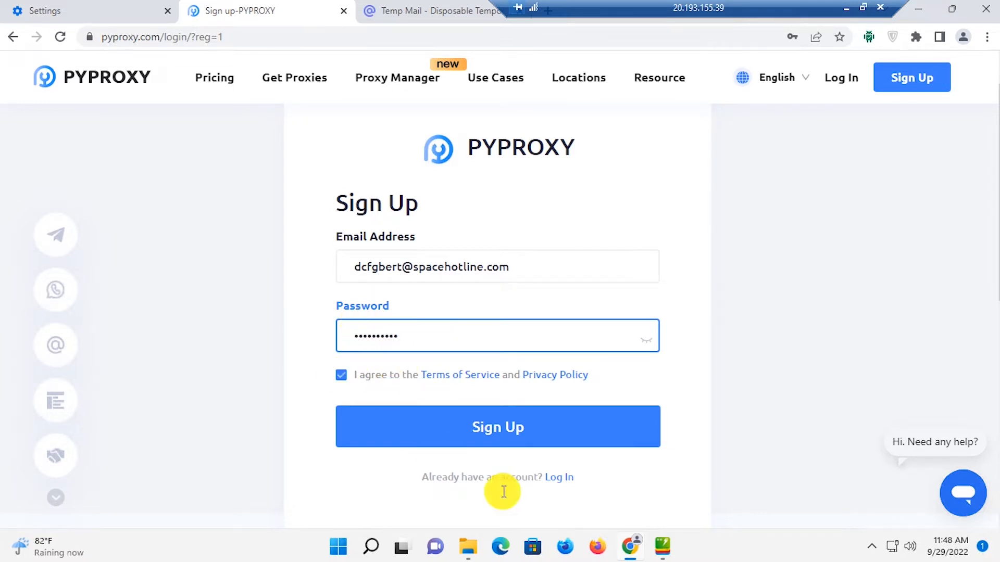
{"action": "left_click", "coordinate": [464, 428]}
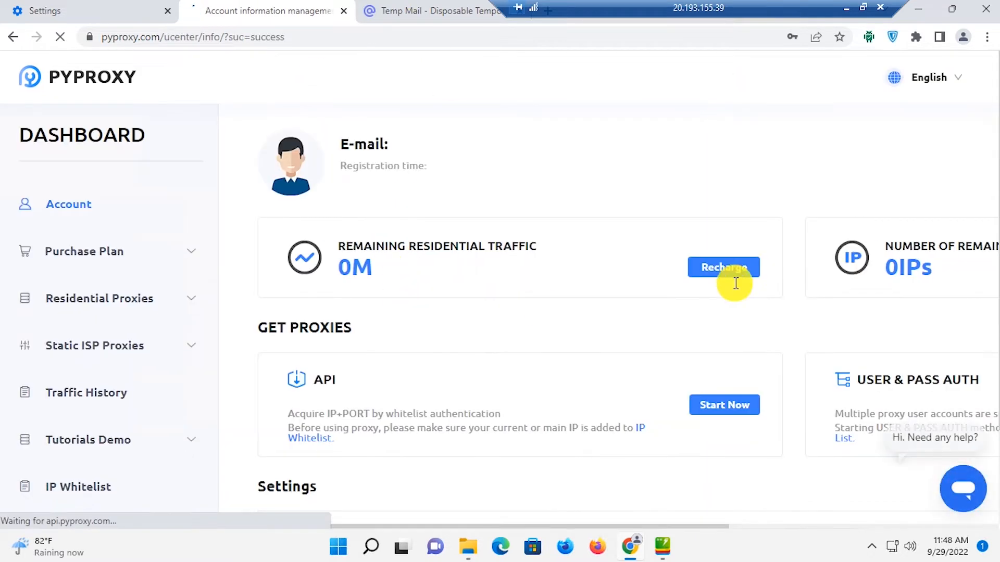
- Dismiss the save-password bubble and highlight the 0.00M residential traffic and 0IPs figures
{"action": "left_click", "coordinate": [770, 249]}
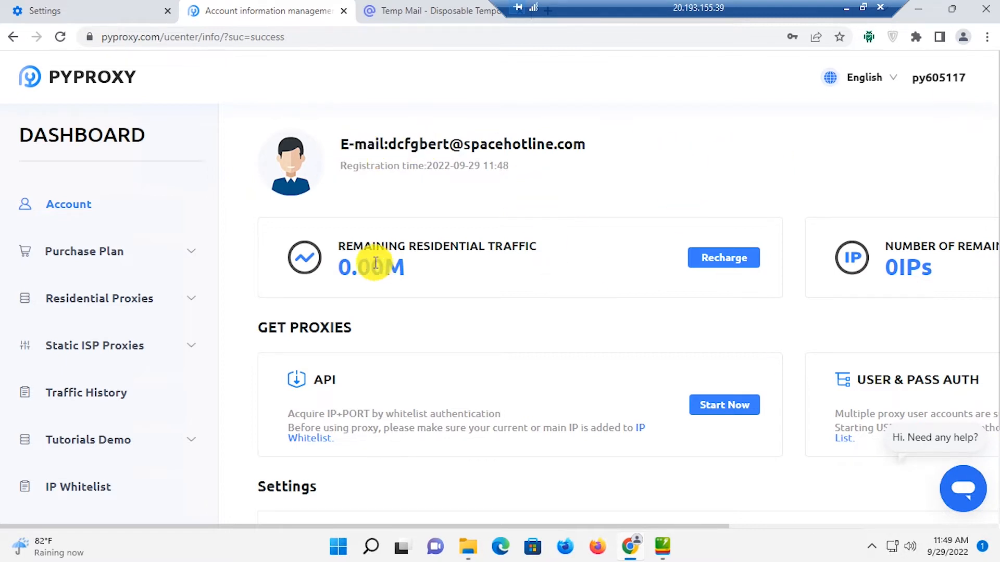
{"action": "triple_click", "coordinate": [478, 248]}
{"action": "left_click", "coordinate": [396, 263]}
{"action": "left_click_drag", "start_coordinate": [347, 243], "coordinate": [417, 281]}
{"action": "left_click", "coordinate": [633, 250]}
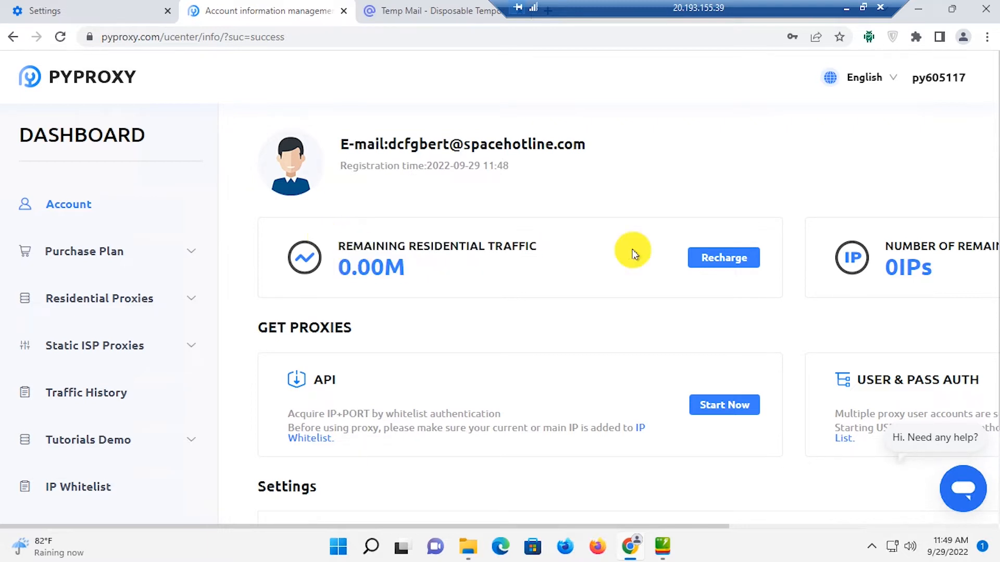
{"action": "left_click_drag", "start_coordinate": [870, 230], "coordinate": [936, 264]}
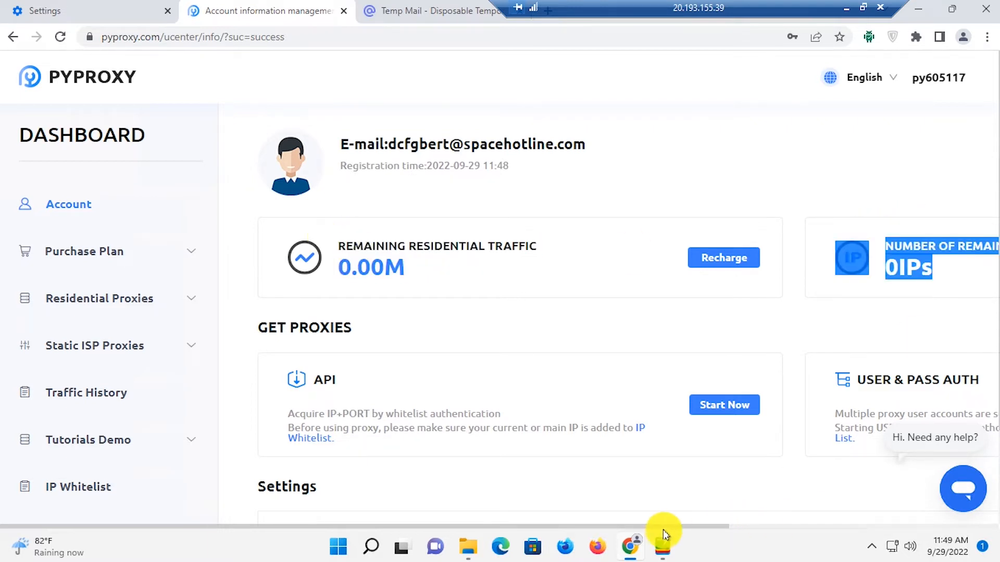
{"action": "left_click_drag", "start_coordinate": [703, 527], "coordinate": [847, 526]}
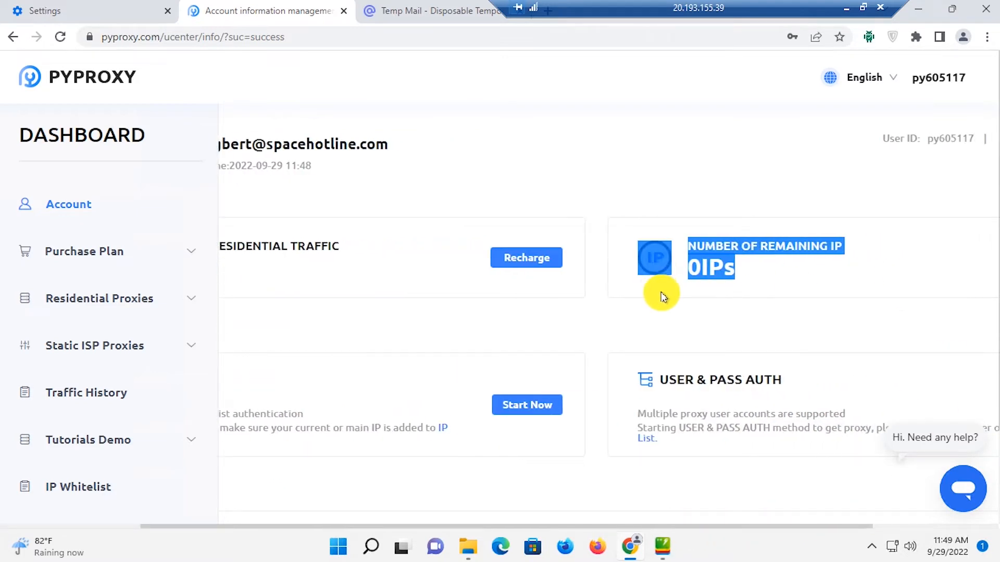
{"action": "left_click", "coordinate": [651, 292]}
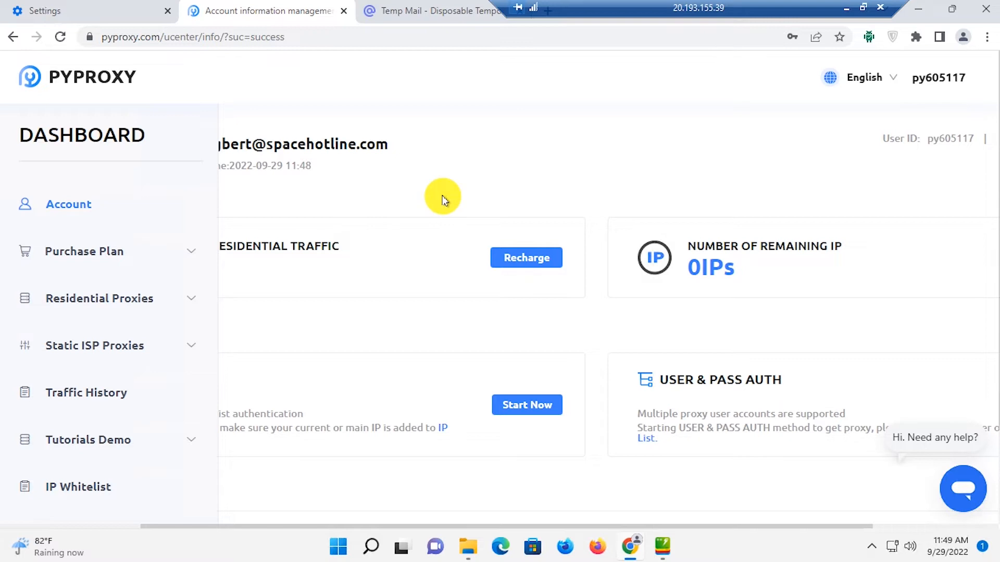
- Open the IPs-Amount Plan page from Purchase Plan in the sidebar
{"action": "left_click", "coordinate": [119, 254]}
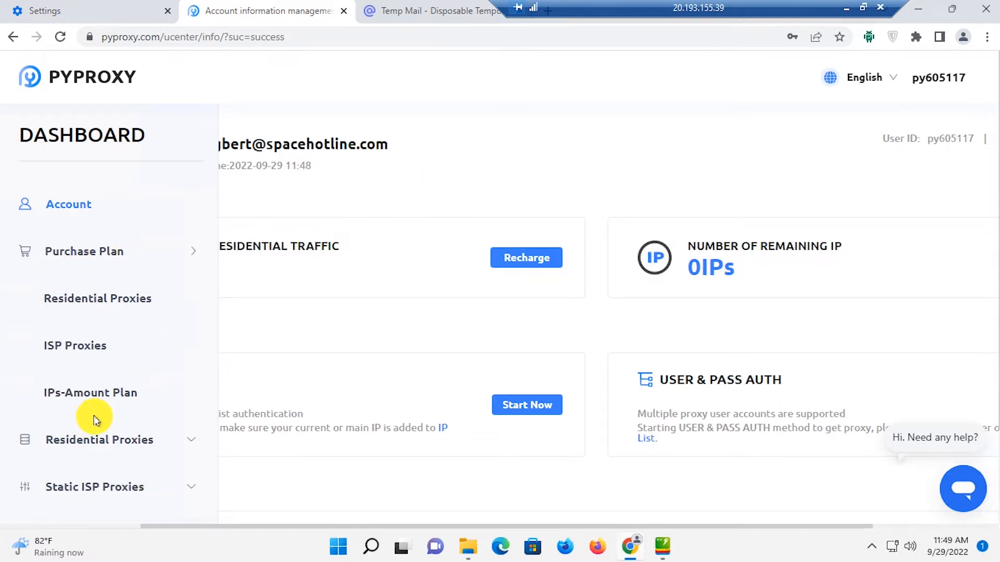
{"action": "scroll", "coordinate": [134, 332], "scroll_direction": "down", "scroll_amount": 3}
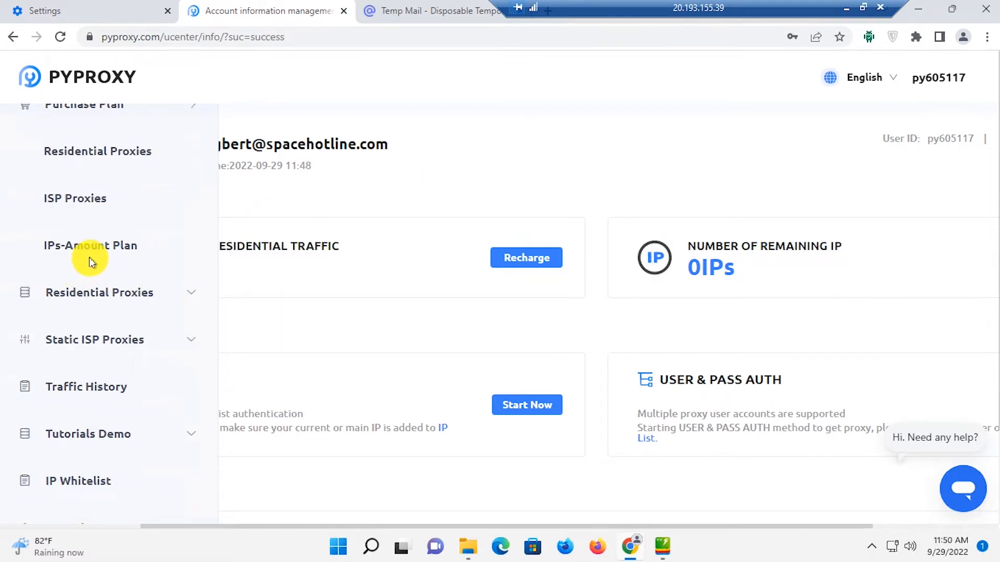
{"action": "left_click", "coordinate": [115, 252]}
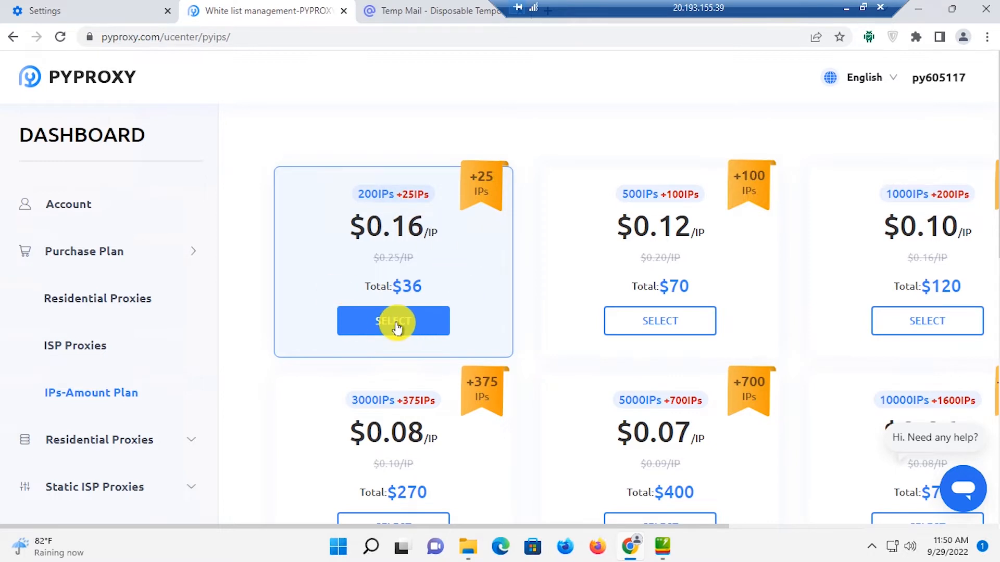
- Select the 200 IPs plan and highlight its $0.16/IP, 225IPS checkout details
{"action": "left_click", "coordinate": [469, 318]}
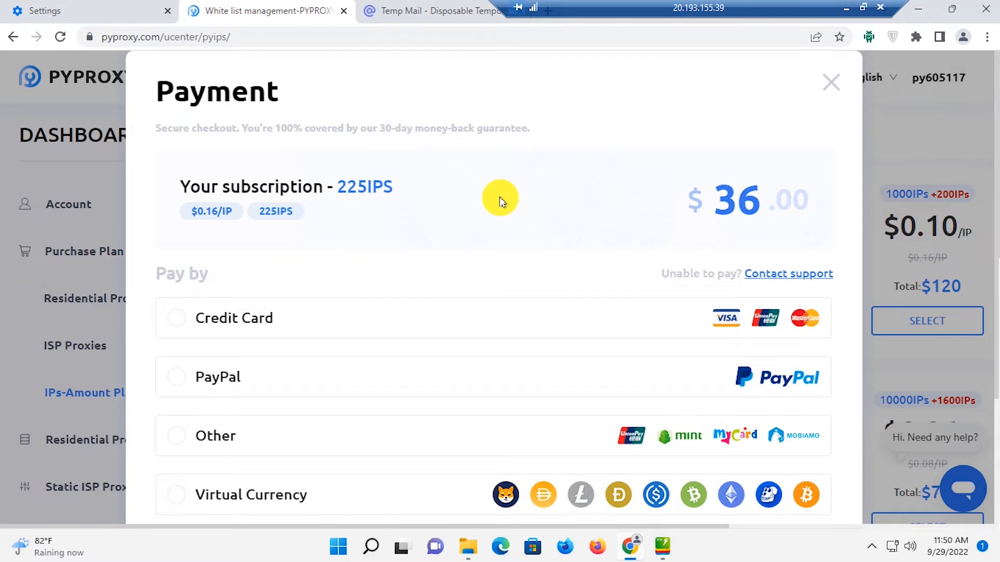
{"action": "scroll", "coordinate": [580, 190], "scroll_direction": "down", "scroll_amount": 1}
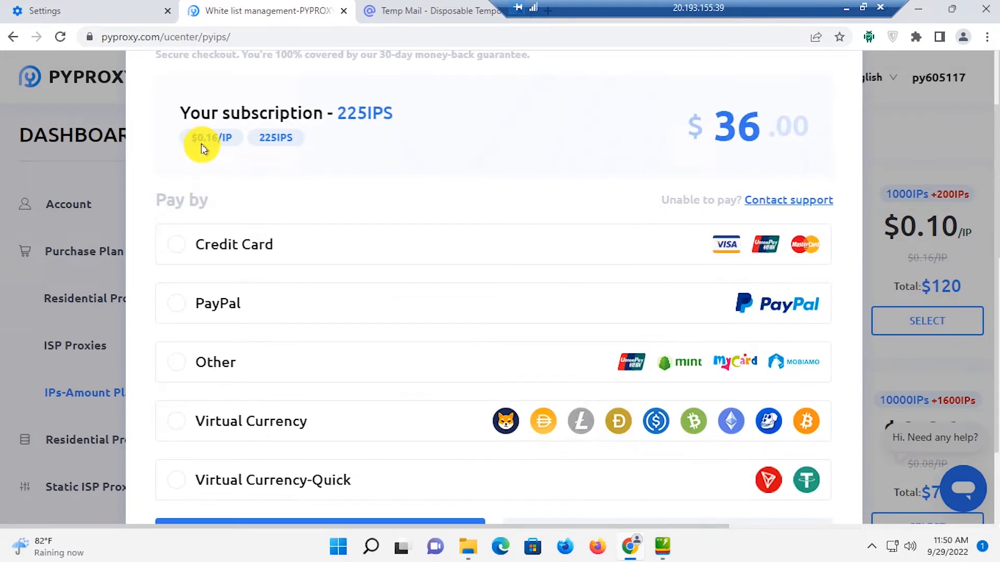
{"action": "left_click_drag", "start_coordinate": [203, 141], "coordinate": [335, 143]}
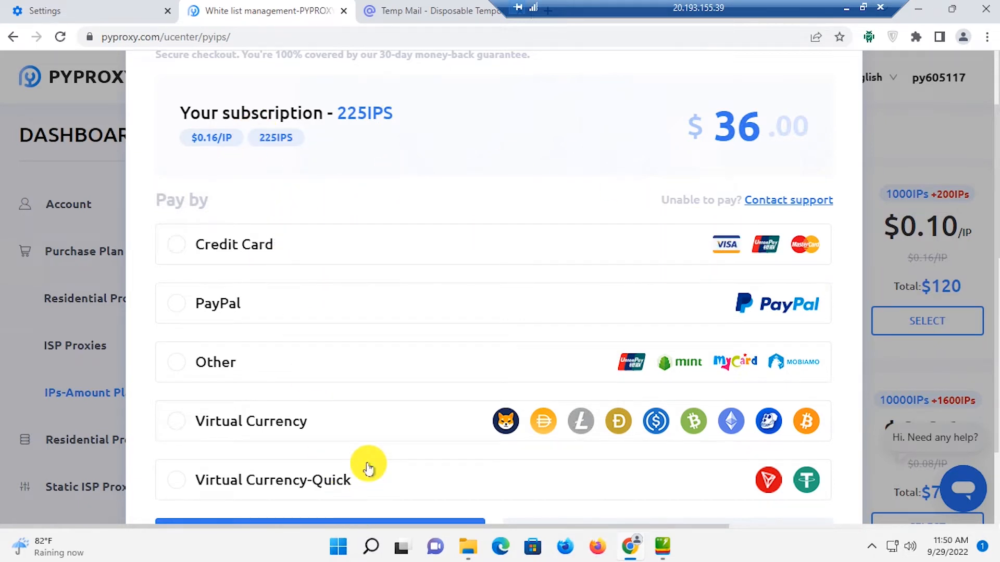
{"action": "scroll", "coordinate": [369, 468], "scroll_direction": "down", "scroll_amount": 1}
- Try the Credit Card, PayPal and Virtual Currency payment options, noting the $37.80 price
{"action": "left_click", "coordinate": [267, 174]}
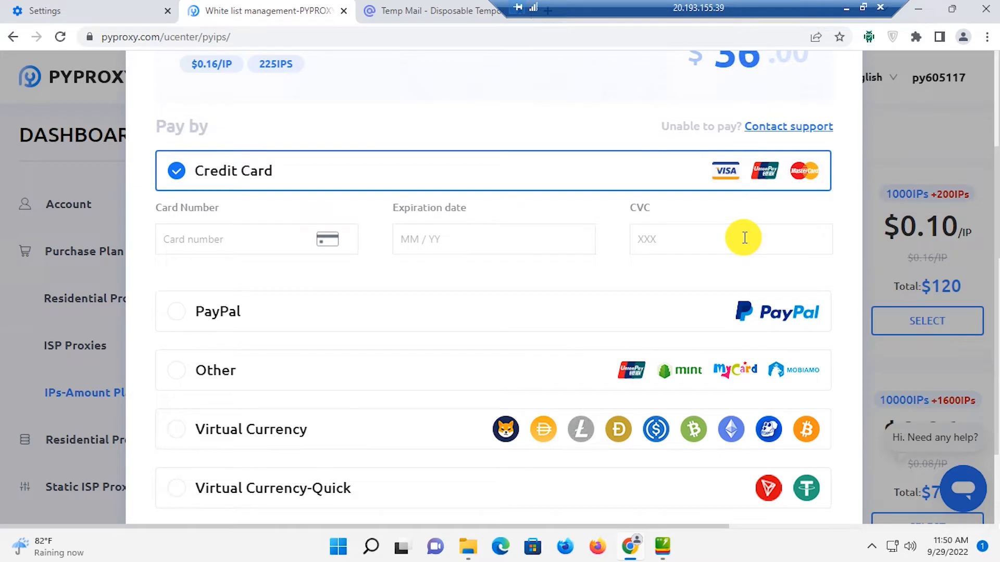
{"action": "scroll", "coordinate": [372, 264], "scroll_direction": "down", "scroll_amount": 1}
{"action": "left_click", "coordinate": [368, 255]}
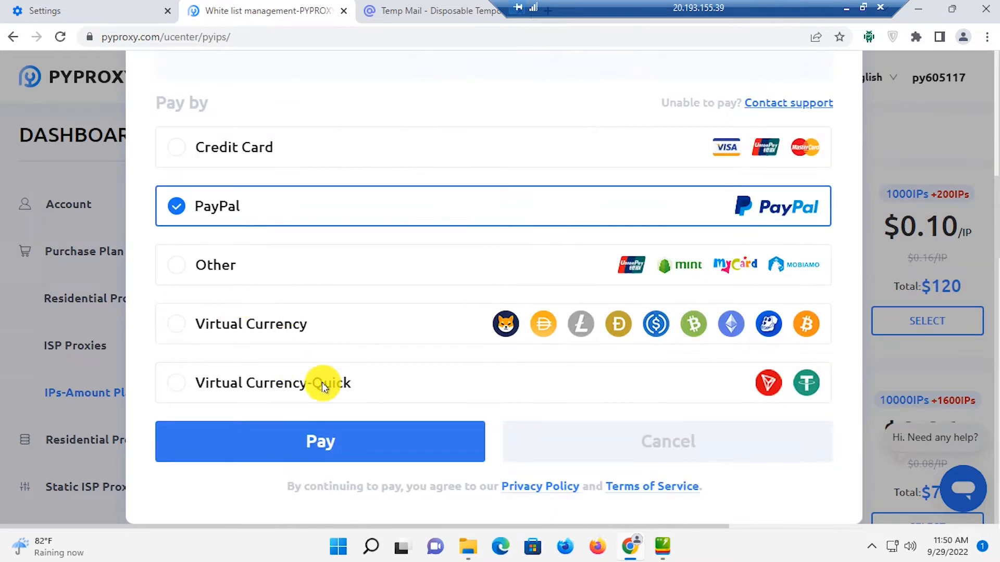
{"action": "left_click", "coordinate": [288, 331]}
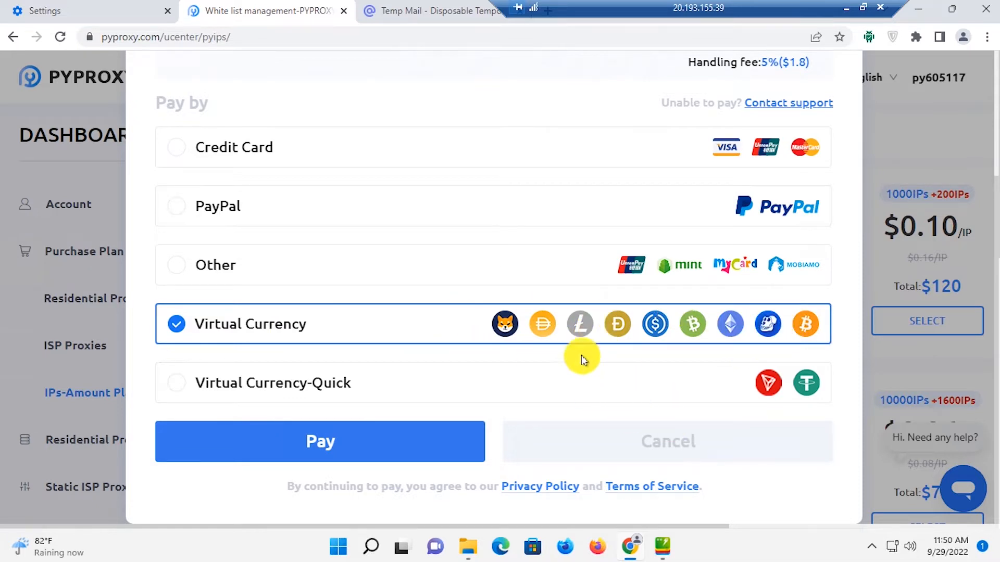
{"action": "scroll", "coordinate": [580, 358], "scroll_direction": "down", "scroll_amount": 3}
{"action": "scroll", "coordinate": [480, 314], "scroll_direction": "up", "scroll_amount": 3}
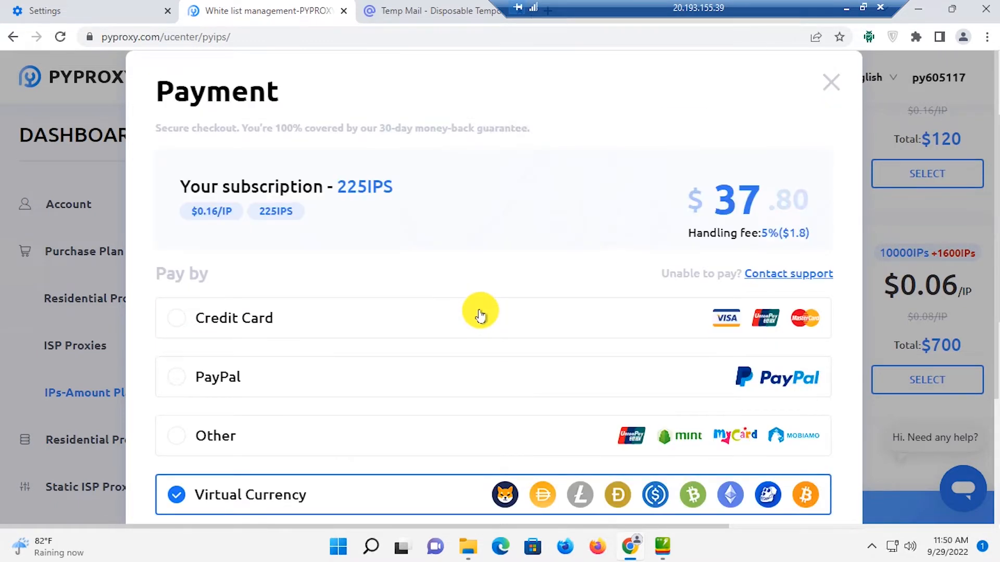
{"action": "scroll", "coordinate": [490, 318], "scroll_direction": "down", "scroll_amount": 3}
{"action": "scroll", "coordinate": [807, 344], "scroll_direction": "up", "scroll_amount": 3}
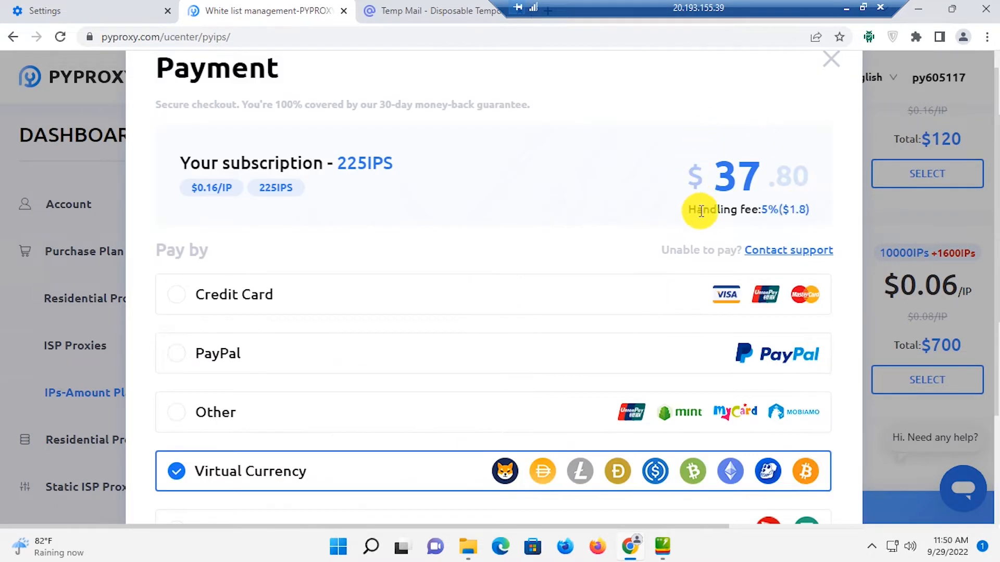
{"action": "left_click_drag", "start_coordinate": [729, 214], "coordinate": [755, 214]}
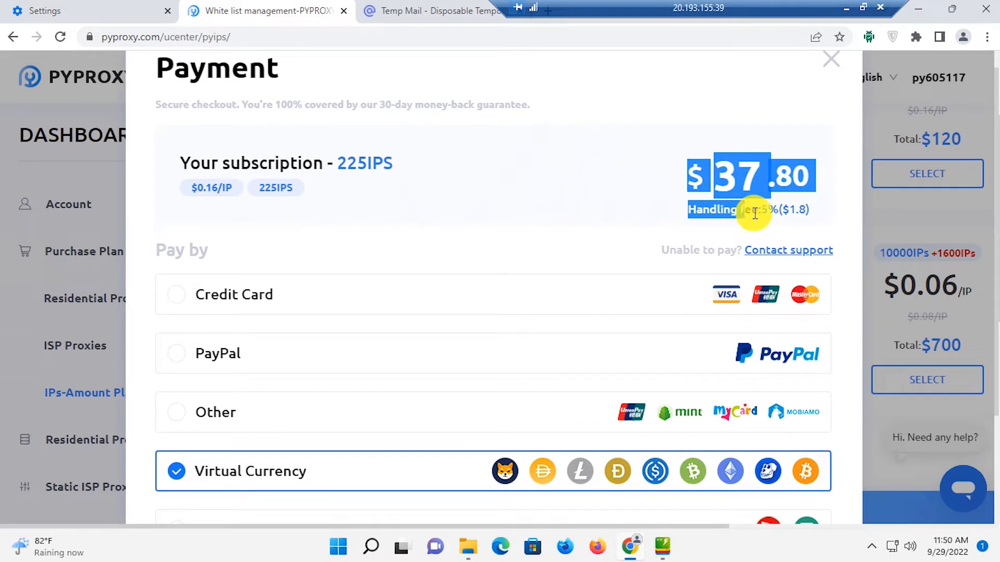
- Cycle the payment methods again and highlight the $37.80 price with its 5% handling fee
{"action": "left_click", "coordinate": [278, 296]}
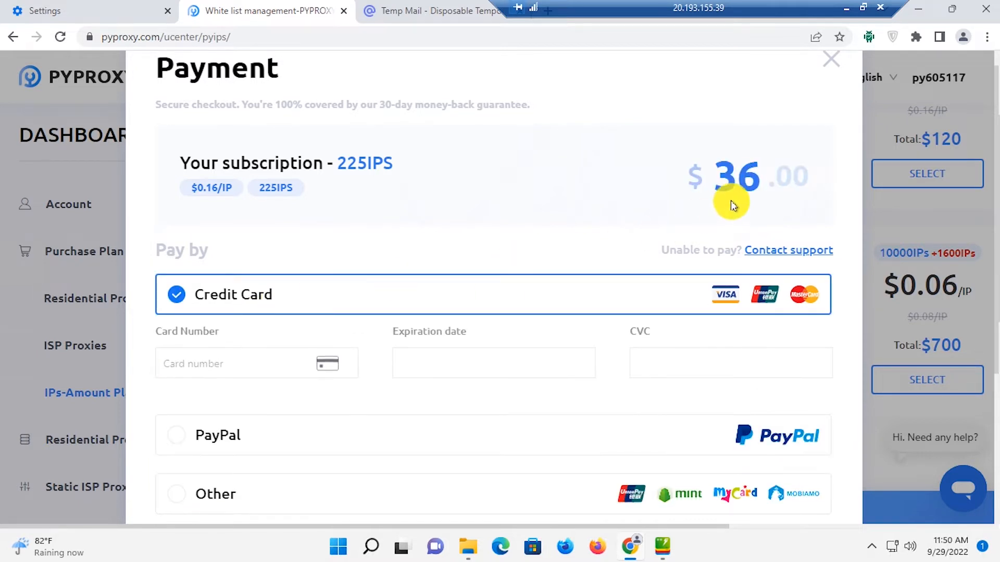
{"action": "scroll", "coordinate": [249, 409], "scroll_direction": "down", "scroll_amount": 3}
{"action": "left_click", "coordinate": [345, 286]}
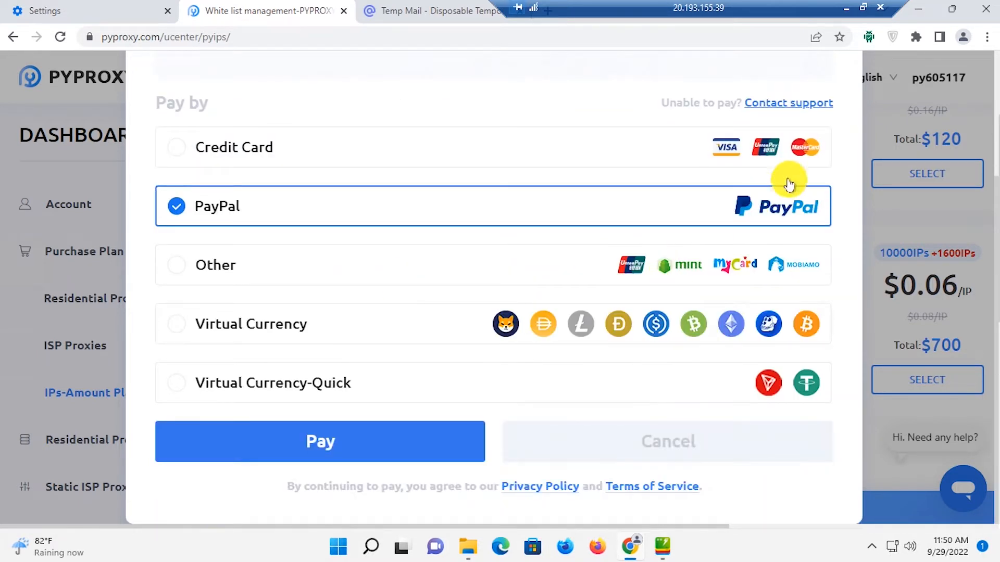
{"action": "left_click", "coordinate": [275, 334]}
{"action": "scroll", "coordinate": [703, 177], "scroll_direction": "up", "scroll_amount": 3}
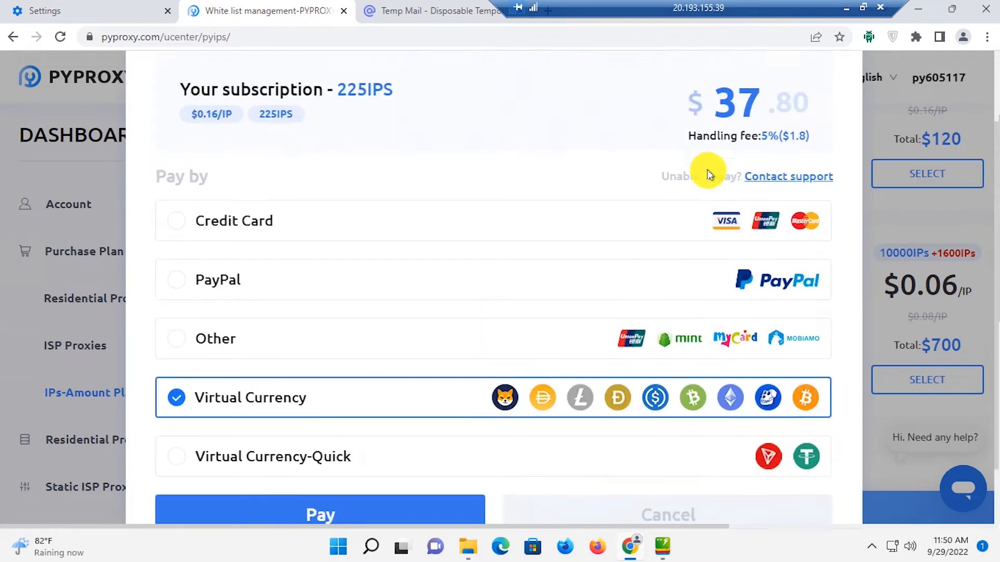
{"action": "left_click_drag", "start_coordinate": [713, 213], "coordinate": [807, 207]}
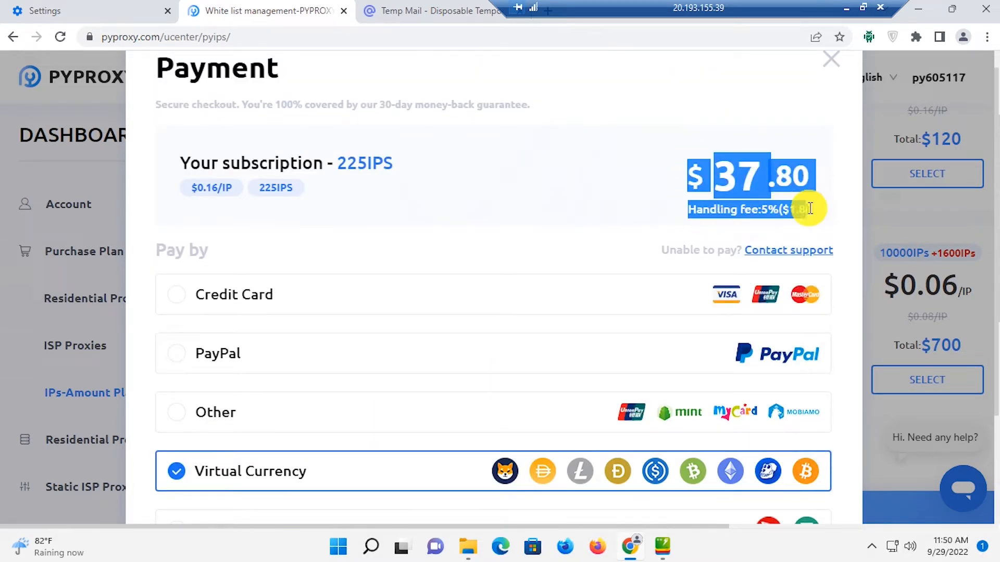
{"action": "left_click", "coordinate": [823, 210]}
{"action": "scroll", "coordinate": [589, 193], "scroll_direction": "up", "scroll_amount": 1}
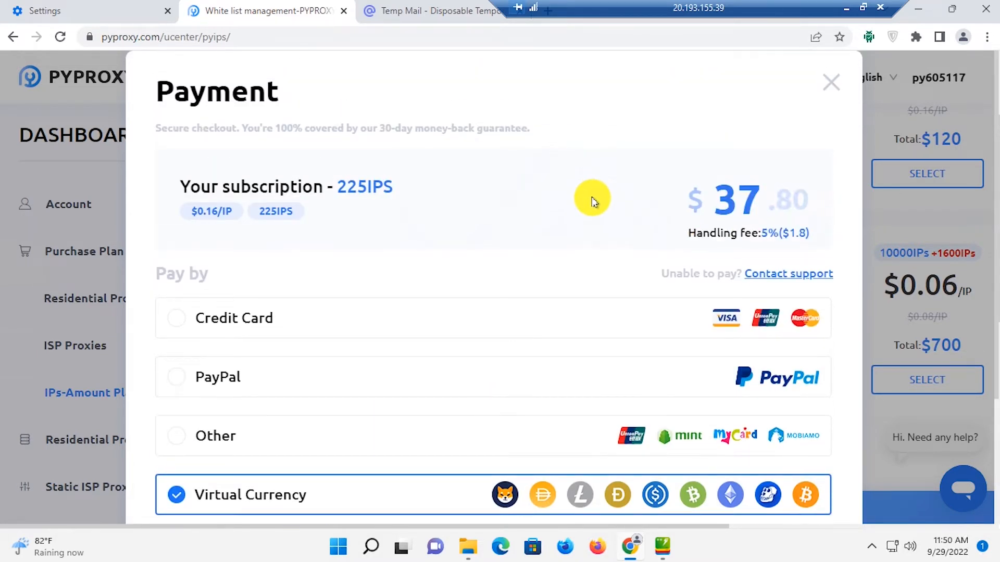
{"action": "scroll", "coordinate": [589, 257], "scroll_direction": "down", "scroll_amount": 3}
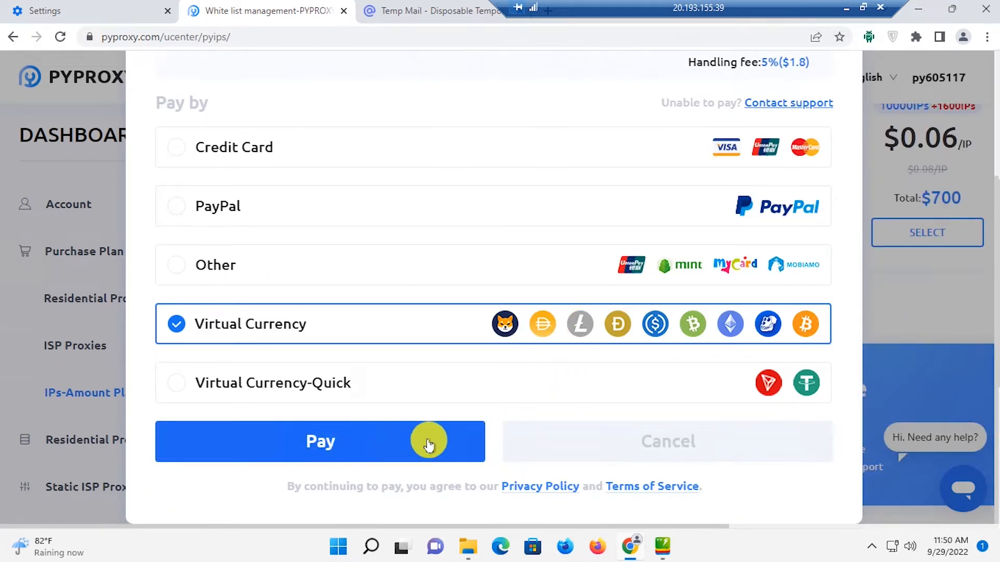
{"action": "scroll", "coordinate": [747, 281], "scroll_direction": "up", "scroll_amount": 3}
{"action": "scroll", "coordinate": [748, 284], "scroll_direction": "up", "scroll_amount": 3}
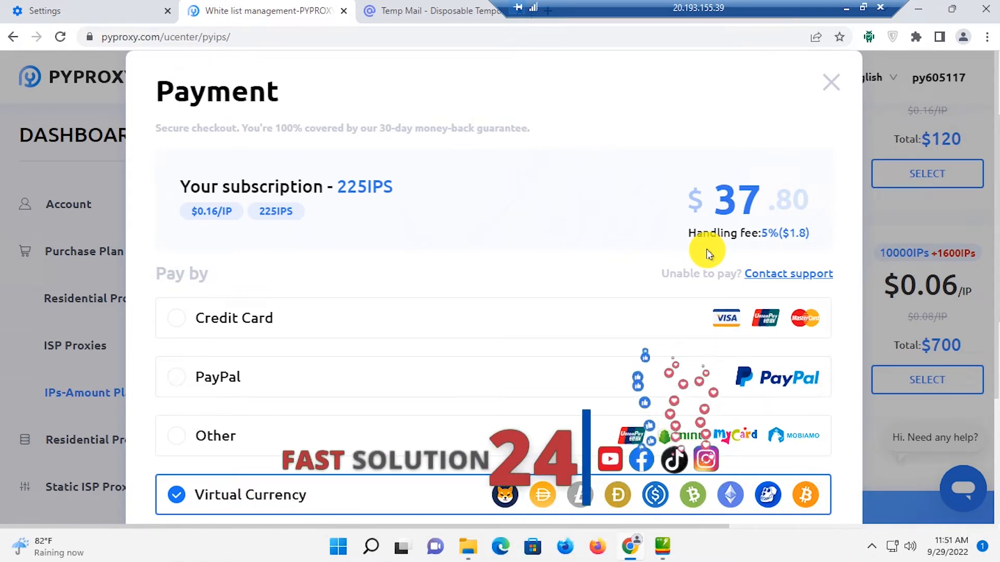
- Close the Payment dialog unpaid, back to the IPs-Amount Plan packages up to 10000IPs
{"action": "left_click", "coordinate": [828, 89]}
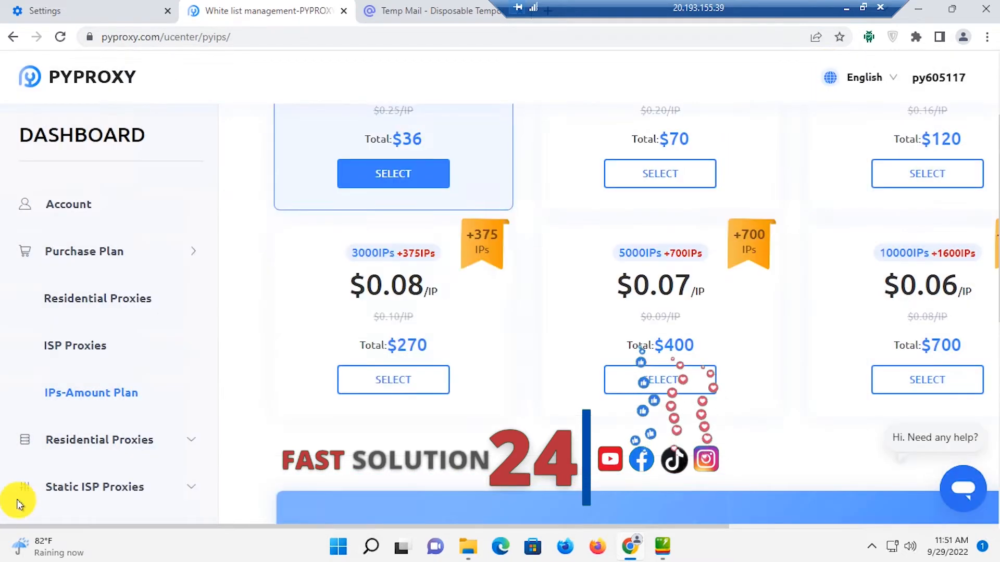
{"action": "scroll", "coordinate": [386, 232], "scroll_direction": "up", "scroll_amount": 3}
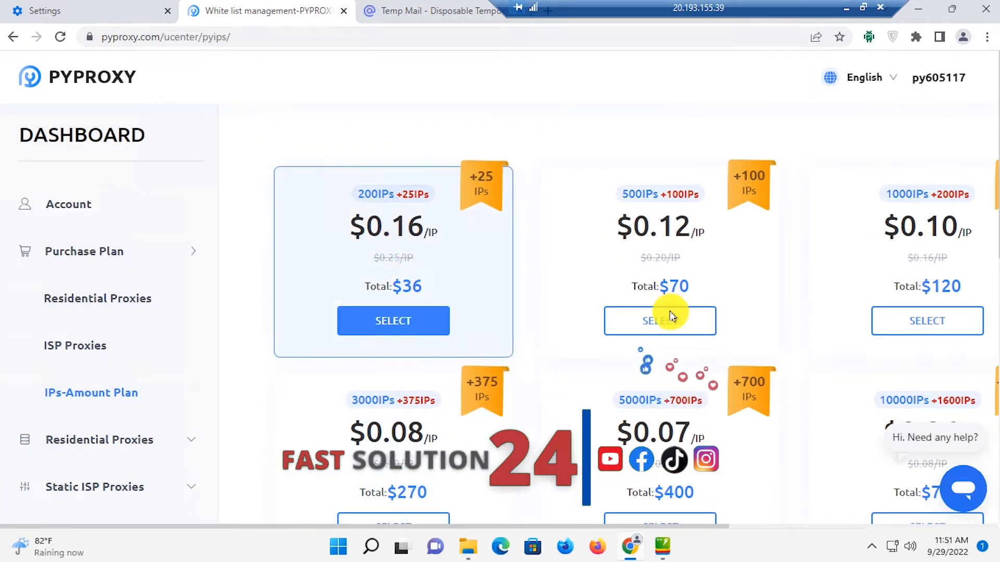
{"action": "scroll", "coordinate": [789, 379], "scroll_direction": "down", "scroll_amount": 3}
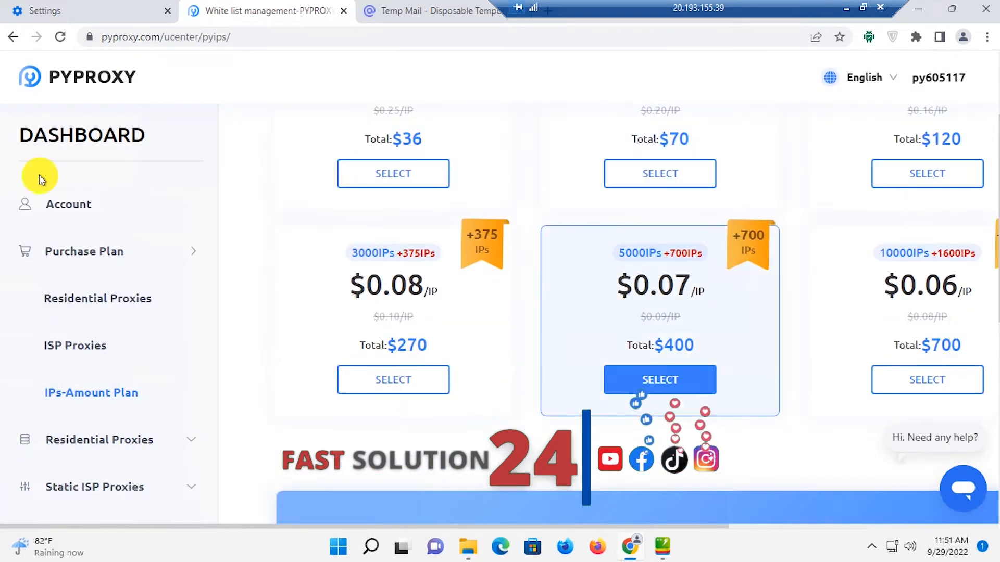
{"action": "left_click", "coordinate": [69, 302]}
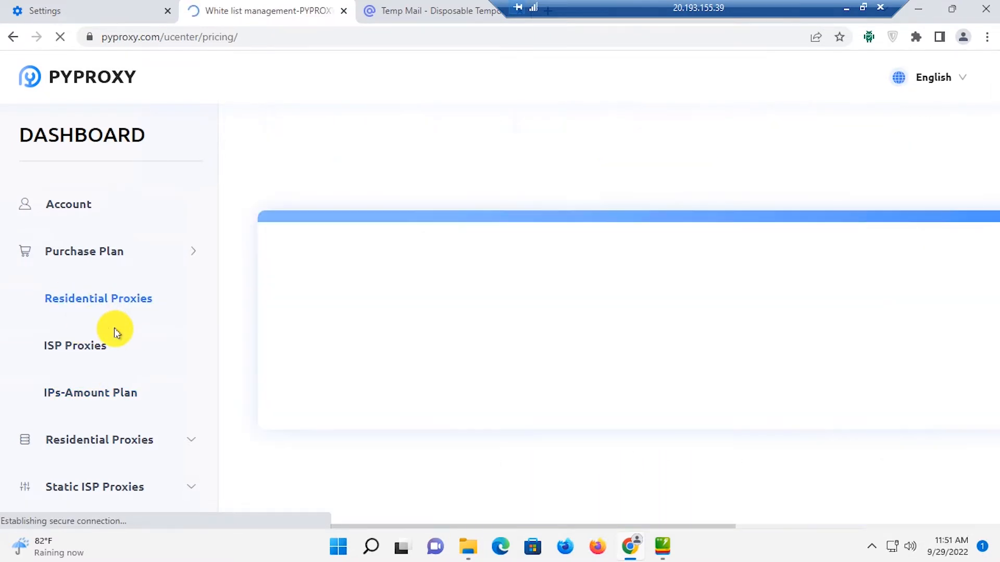
{"action": "scroll", "coordinate": [432, 253], "scroll_direction": "down", "scroll_amount": 3}
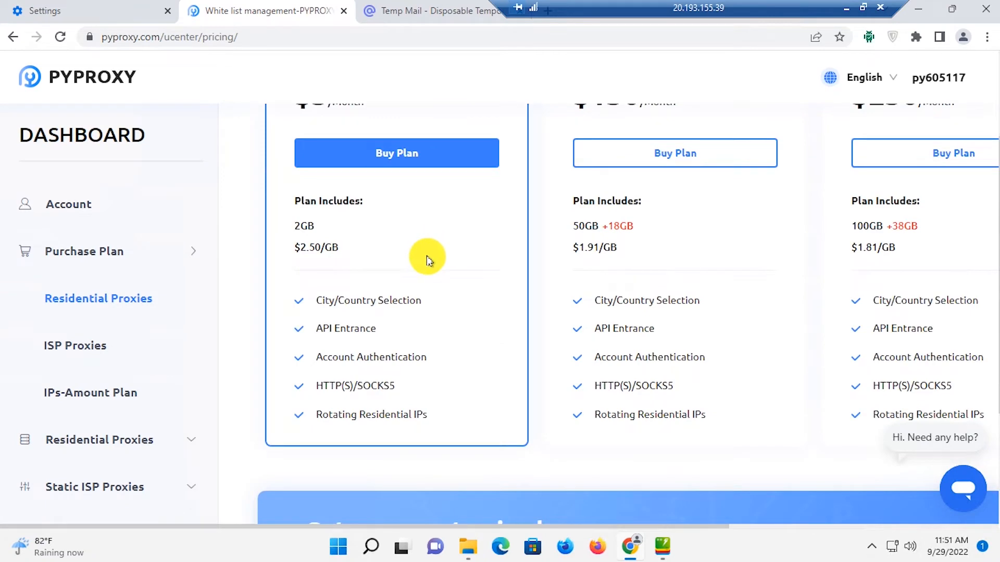
{"action": "scroll", "coordinate": [390, 148], "scroll_direction": "up", "scroll_amount": 3}
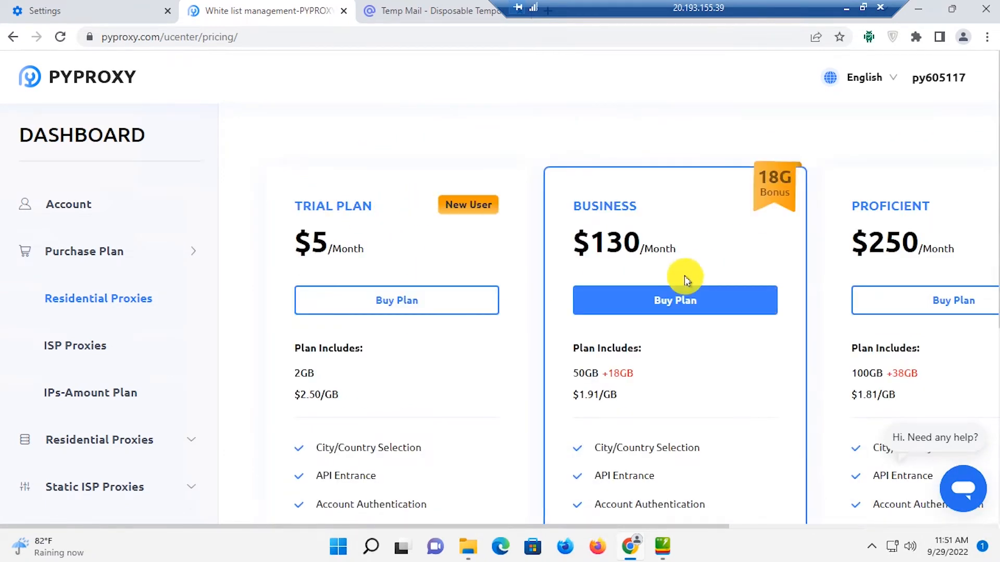
{"action": "left_click", "coordinate": [424, 302]}
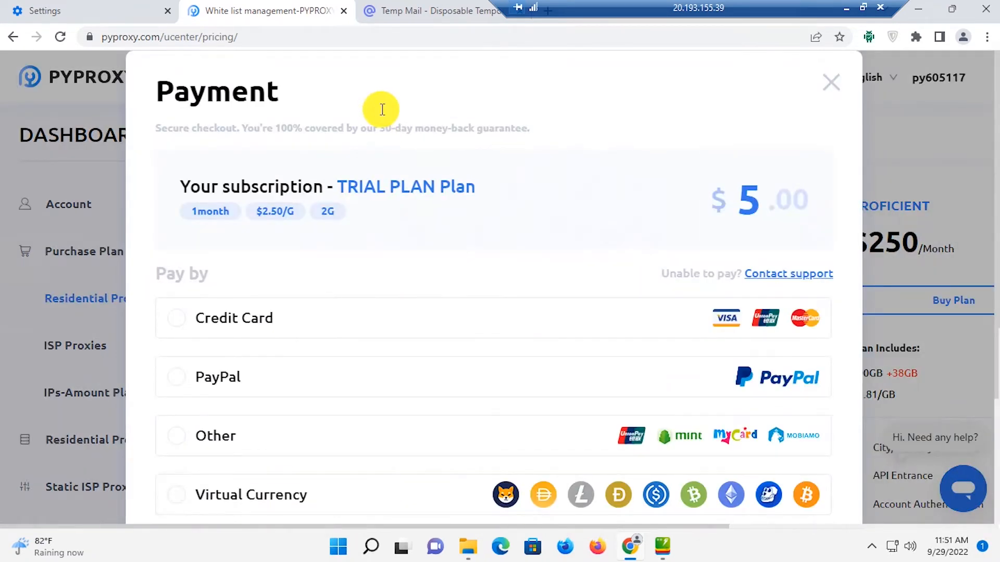
{"action": "scroll", "coordinate": [333, 298], "scroll_direction": "down", "scroll_amount": 2}
{"action": "scroll", "coordinate": [531, 287], "scroll_direction": "down", "scroll_amount": 2}
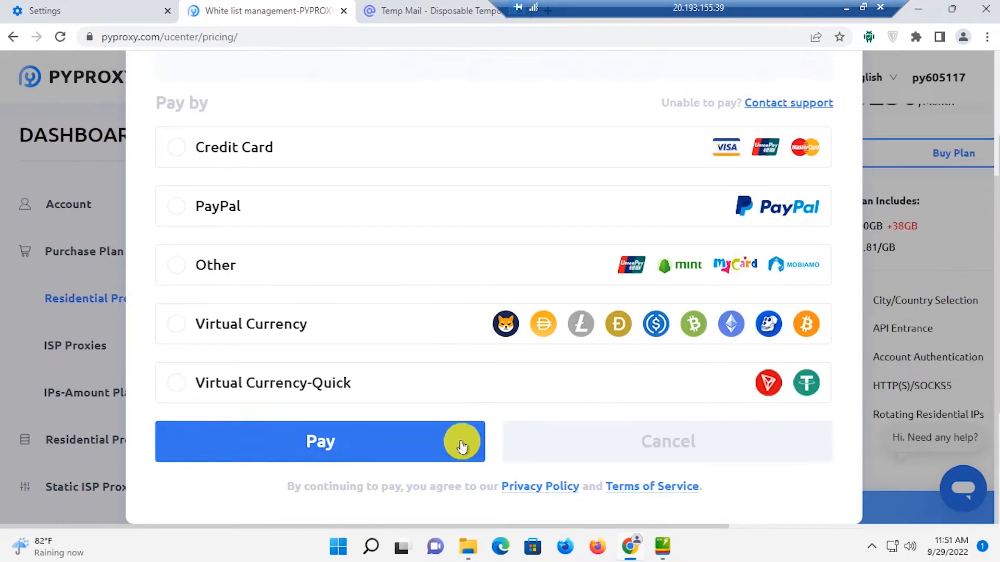
{"action": "scroll", "coordinate": [482, 406], "scroll_direction": "up", "scroll_amount": 4}
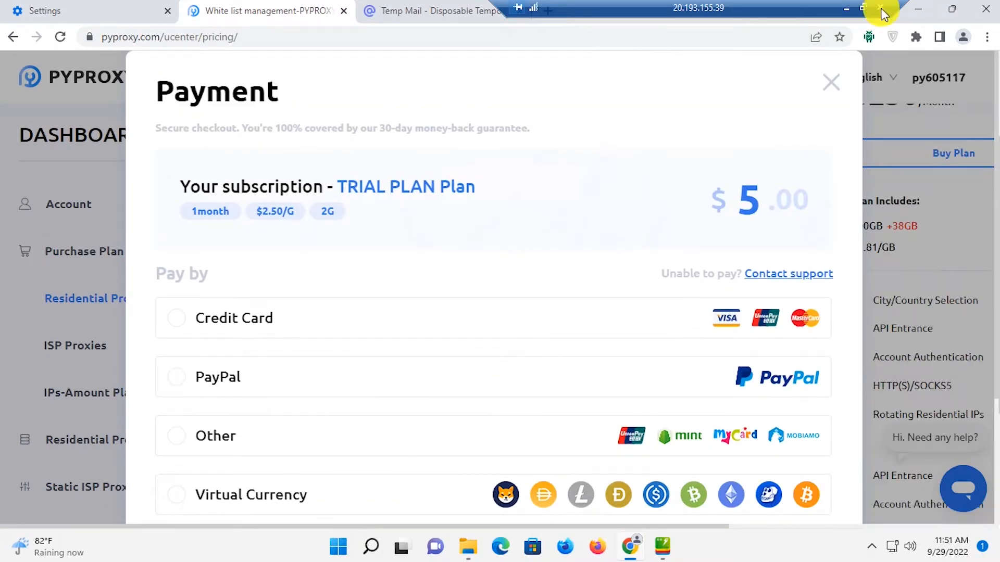
{"action": "left_click", "coordinate": [836, 84]}
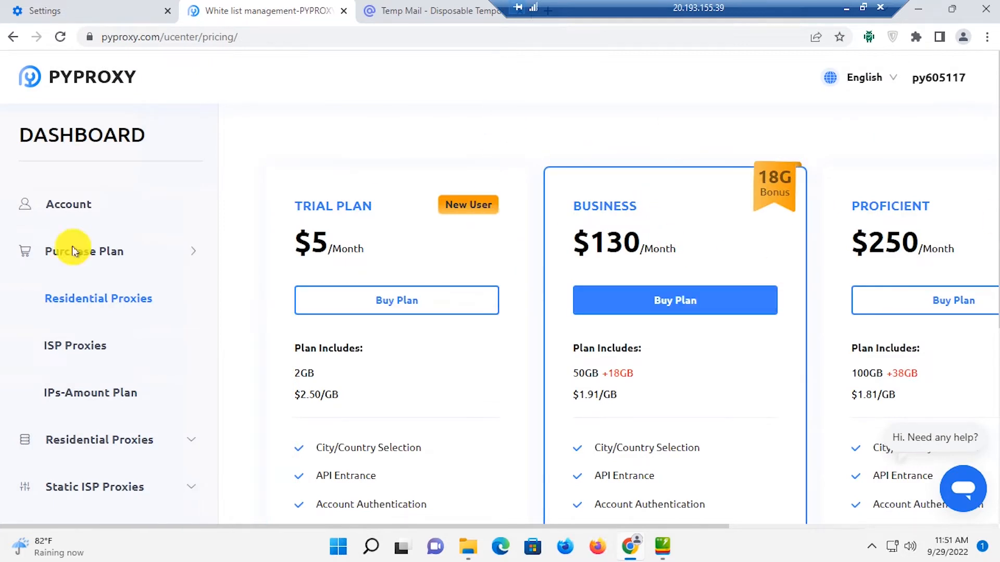
{"action": "scroll", "coordinate": [104, 333], "scroll_direction": "down", "scroll_amount": 3}
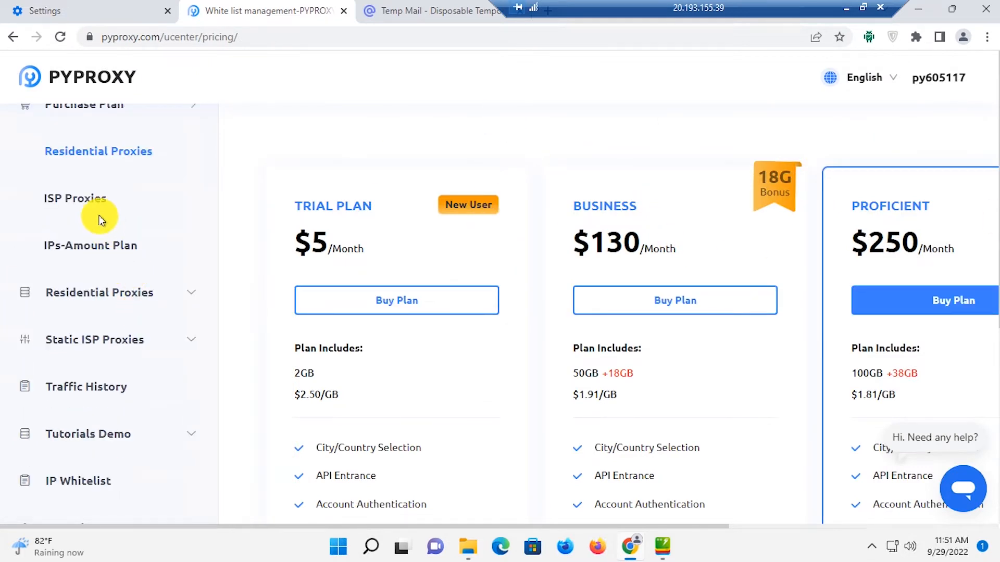
{"action": "left_click", "coordinate": [74, 201]}
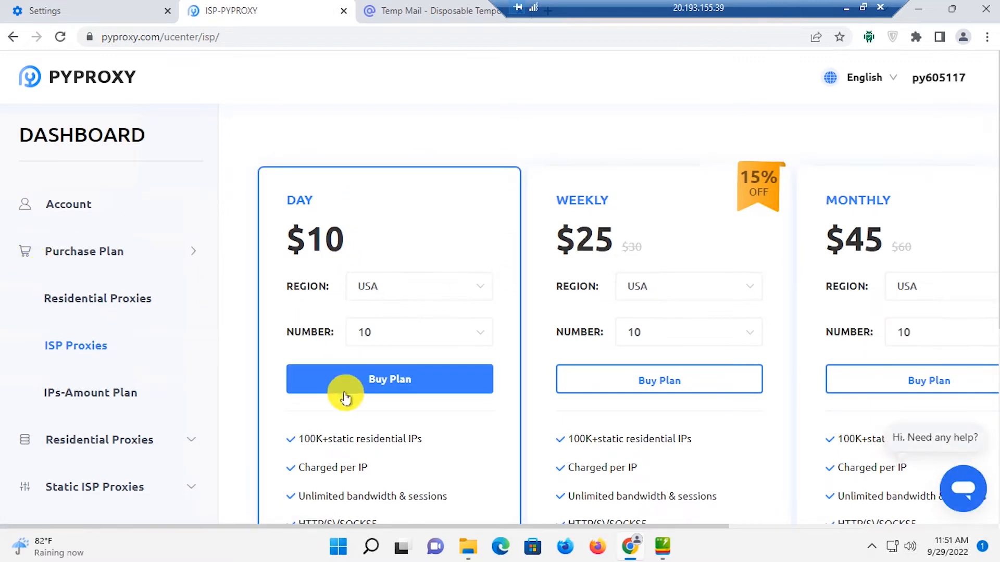
{"action": "scroll", "coordinate": [424, 299], "scroll_direction": "down", "scroll_amount": 3}
{"action": "left_click_drag", "start_coordinate": [295, 406], "coordinate": [451, 404]}
{"action": "scroll", "coordinate": [448, 392], "scroll_direction": "up", "scroll_amount": 3}
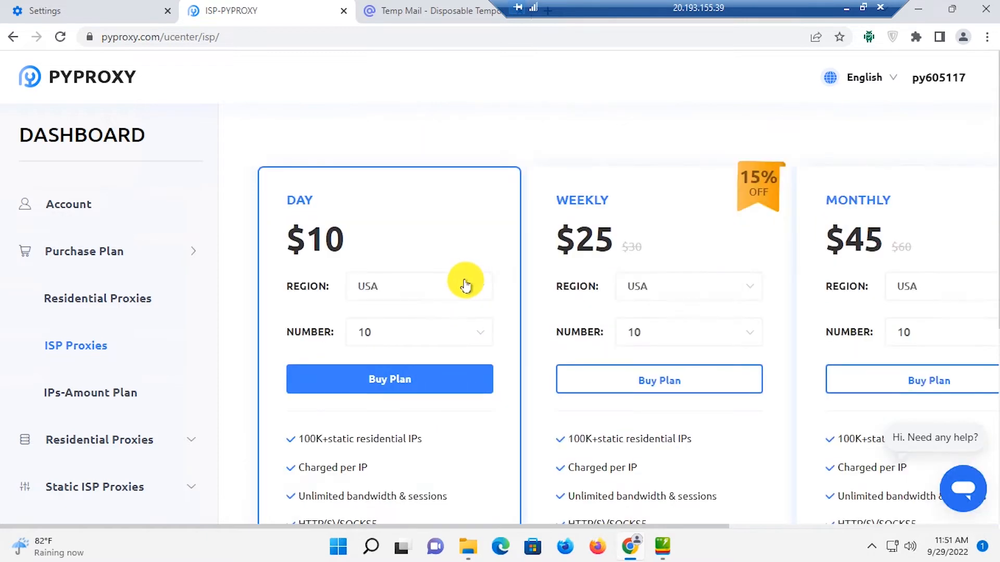
{"action": "left_click", "coordinate": [421, 333]}
{"action": "left_click", "coordinate": [420, 193]}
{"action": "left_click_drag", "start_coordinate": [336, 203], "coordinate": [286, 197]}
{"action": "left_click", "coordinate": [392, 331]}
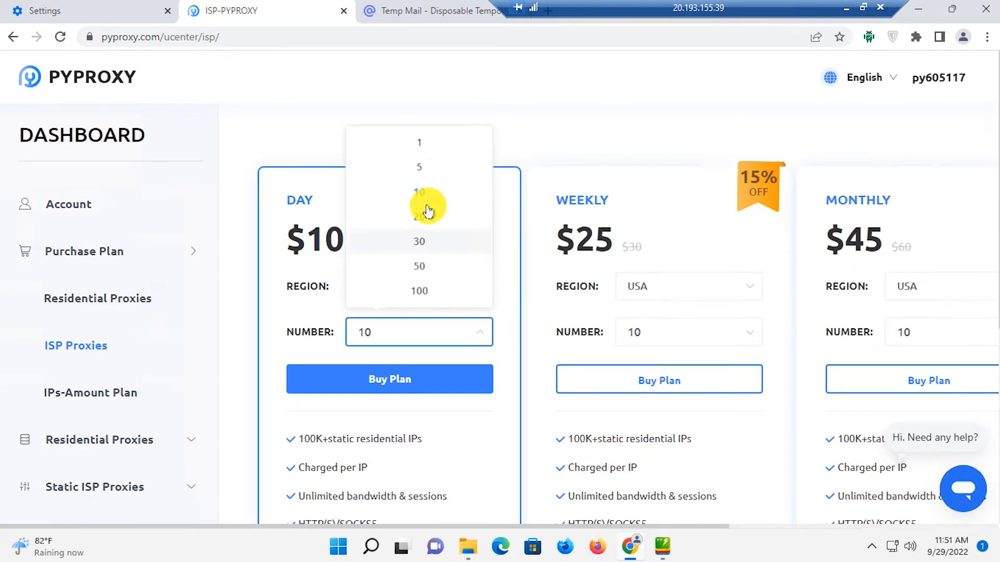
{"action": "left_click", "coordinate": [423, 193]}
{"action": "scroll", "coordinate": [385, 312], "scroll_direction": "down", "scroll_amount": 4}
{"action": "scroll", "coordinate": [383, 289], "scroll_direction": "up", "scroll_amount": 4}
{"action": "left_click_drag", "start_coordinate": [290, 239], "coordinate": [446, 245]}
{"action": "left_click", "coordinate": [606, 211]}
{"action": "left_click_drag", "start_coordinate": [544, 207], "coordinate": [620, 242]}
{"action": "left_click_drag", "start_coordinate": [849, 224], "coordinate": [931, 233]}
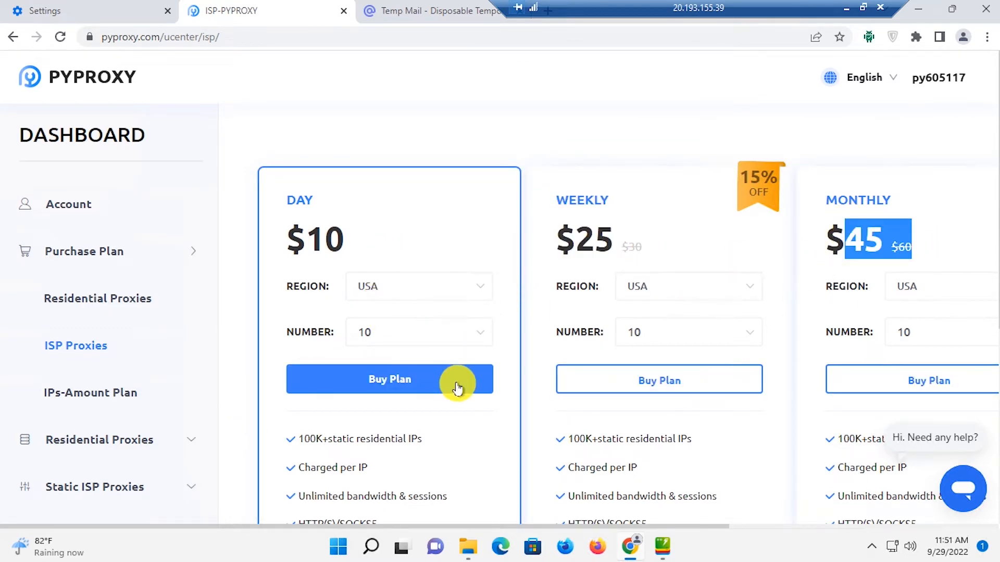
{"action": "scroll", "coordinate": [458, 386], "scroll_direction": "down", "scroll_amount": 4}
{"action": "scroll", "coordinate": [44, 426], "scroll_direction": "down", "scroll_amount": 3}
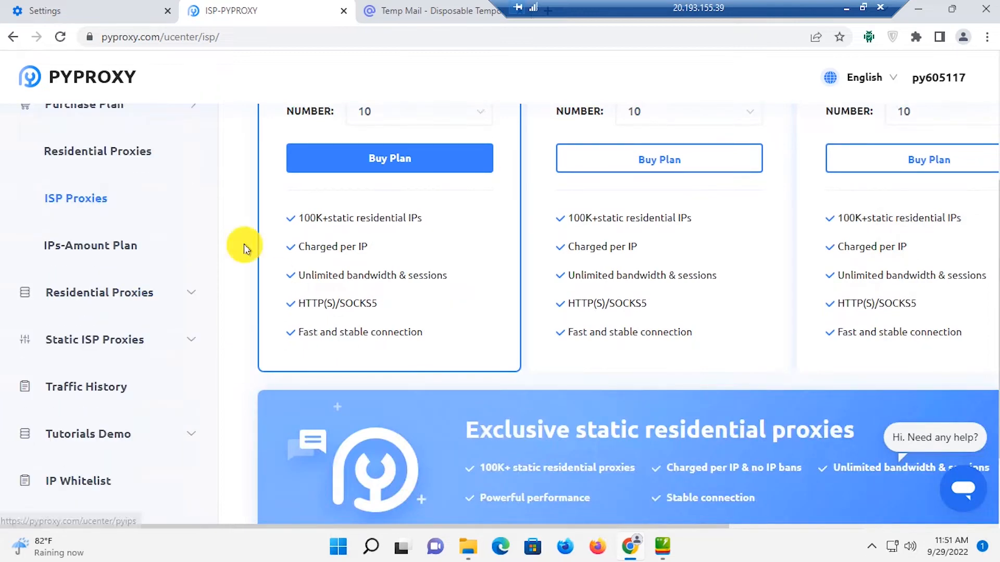
{"action": "scroll", "coordinate": [313, 291], "scroll_direction": "up", "scroll_amount": 4}
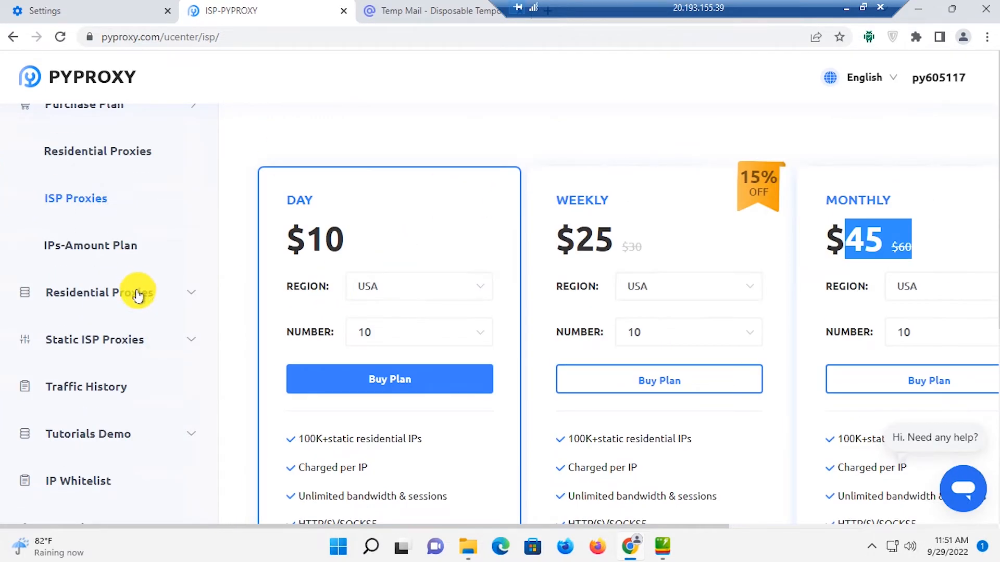
{"action": "left_click", "coordinate": [172, 301]}
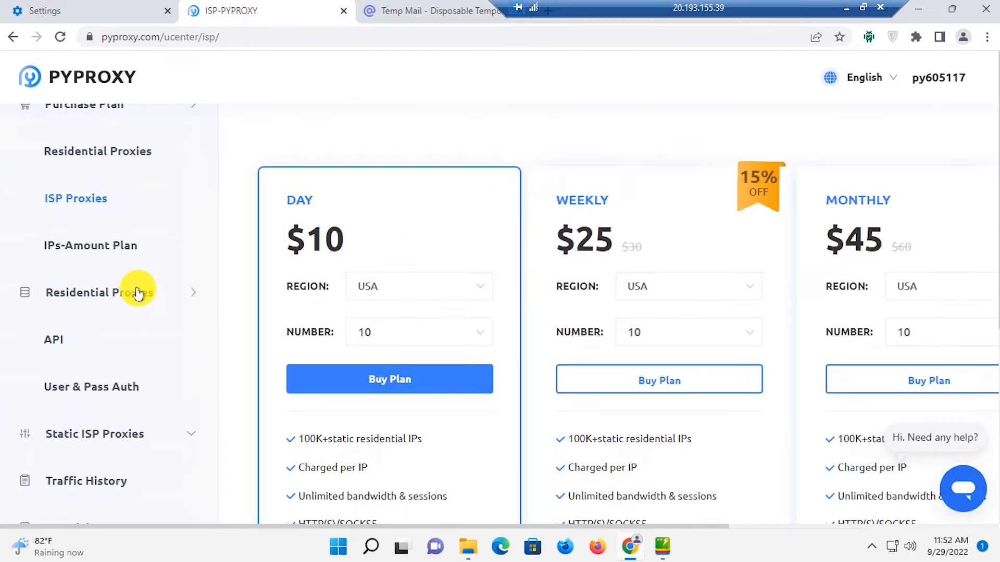
{"action": "left_click", "coordinate": [127, 291]}
{"action": "scroll", "coordinate": [116, 296], "scroll_direction": "up", "scroll_amount": 3}
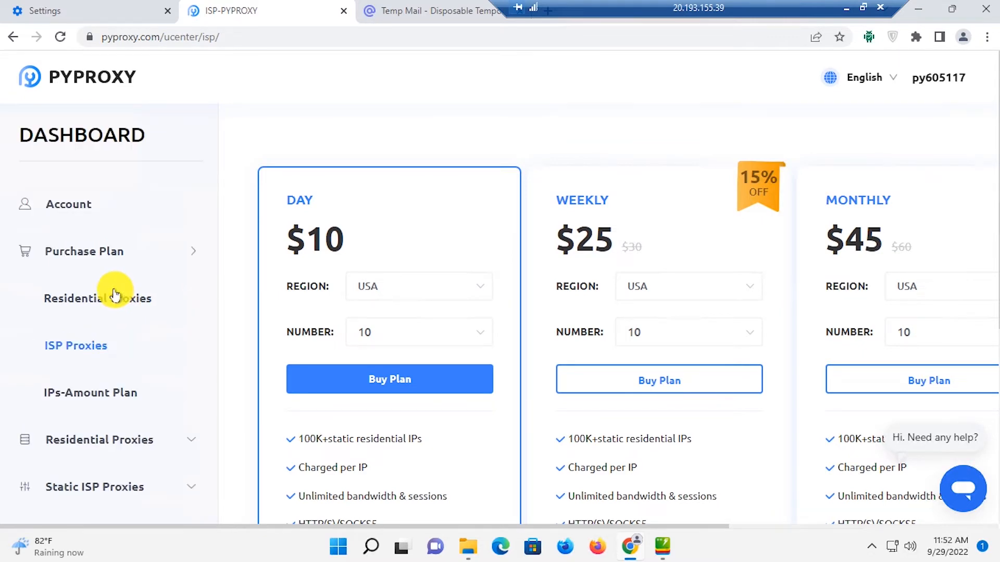
{"action": "left_click", "coordinate": [115, 295]}
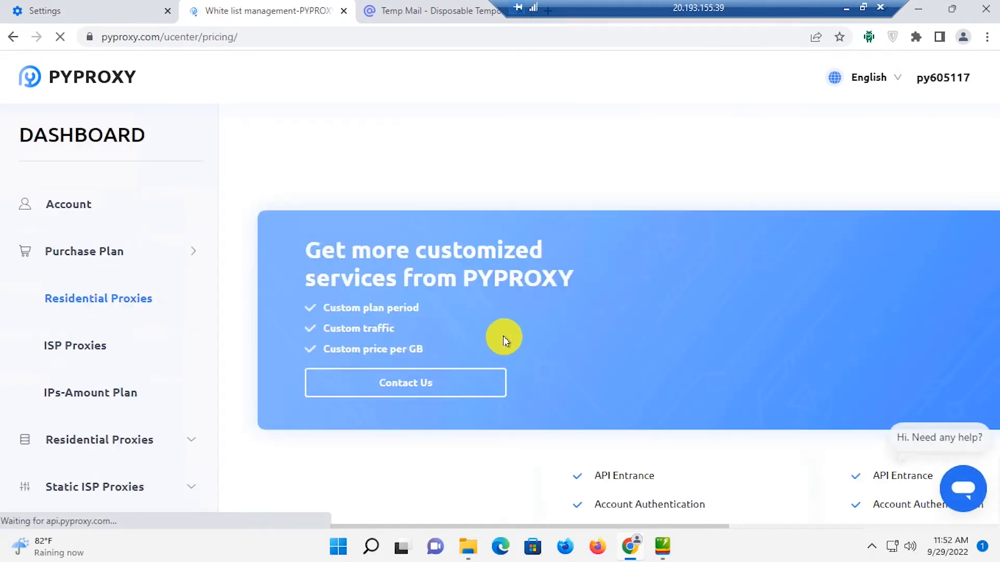
{"action": "scroll", "coordinate": [388, 250], "scroll_direction": "up", "scroll_amount": 3}
{"action": "scroll", "coordinate": [126, 400], "scroll_direction": "down", "scroll_amount": 1}
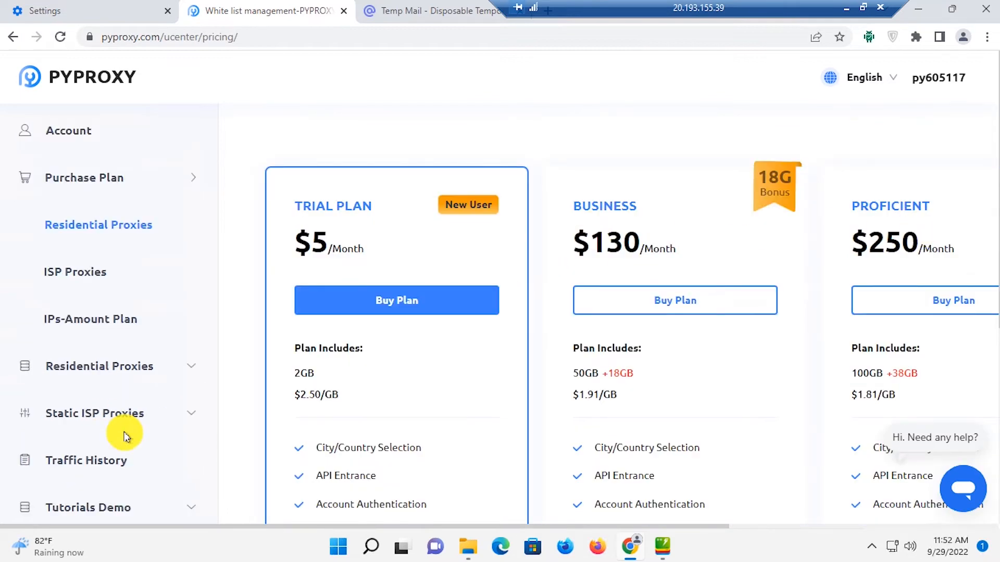
- On the Residential Proxies API page, choose United States, SOCKS5 protocol and TXT format
{"action": "left_click", "coordinate": [117, 369]}
{"action": "left_click", "coordinate": [54, 412]}
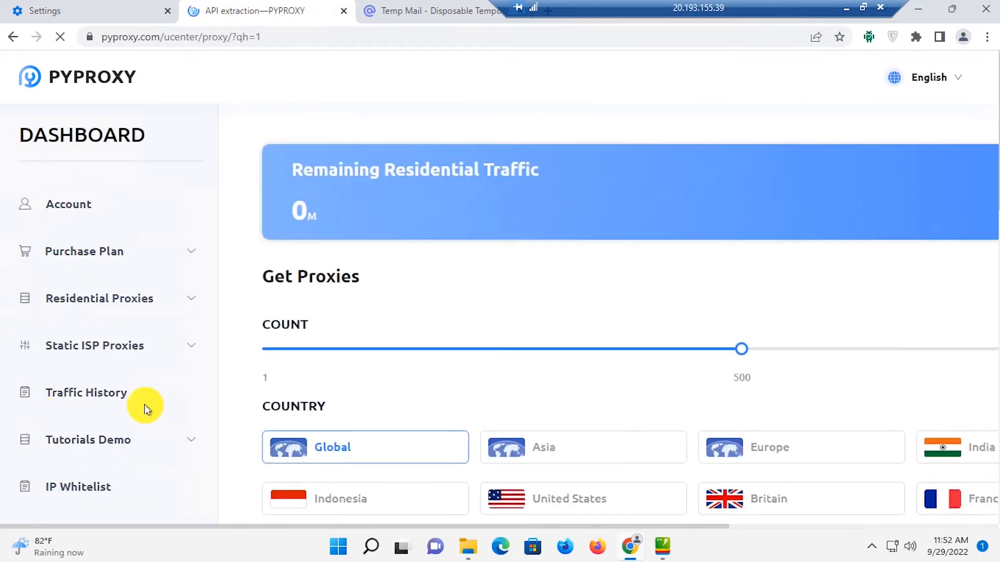
{"action": "scroll", "coordinate": [665, 297], "scroll_direction": "down", "scroll_amount": 3}
{"action": "left_click", "coordinate": [552, 359]}
{"action": "scroll", "coordinate": [562, 337], "scroll_direction": "down", "scroll_amount": 10}
{"action": "scroll", "coordinate": [647, 214], "scroll_direction": "up", "scroll_amount": 9}
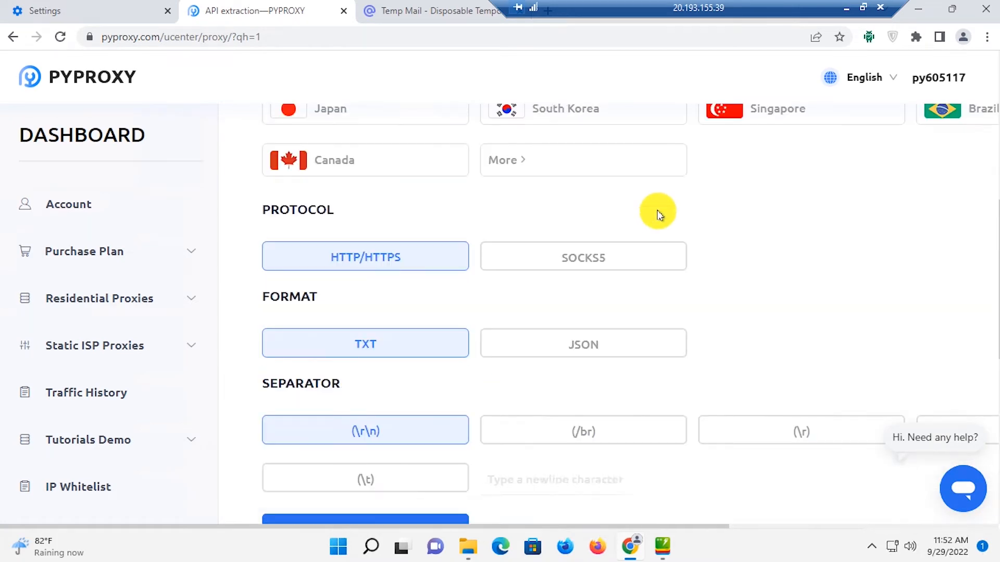
{"action": "double_click", "coordinate": [267, 185]}
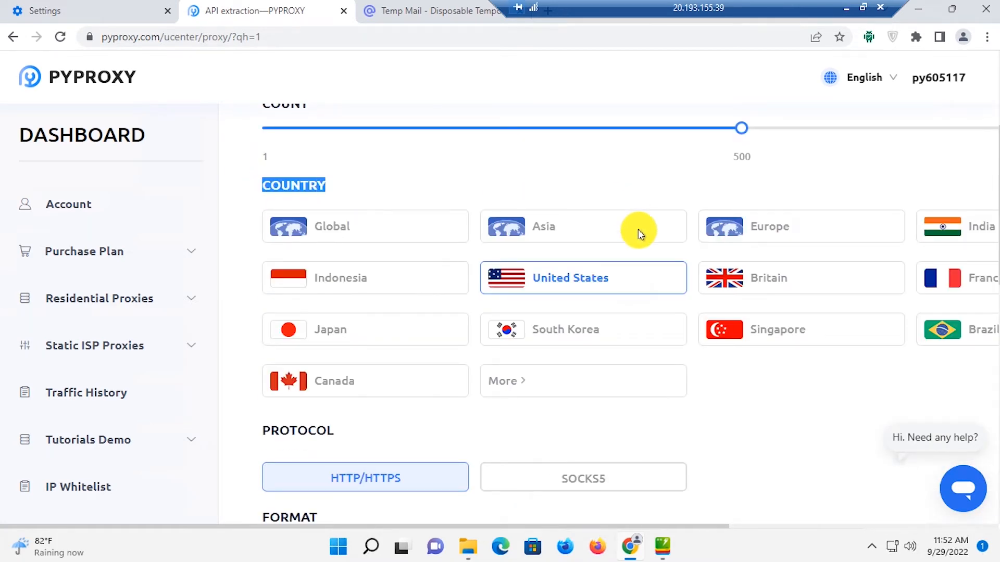
{"action": "scroll", "coordinate": [301, 312], "scroll_direction": "down", "scroll_amount": 4}
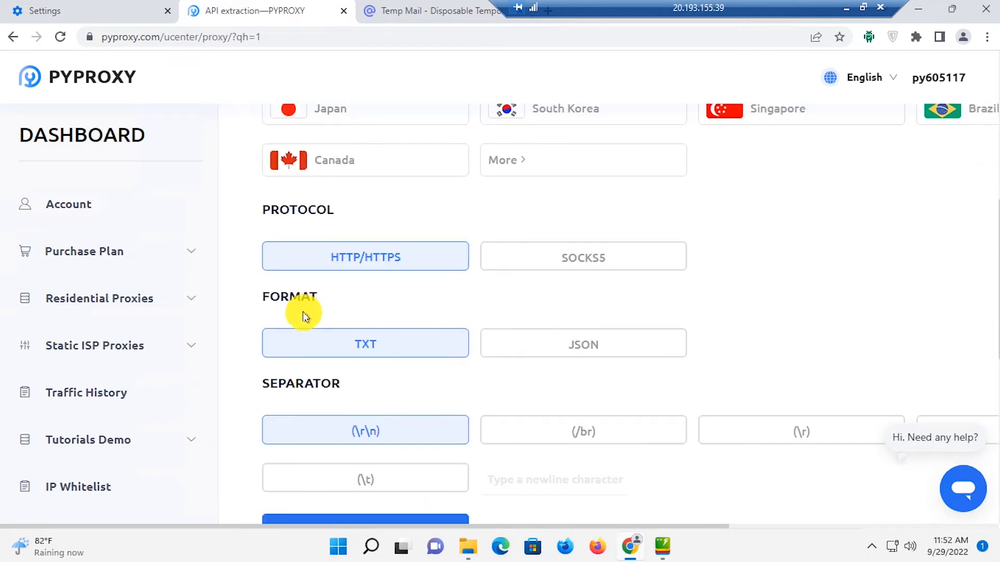
{"action": "left_click", "coordinate": [542, 257]}
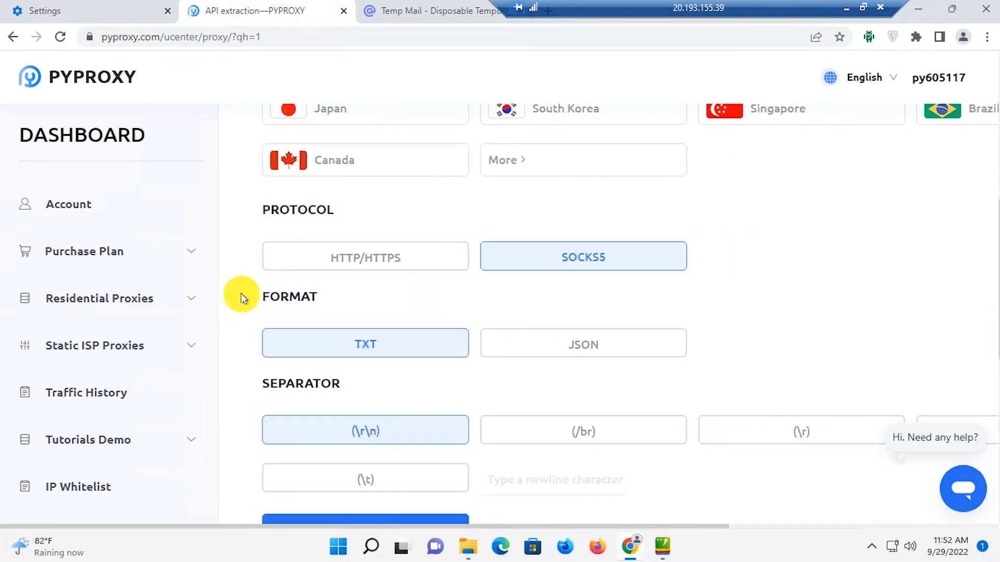
{"action": "left_click_drag", "start_coordinate": [242, 298], "coordinate": [619, 355]}
{"action": "left_click", "coordinate": [429, 344]}
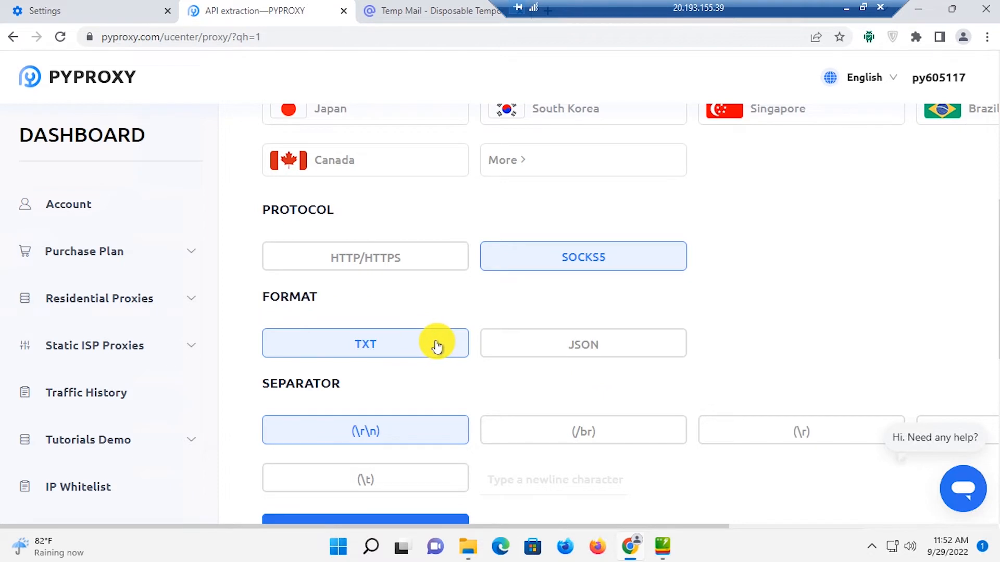
- Review the example API response, then go back to the Account page
{"action": "scroll", "coordinate": [471, 315], "scroll_direction": "down", "scroll_amount": 4}
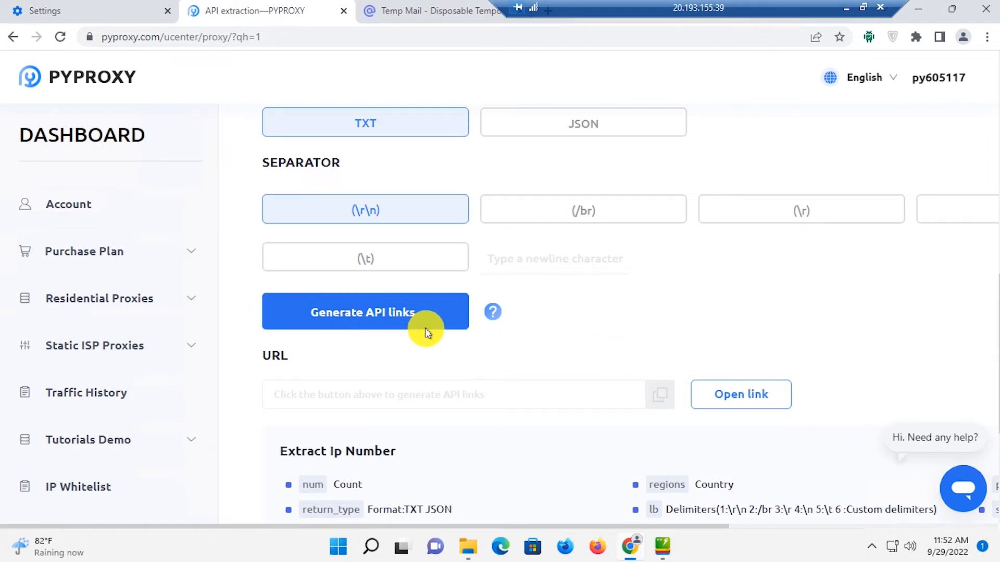
{"action": "scroll", "coordinate": [425, 333], "scroll_direction": "down", "scroll_amount": 5}
{"action": "left_click_drag", "start_coordinate": [336, 354], "coordinate": [632, 355]}
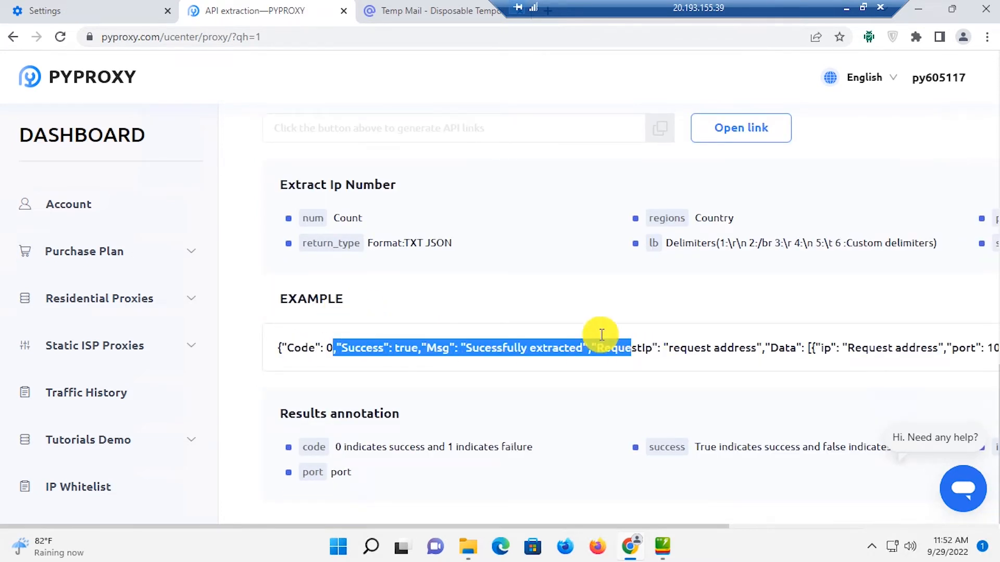
{"action": "left_click", "coordinate": [556, 297]}
{"action": "scroll", "coordinate": [373, 324], "scroll_direction": "up", "scroll_amount": 7}
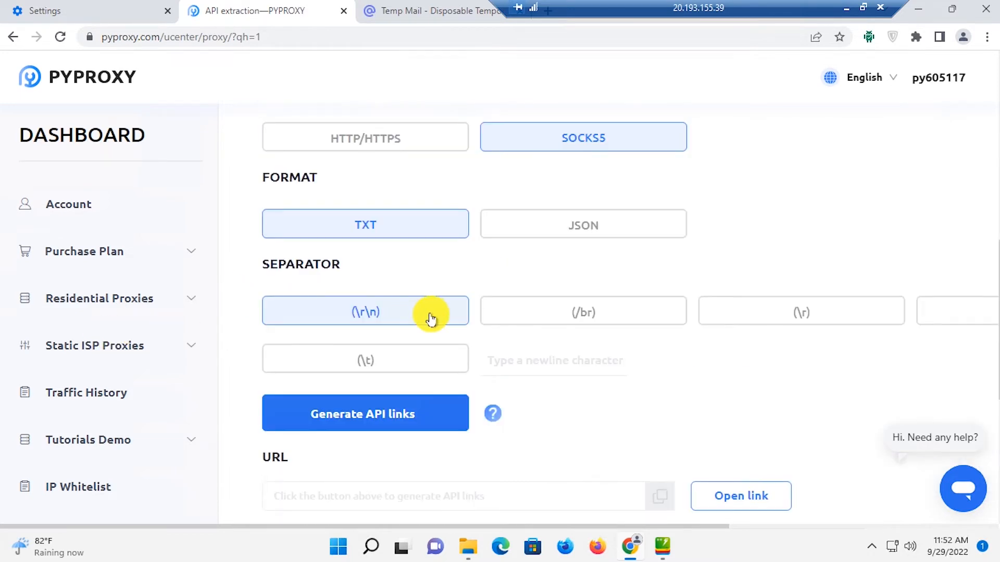
{"action": "scroll", "coordinate": [520, 292], "scroll_direction": "up", "scroll_amount": 10}
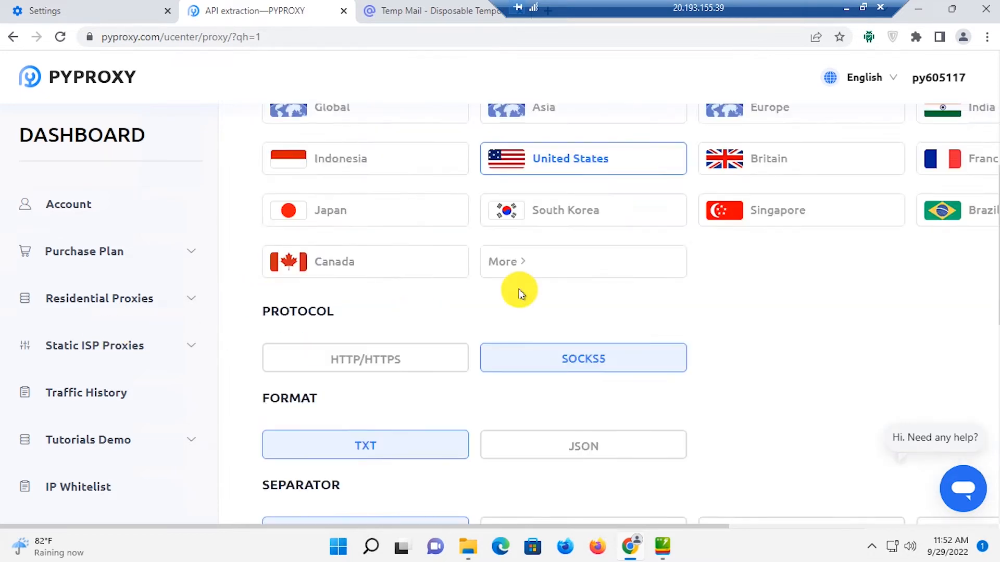
{"action": "key", "text": "alt+Left"}
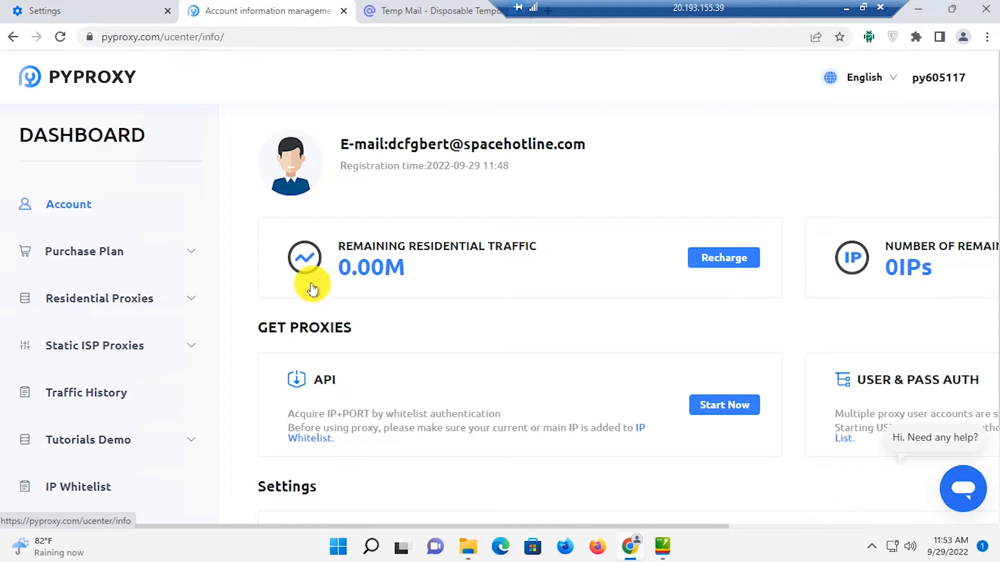
- Refresh the account page, log out from the dashboard sidebar, and go to Log In
{"action": "left_click", "coordinate": [948, 82]}
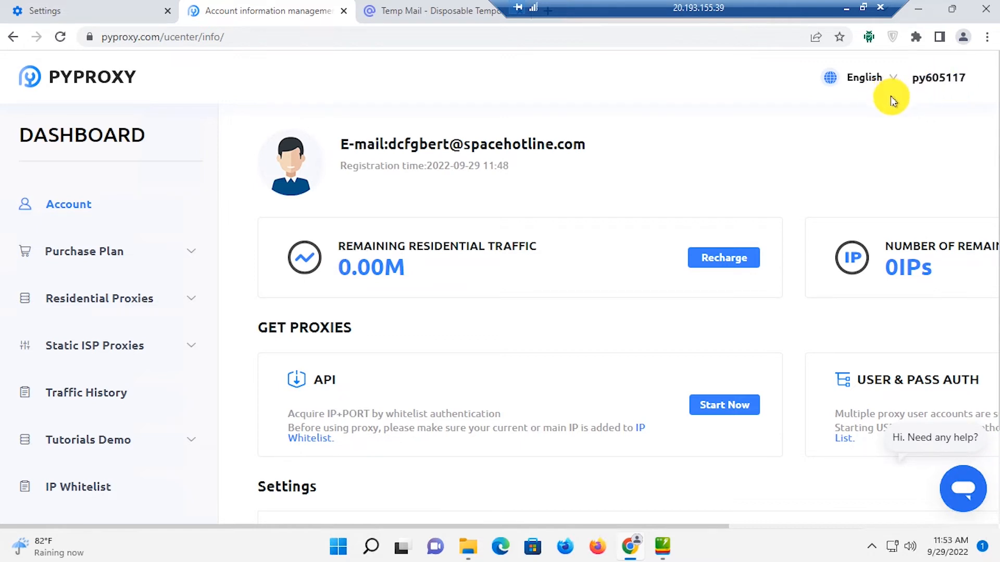
{"action": "left_click", "coordinate": [938, 79]}
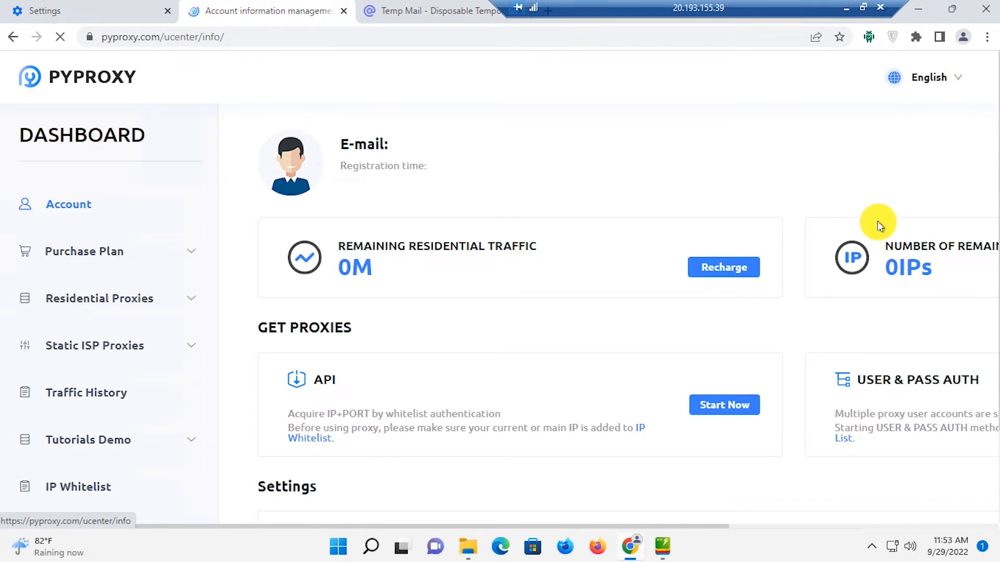
{"action": "scroll", "coordinate": [60, 462], "scroll_direction": "down", "scroll_amount": 3}
{"action": "left_click", "coordinate": [56, 475]}
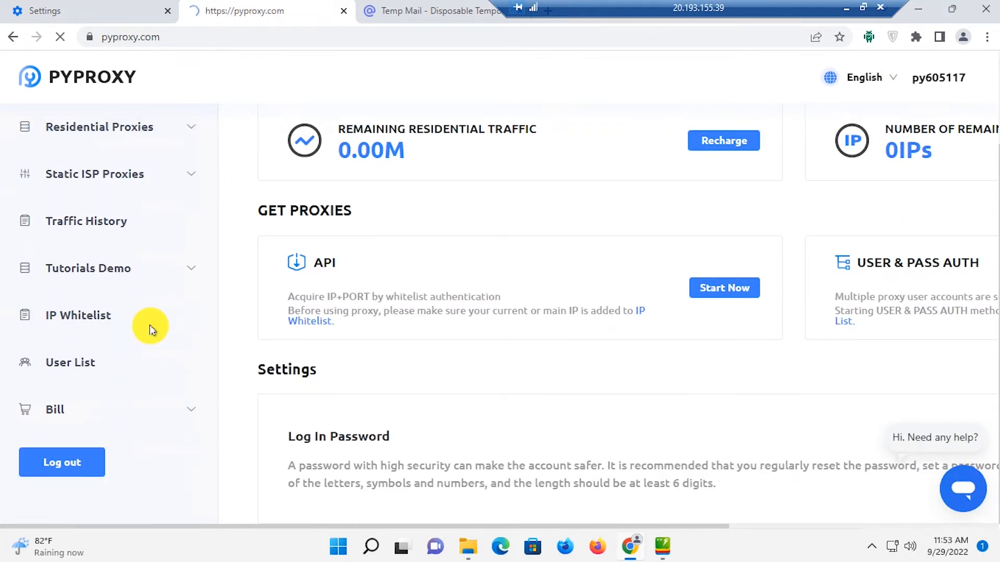
{"action": "left_click", "coordinate": [836, 78]}
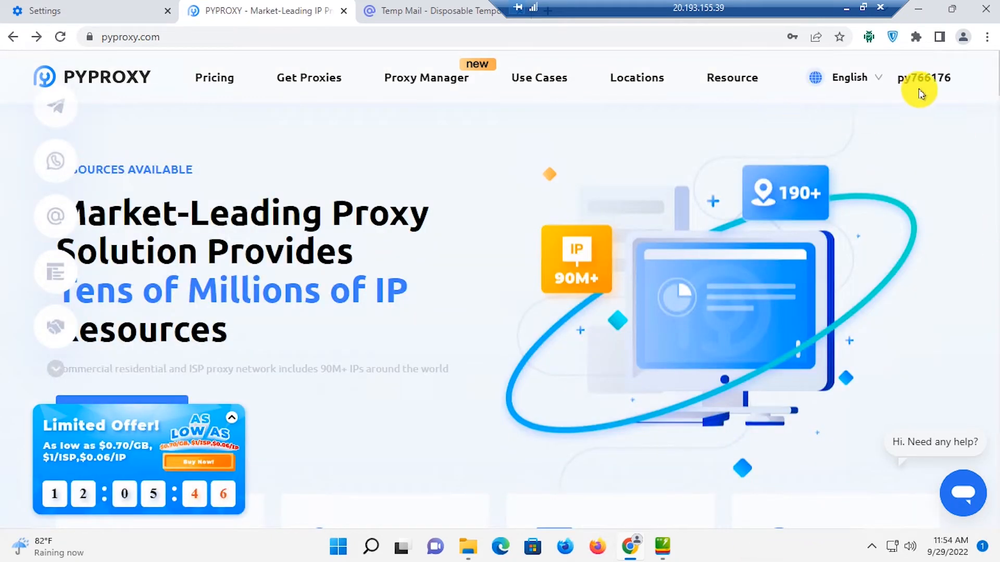
- Open the signed-in account's dashboard showing 490.07M residential traffic and 7 IPs remaining
{"action": "left_click", "coordinate": [941, 76]}
{"action": "left_click", "coordinate": [919, 76]}
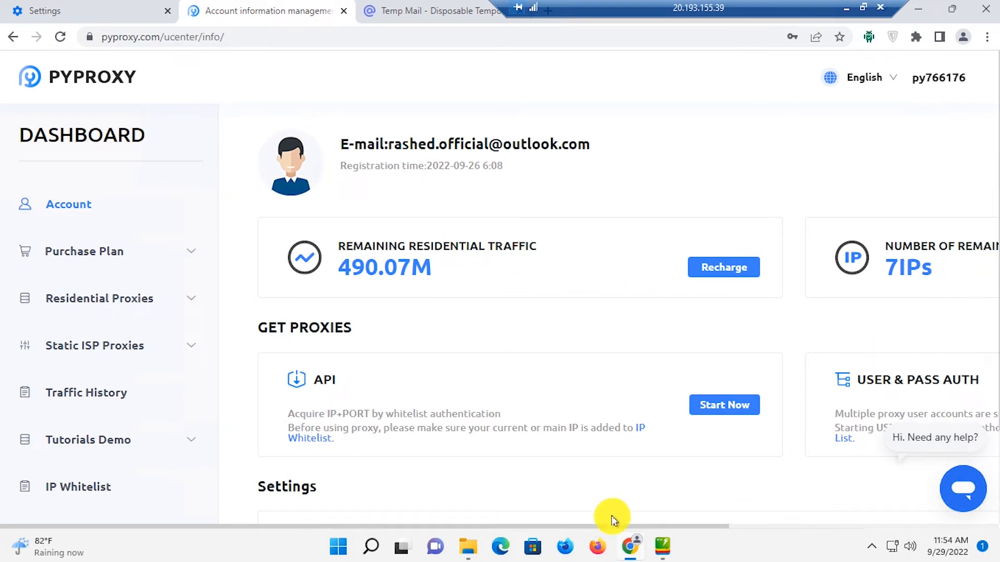
{"action": "left_click_drag", "start_coordinate": [575, 527], "coordinate": [726, 528]}
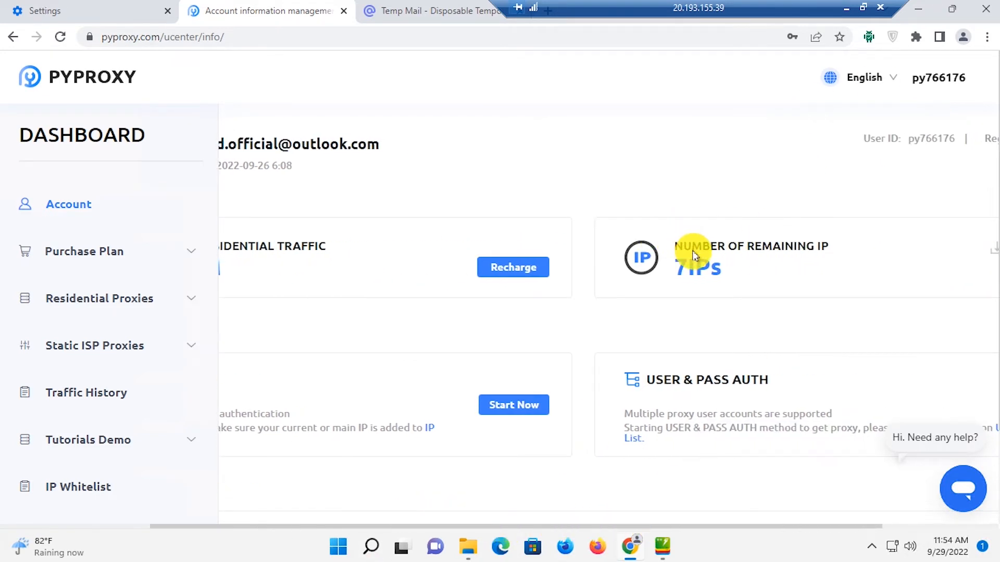
{"action": "left_click_drag", "start_coordinate": [682, 246], "coordinate": [770, 290]}
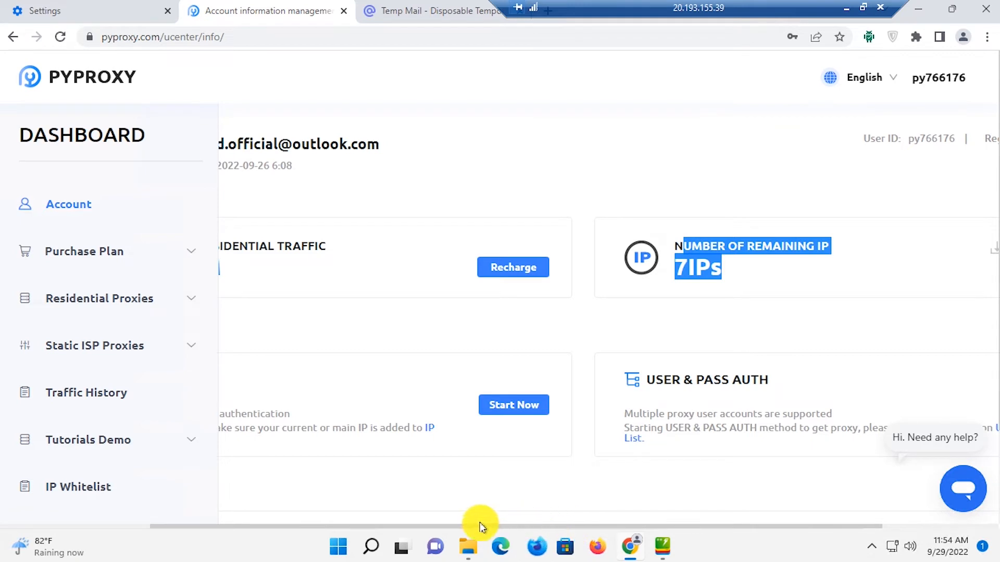
{"action": "left_click_drag", "start_coordinate": [408, 526], "coordinate": [298, 526]}
{"action": "left_click", "coordinate": [448, 214]}
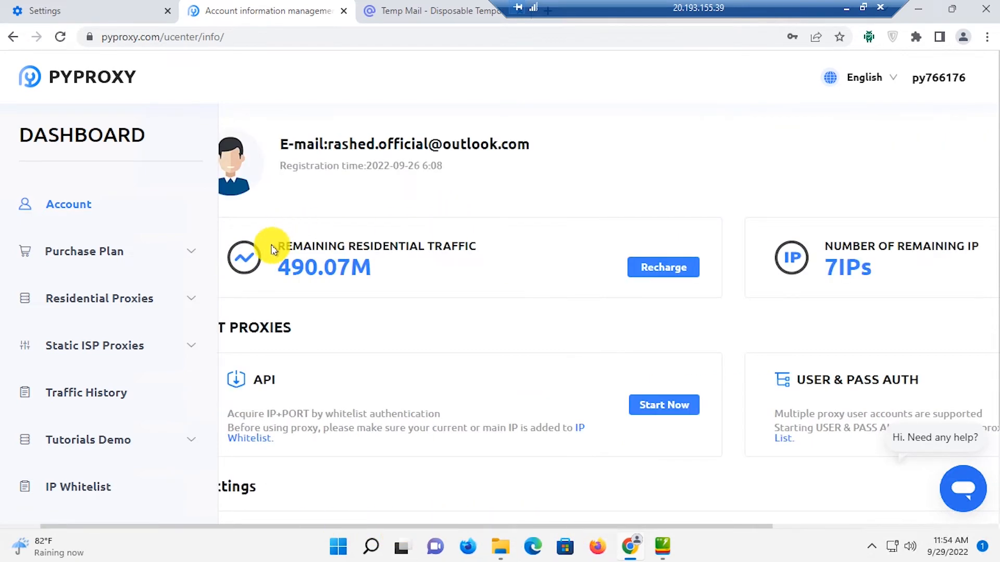
{"action": "mouse_move", "coordinate": [271, 250]}
{"action": "left_mouse_down"}
{"action": "mouse_move", "coordinate": [368, 252]}
{"action": "mouse_move", "coordinate": [413, 272]}
{"action": "mouse_move", "coordinate": [297, 261]}
{"action": "mouse_move", "coordinate": [286, 246]}
{"action": "left_mouse_up"}
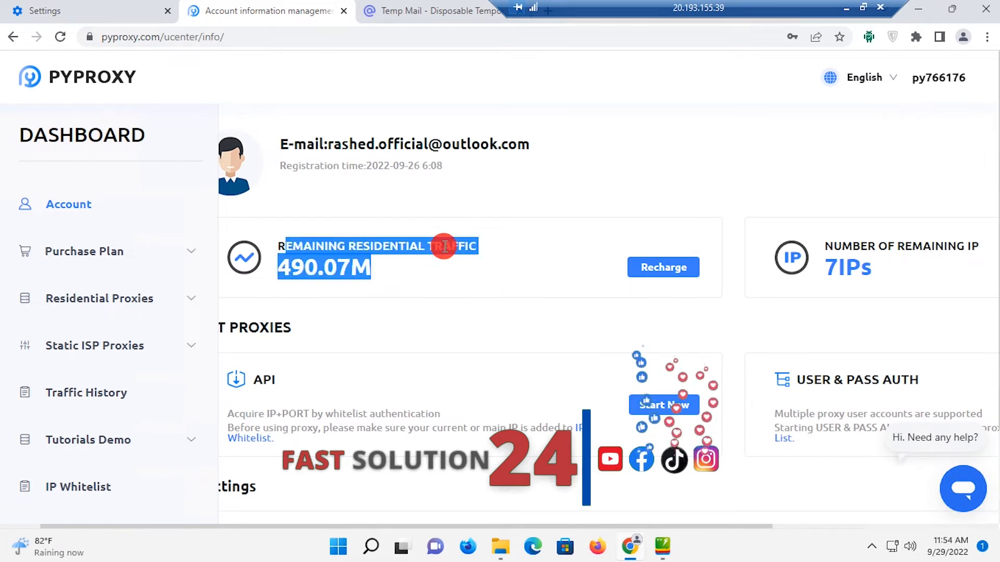
{"action": "left_click", "coordinate": [444, 246]}
{"action": "left_click_drag", "start_coordinate": [827, 246], "coordinate": [877, 281]}
{"action": "left_click", "coordinate": [748, 167]}
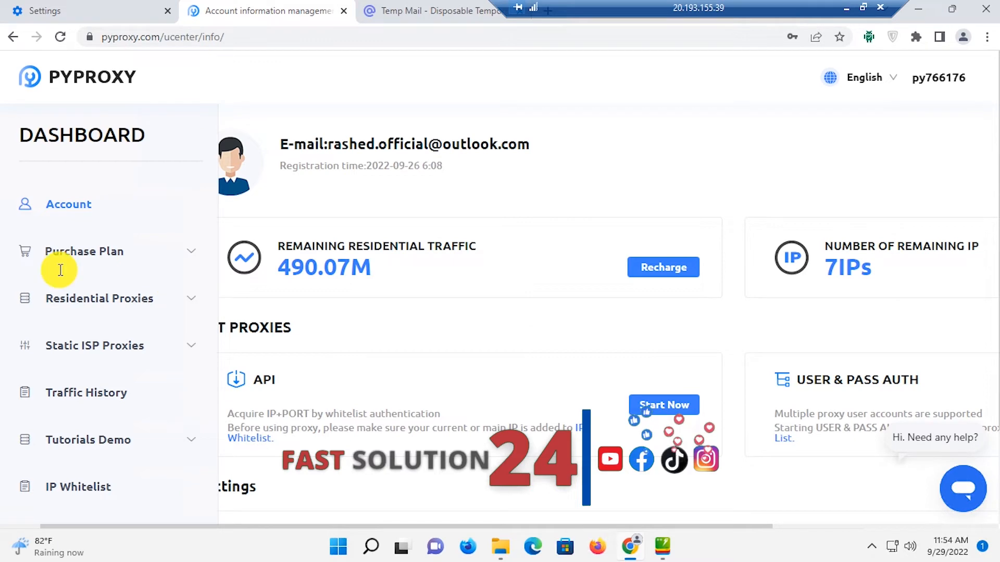
- Browse the dashboard and expand the Purchase Plan options
{"action": "scroll", "coordinate": [386, 292], "scroll_direction": "down", "scroll_amount": 2}
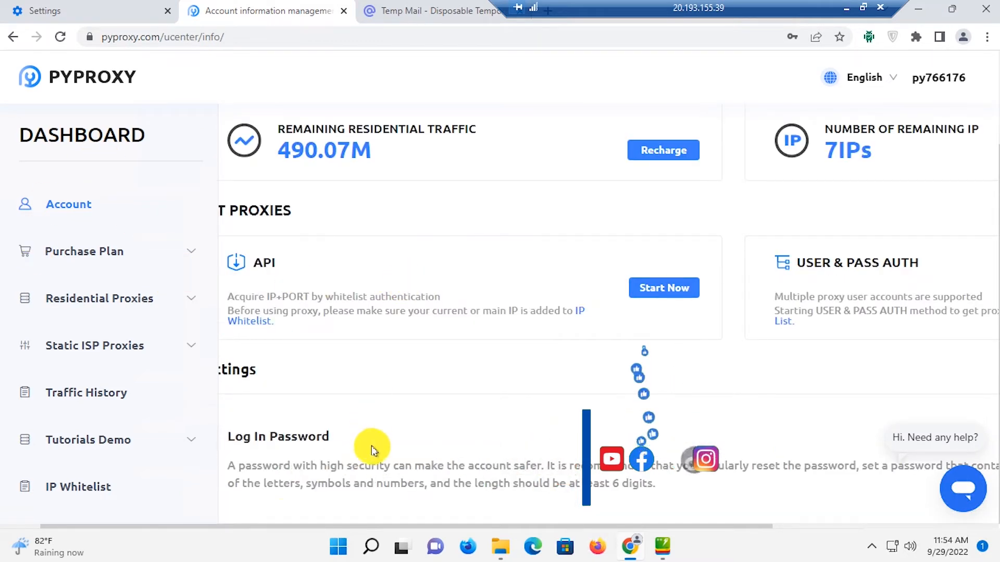
{"action": "left_click_drag", "start_coordinate": [214, 530], "coordinate": [89, 533]}
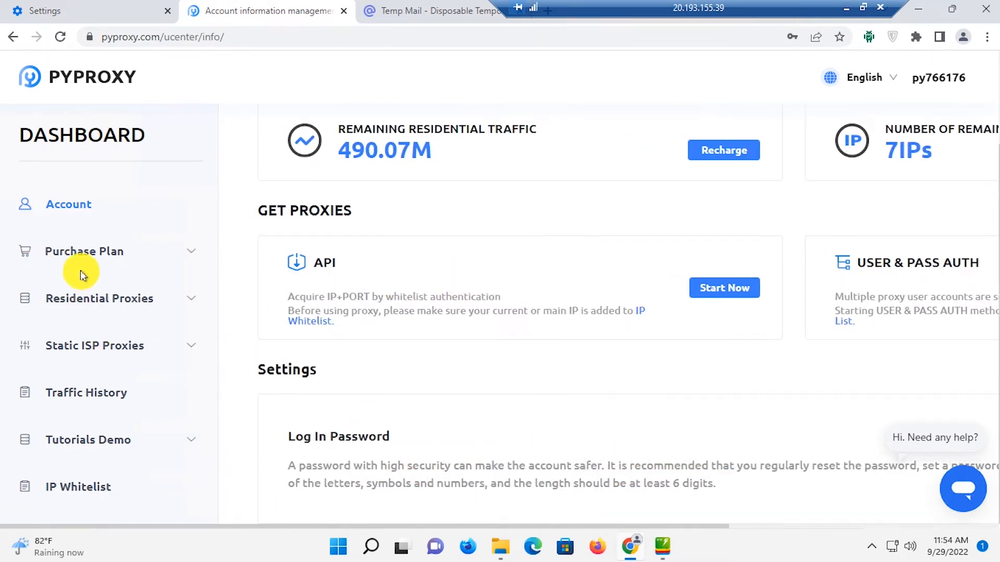
{"action": "scroll", "coordinate": [81, 272], "scroll_direction": "up", "scroll_amount": 1}
{"action": "scroll", "coordinate": [144, 364], "scroll_direction": "down", "scroll_amount": 3}
{"action": "scroll", "coordinate": [143, 383], "scroll_direction": "down", "scroll_amount": 1}
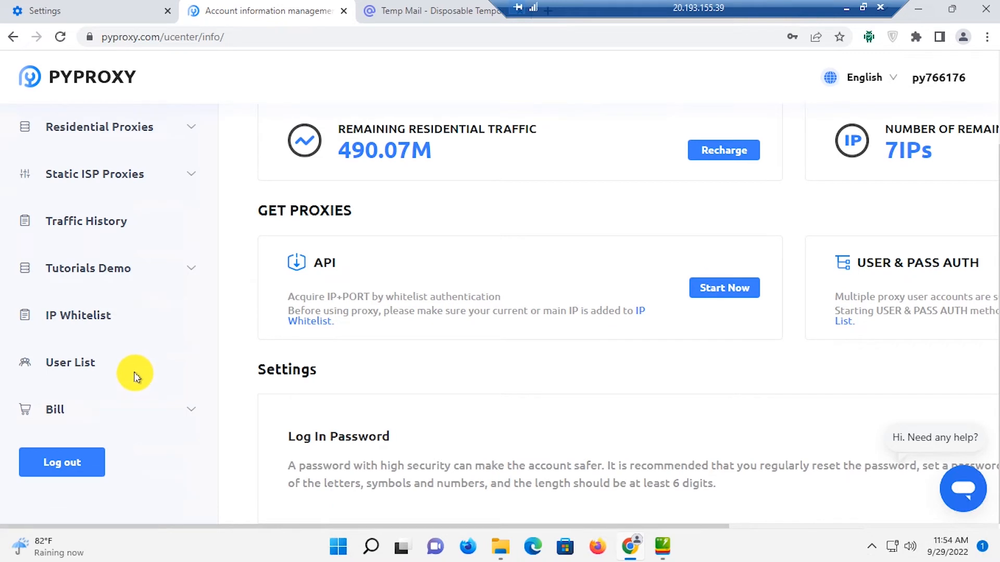
{"action": "scroll", "coordinate": [133, 354], "scroll_direction": "up", "scroll_amount": 3}
{"action": "scroll", "coordinate": [936, 117], "scroll_direction": "up", "scroll_amount": 2}
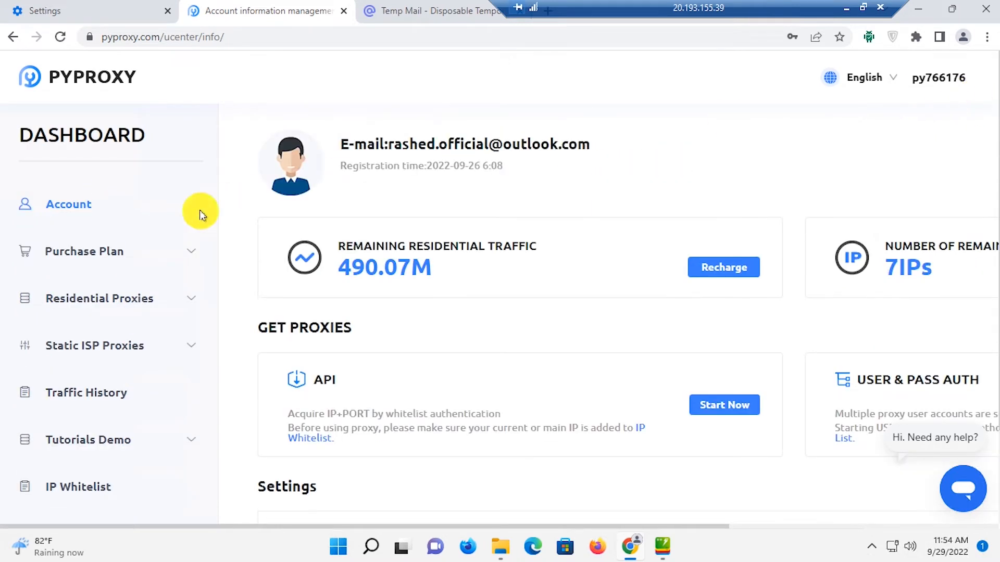
{"action": "left_click", "coordinate": [81, 254]}
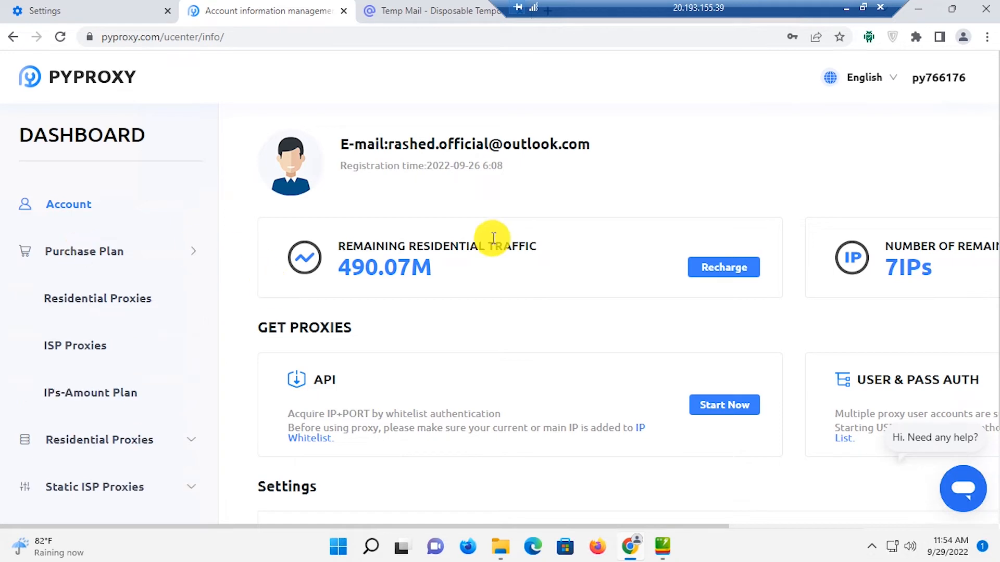
{"action": "scroll", "coordinate": [98, 323], "scroll_direction": "down", "scroll_amount": 3}
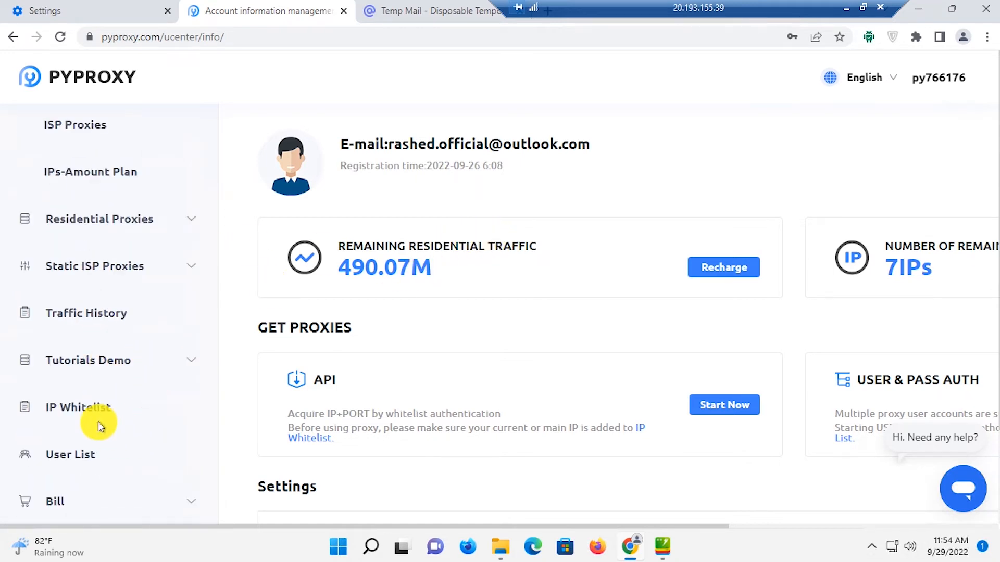
{"action": "scroll", "coordinate": [99, 333], "scroll_direction": "up", "scroll_amount": 3}
- Download the PY S5 Manager_1.1.1.exe installer from the Proxy Manager page
{"action": "left_click", "coordinate": [78, 88]}
{"action": "mouse_move", "coordinate": [236, 83]}
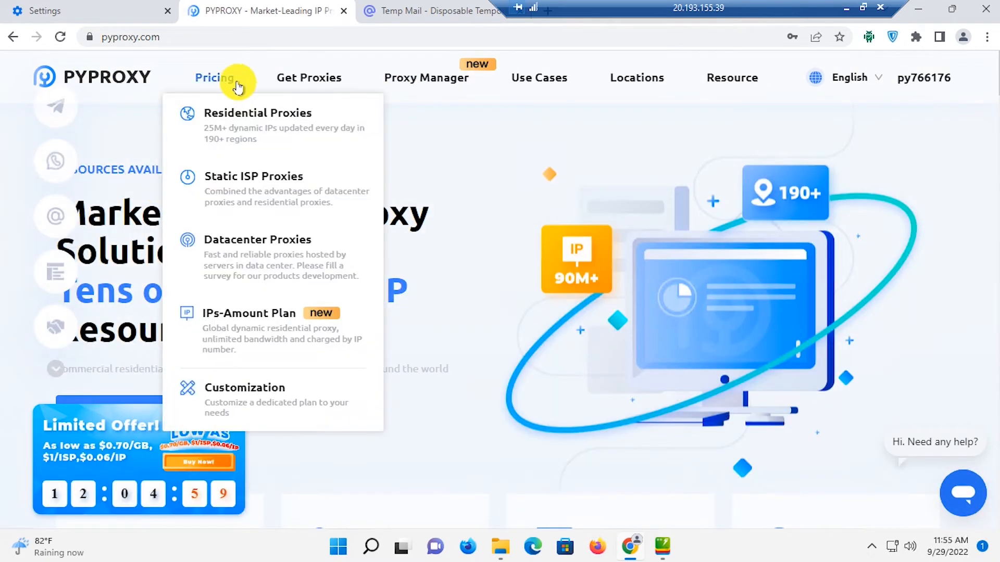
{"action": "left_click", "coordinate": [449, 76]}
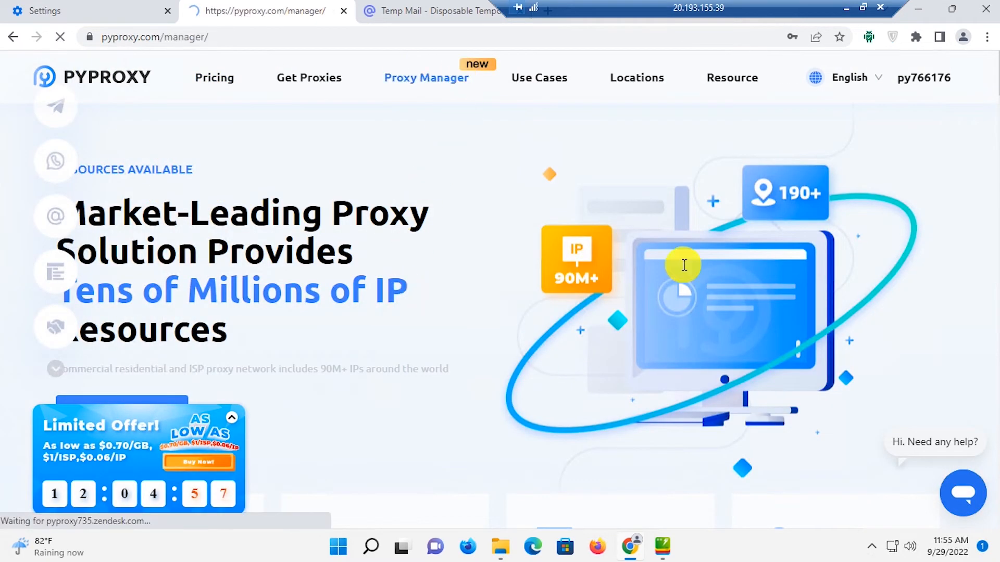
{"action": "scroll", "coordinate": [471, 351], "scroll_direction": "down", "scroll_amount": 10}
{"action": "scroll", "coordinate": [661, 381], "scroll_direction": "down", "scroll_amount": 13}
{"action": "scroll", "coordinate": [624, 229], "scroll_direction": "up", "scroll_amount": 8}
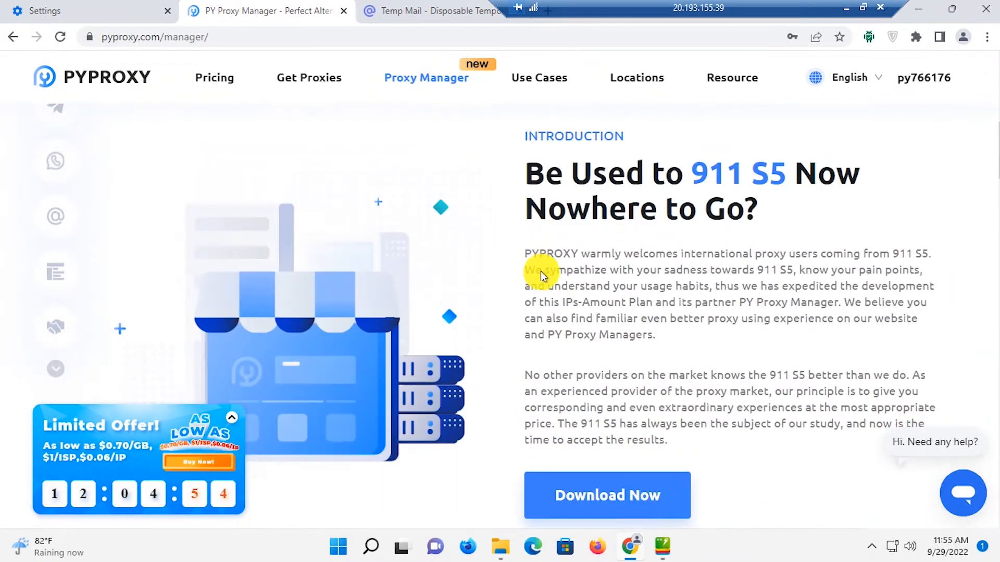
{"action": "scroll", "coordinate": [572, 312], "scroll_direction": "down", "scroll_amount": 3}
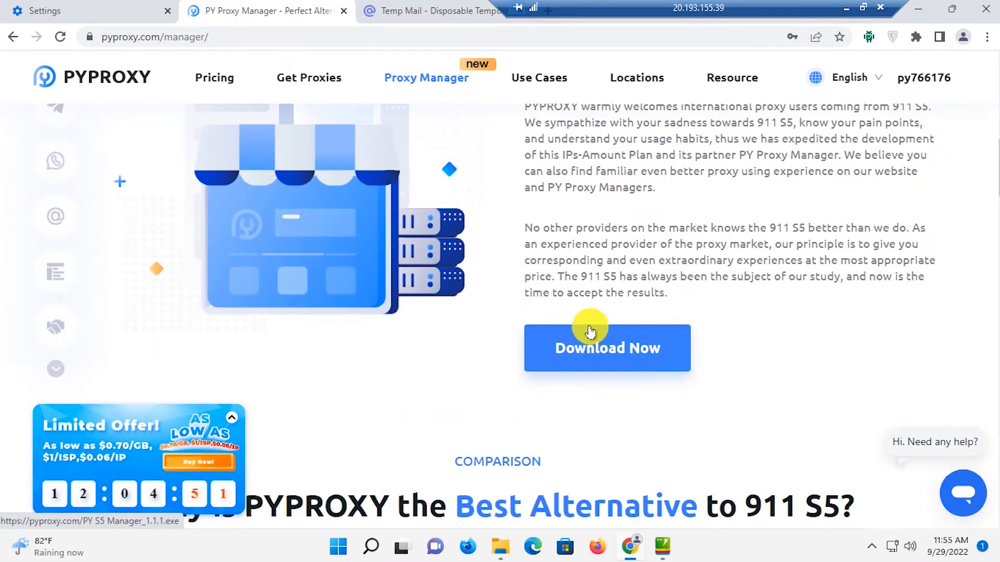
{"action": "left_click", "coordinate": [603, 359]}
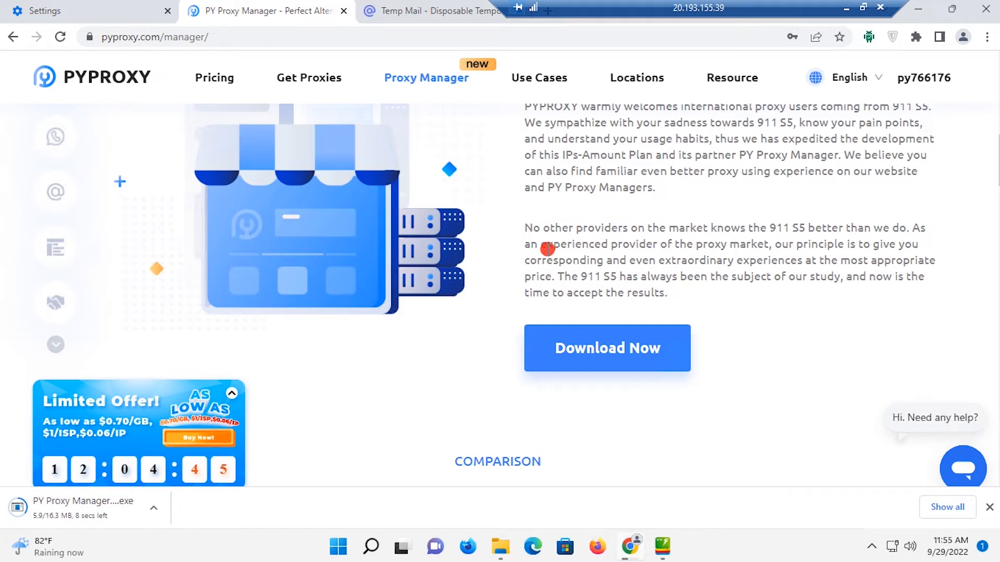
{"action": "scroll", "coordinate": [544, 250], "scroll_direction": "up", "scroll_amount": 8}
{"action": "scroll", "coordinate": [534, 86], "scroll_direction": "up", "scroll_amount": 4}
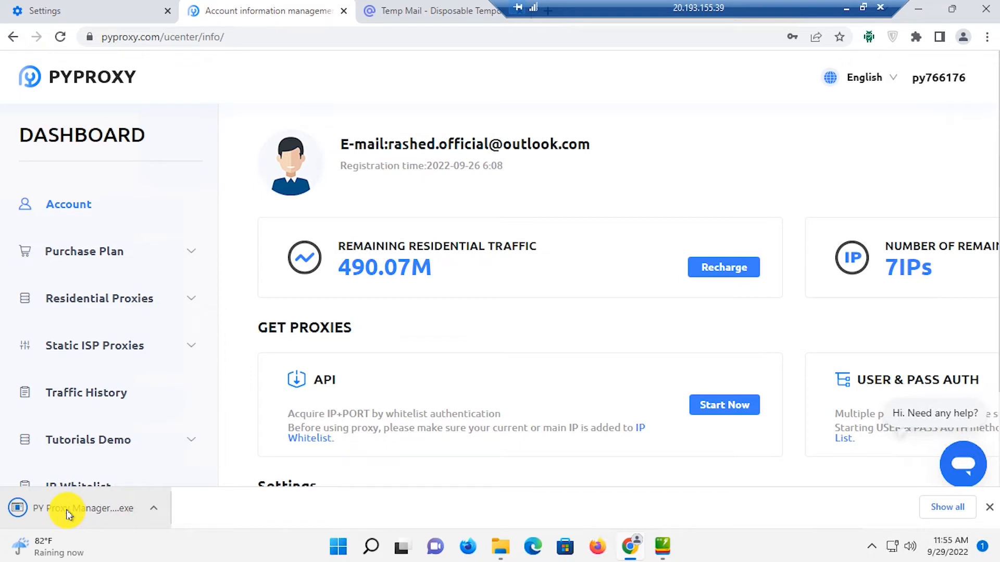
- Install PY S5 Manager into C:\Program Files (x86)\PY S5 Manager and launch it
{"action": "left_click", "coordinate": [66, 513]}
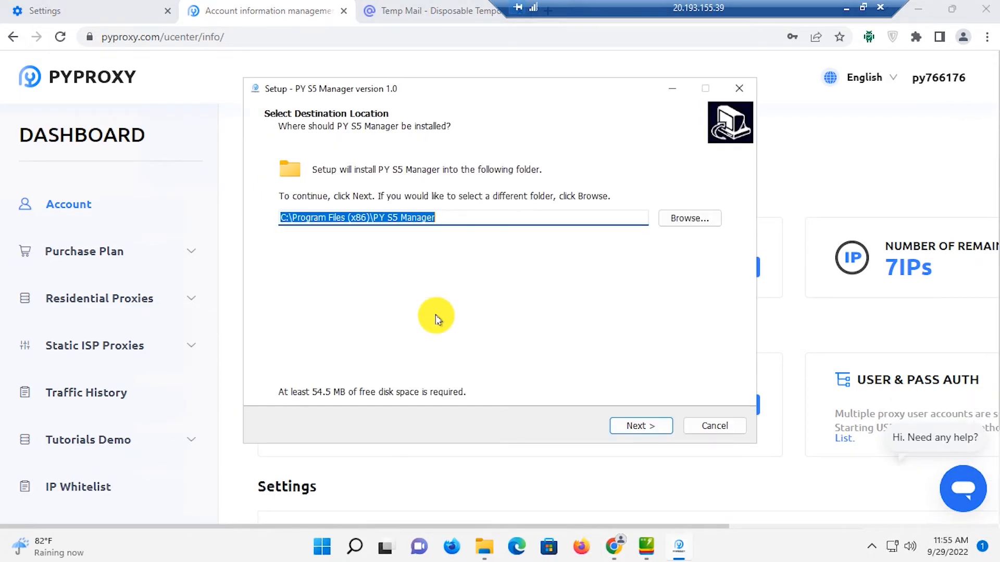
{"action": "left_click", "coordinate": [655, 427]}
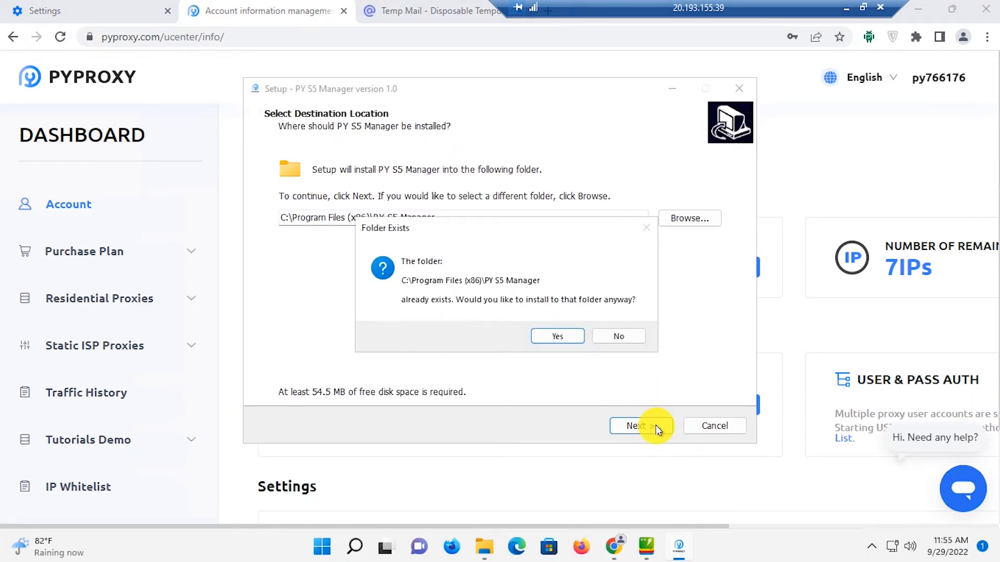
{"action": "left_click", "coordinate": [555, 335]}
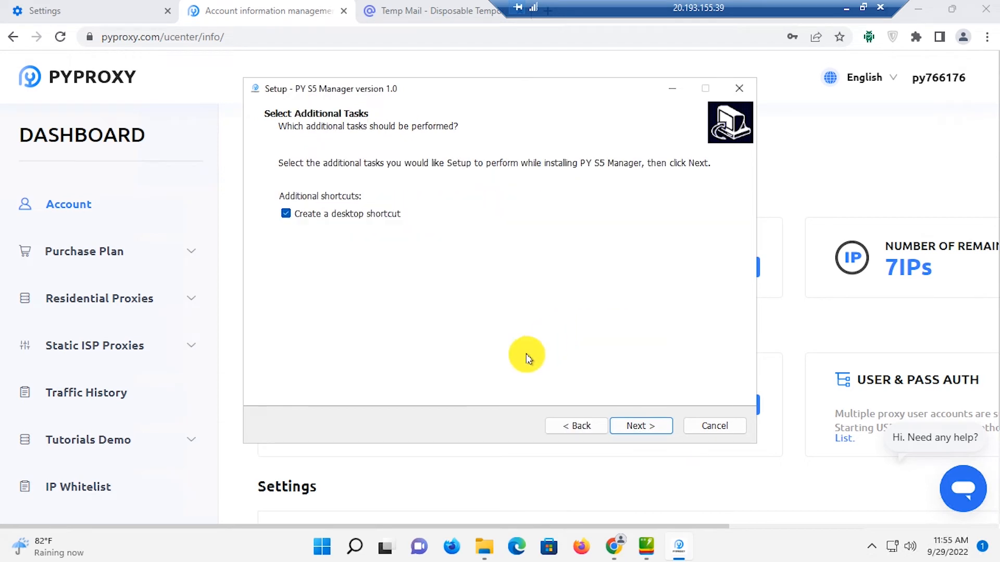
{"action": "left_click", "coordinate": [648, 427]}
{"action": "left_click", "coordinate": [645, 426]}
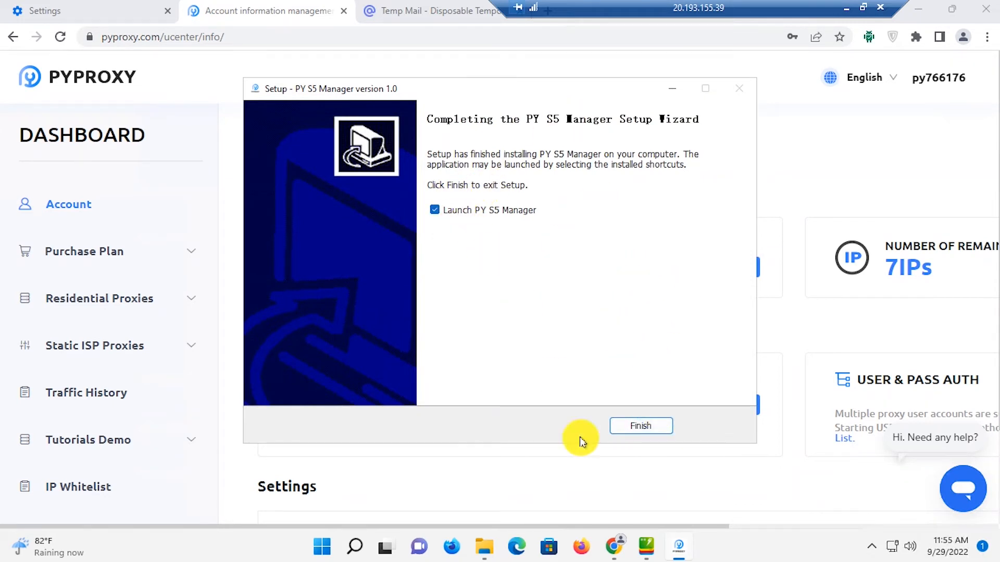
{"action": "left_click", "coordinate": [634, 427]}
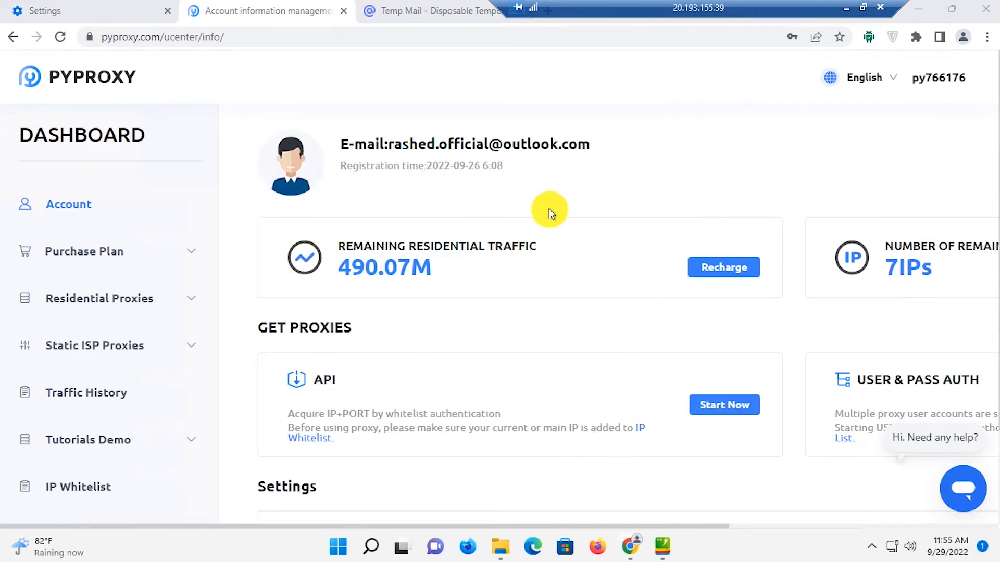
- Log in to the PY S5 Manager client with the account's username and password
{"action": "mouse_move", "coordinate": [508, 44]}
{"action": "left_mouse_down"}
{"action": "mouse_move", "coordinate": [531, 36]}
{"action": "mouse_move", "coordinate": [505, 42]}
{"action": "left_mouse_up"}
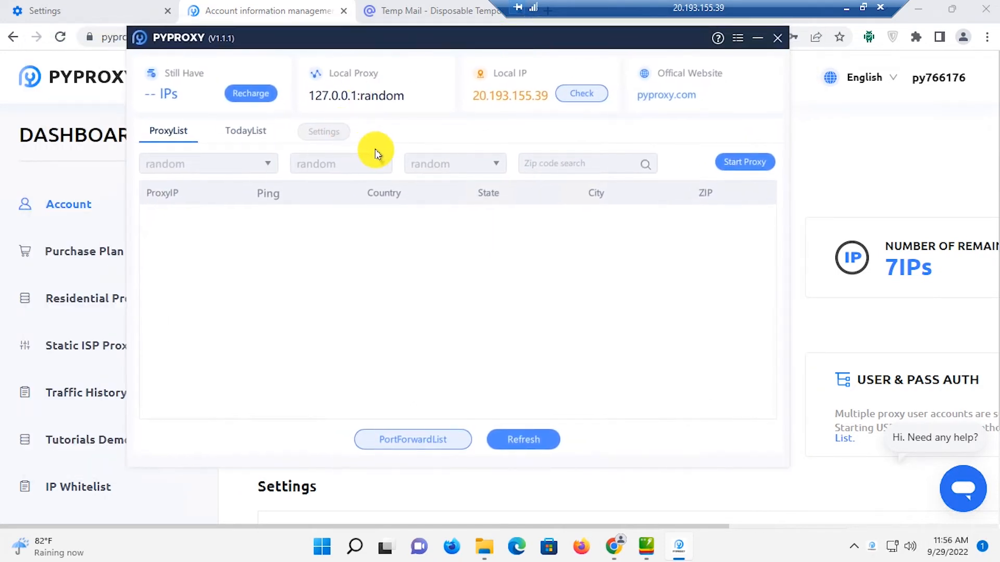
{"action": "left_click_drag", "start_coordinate": [587, 42], "coordinate": [586, 48]}
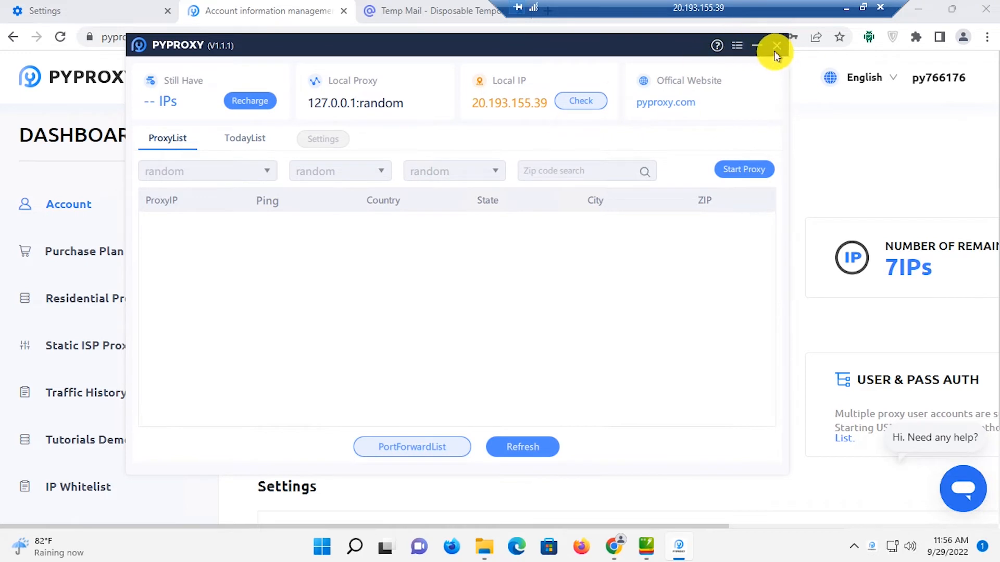
{"action": "left_click", "coordinate": [735, 47]}
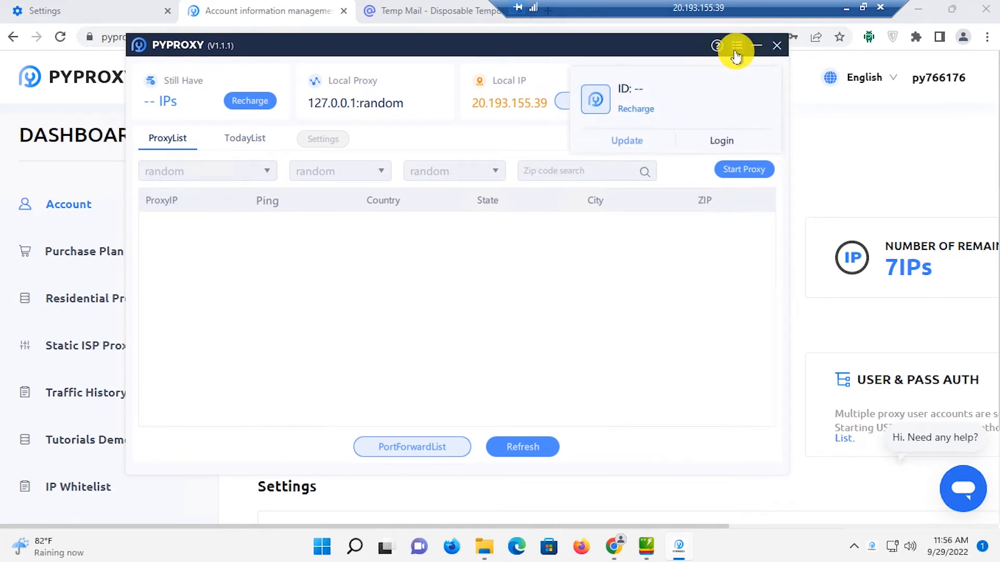
{"action": "left_click", "coordinate": [740, 145]}
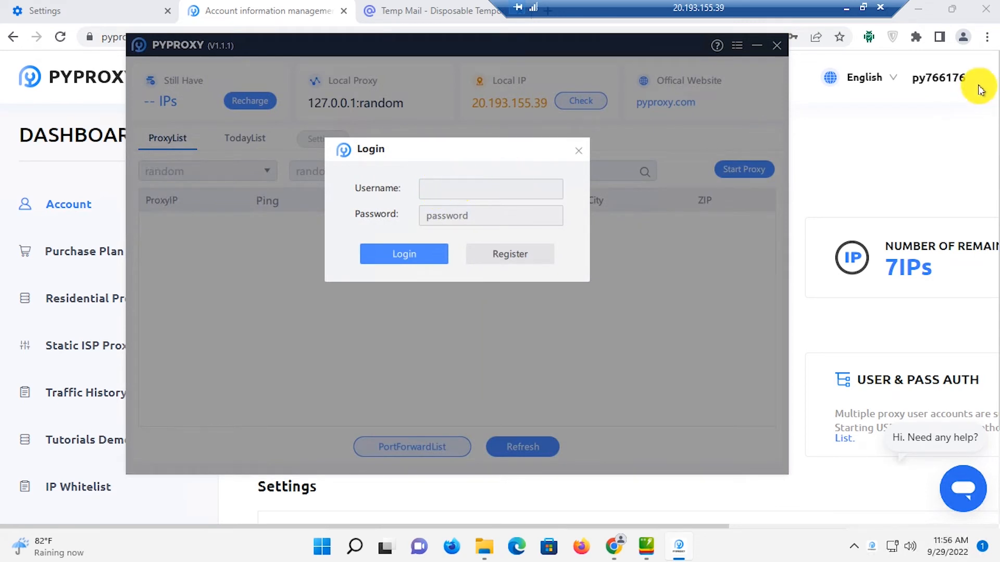
{"action": "double_click", "coordinate": [944, 77]}
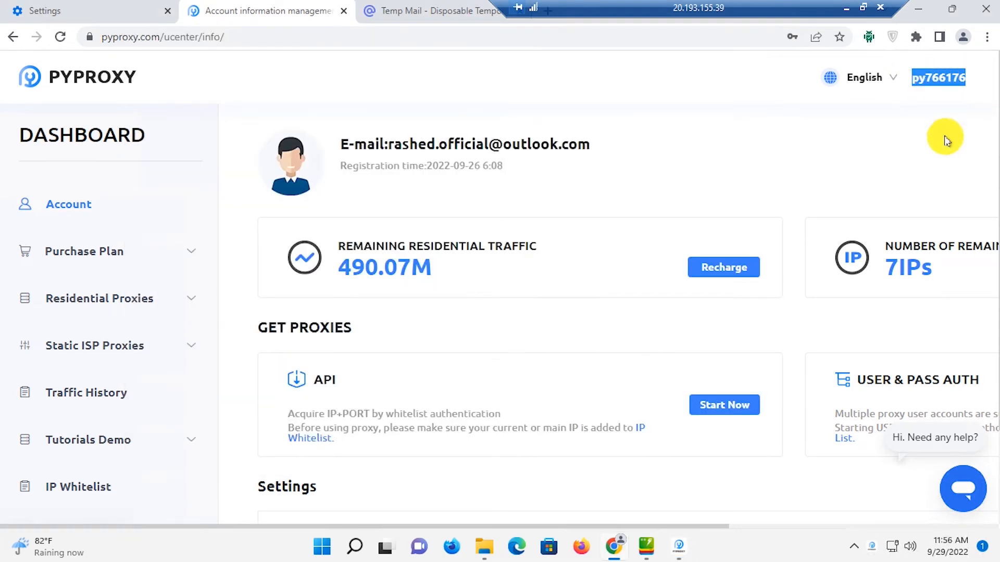
{"action": "left_click", "coordinate": [679, 544]}
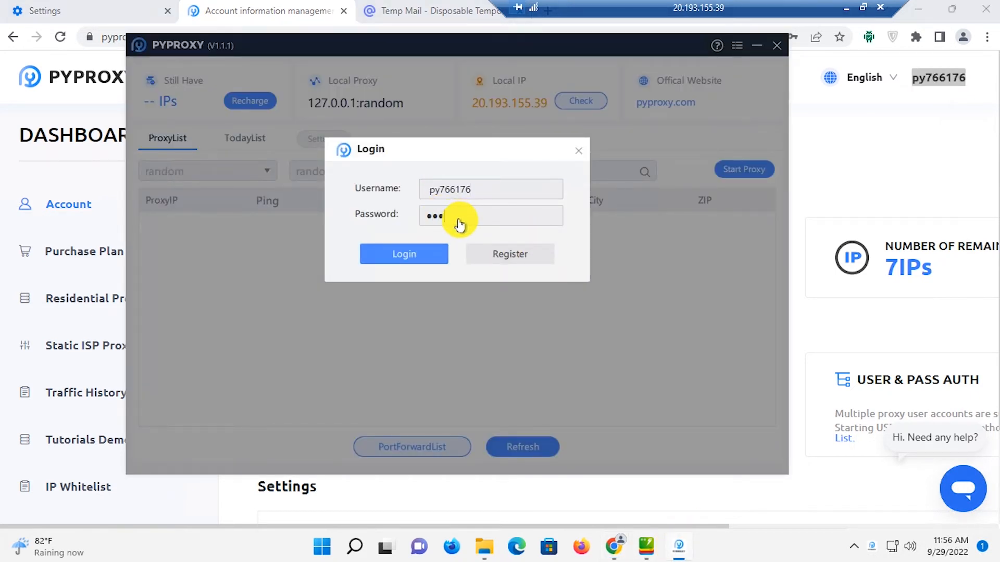
{"action": "type", "text": "••••"}
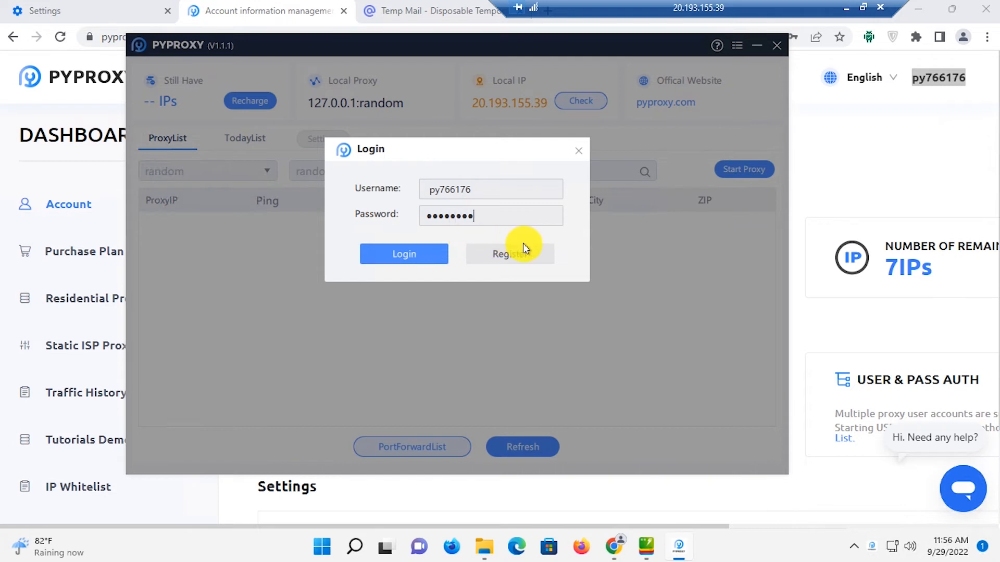
{"action": "left_click", "coordinate": [403, 257]}
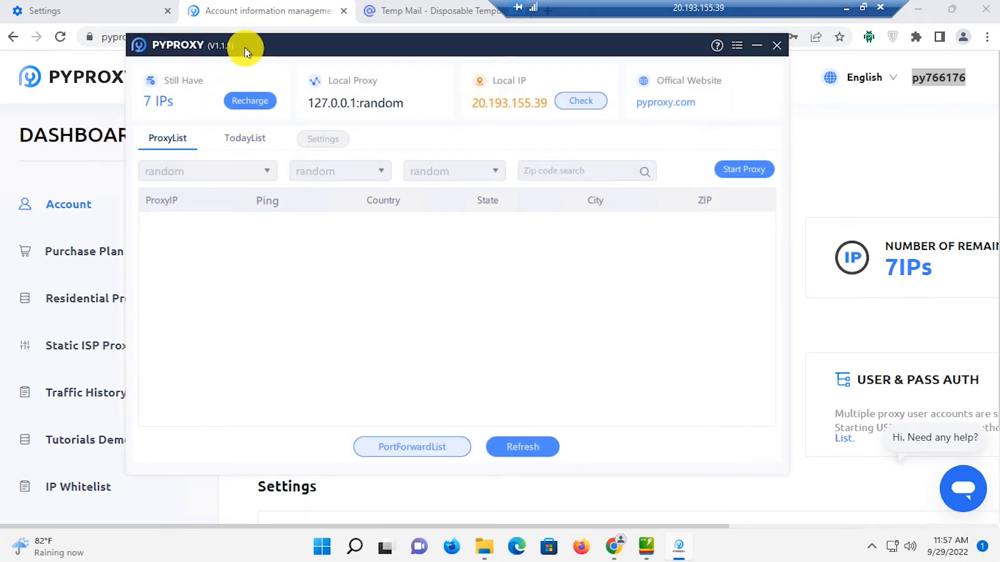
{"action": "left_click_drag", "start_coordinate": [245, 51], "coordinate": [271, 51]}
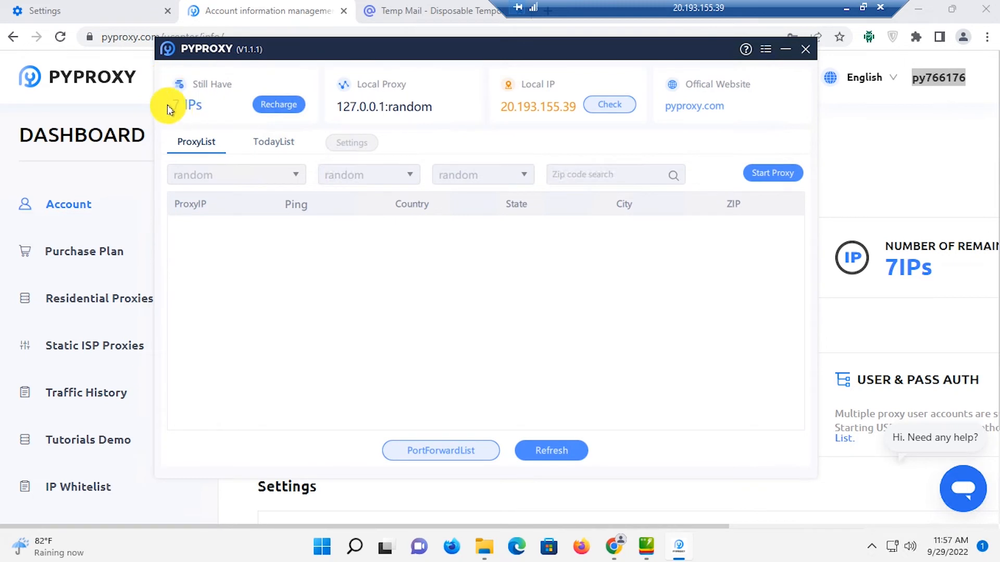
- Browse the running proxy list with IPs from MY, MX, BR, IN and other countries
{"action": "left_click_drag", "start_coordinate": [172, 107], "coordinate": [192, 98]}
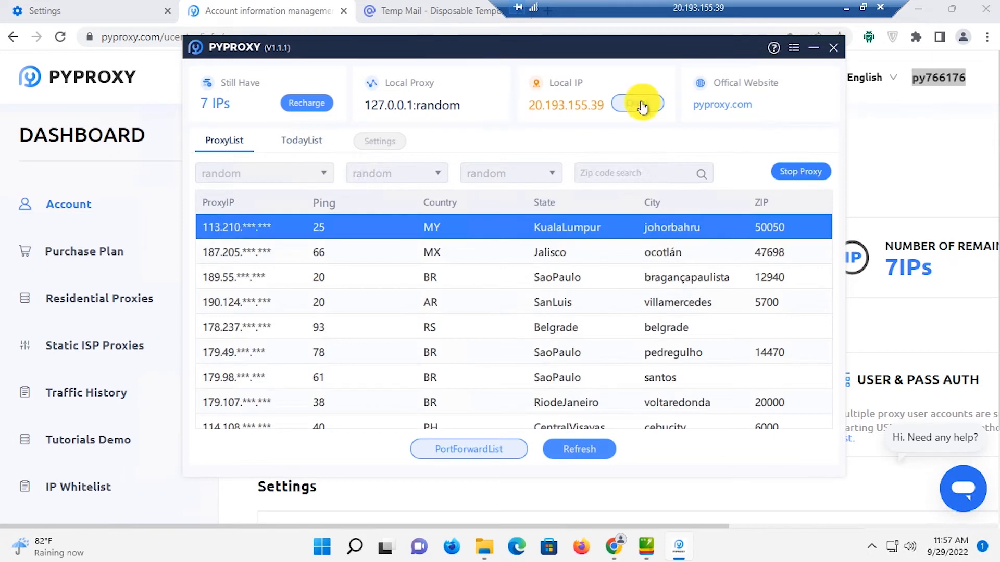
{"action": "left_click", "coordinate": [268, 384]}
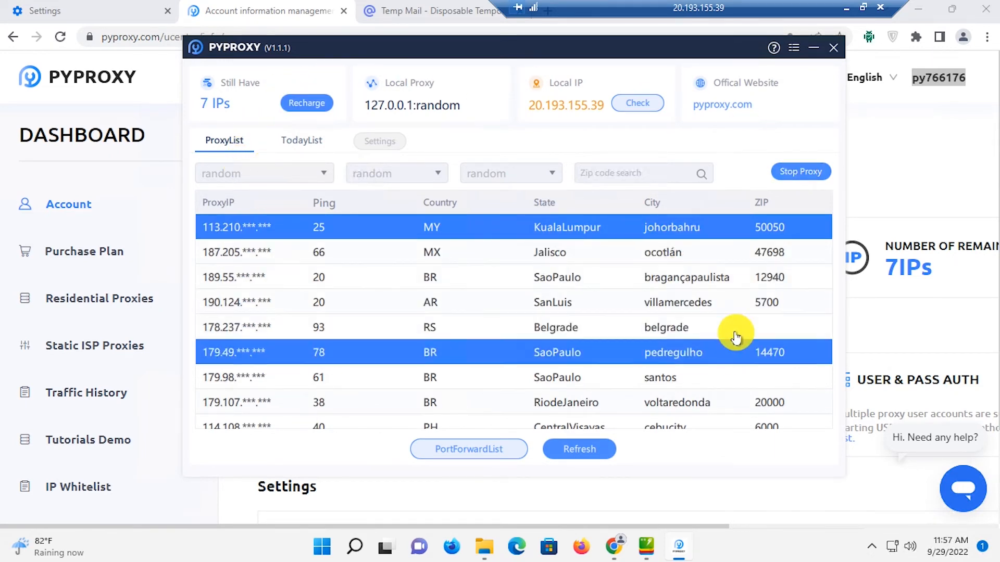
{"action": "scroll", "coordinate": [703, 339], "scroll_direction": "down", "scroll_amount": 5}
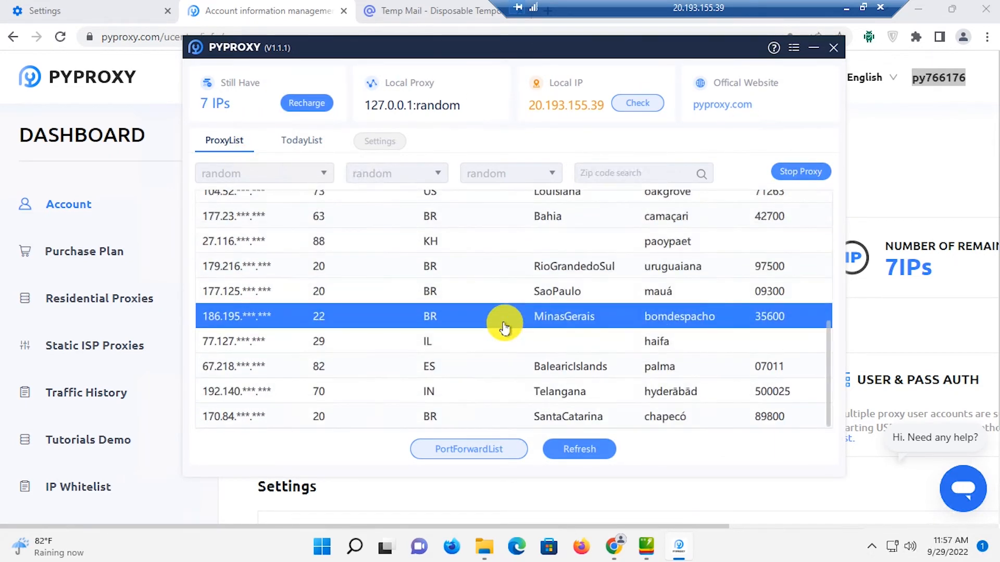
{"action": "scroll", "coordinate": [504, 327], "scroll_direction": "up", "scroll_amount": 6}
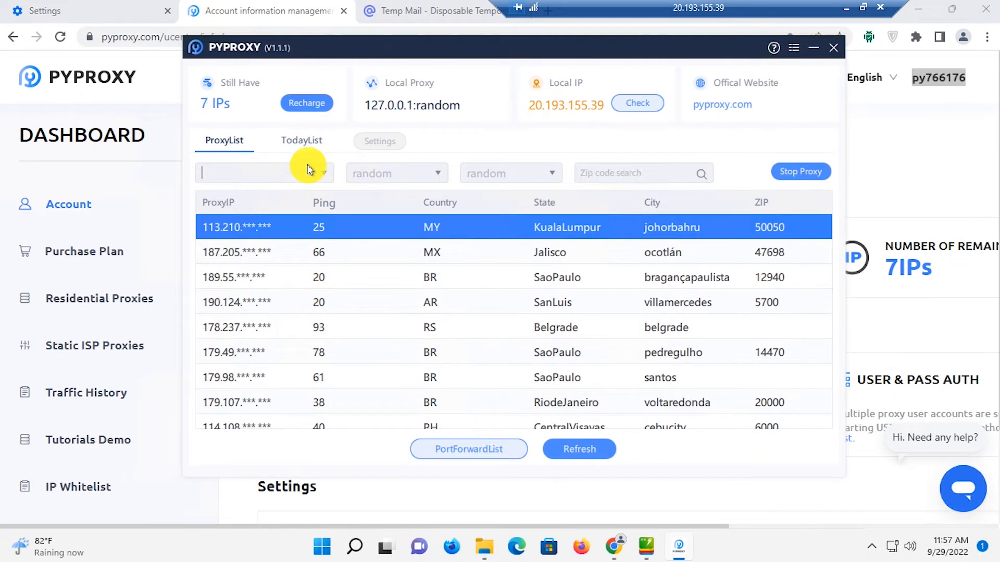
- Filter the proxy list to country US and state California, then refresh it
{"action": "type", "text": "us"}
{"action": "left_click", "coordinate": [237, 206]}
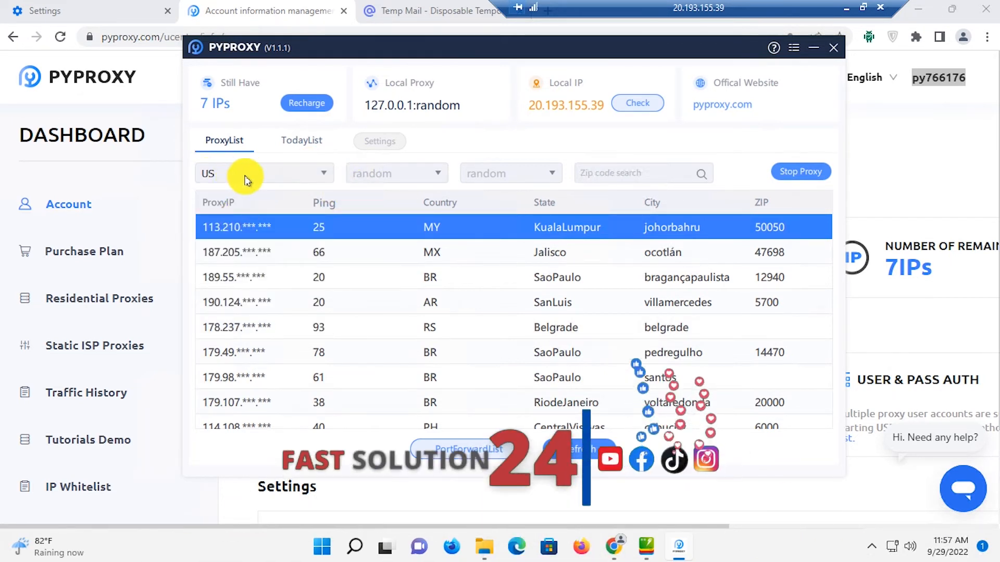
{"action": "left_click", "coordinate": [407, 178]}
{"action": "type", "text": "cali"}
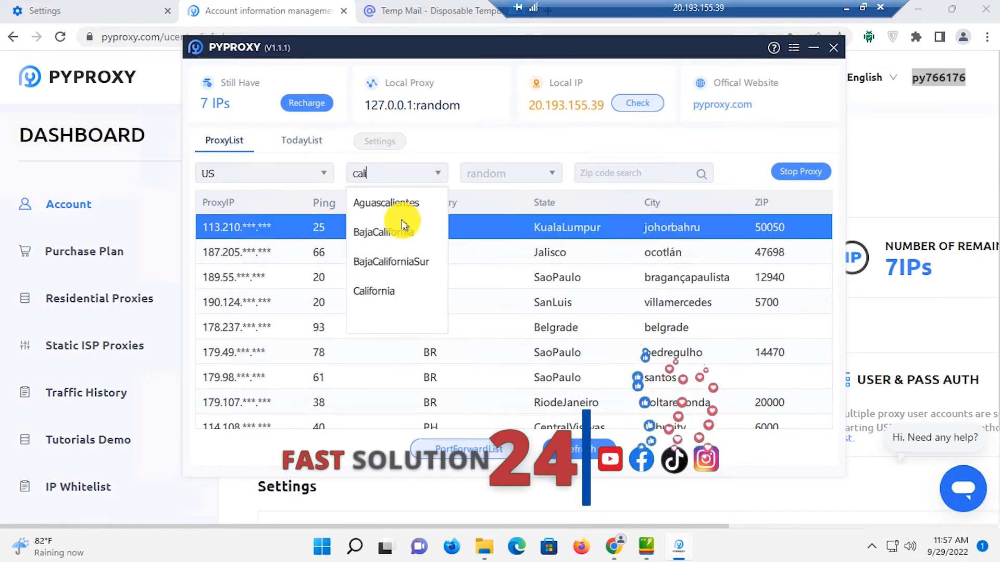
{"action": "left_click", "coordinate": [359, 298]}
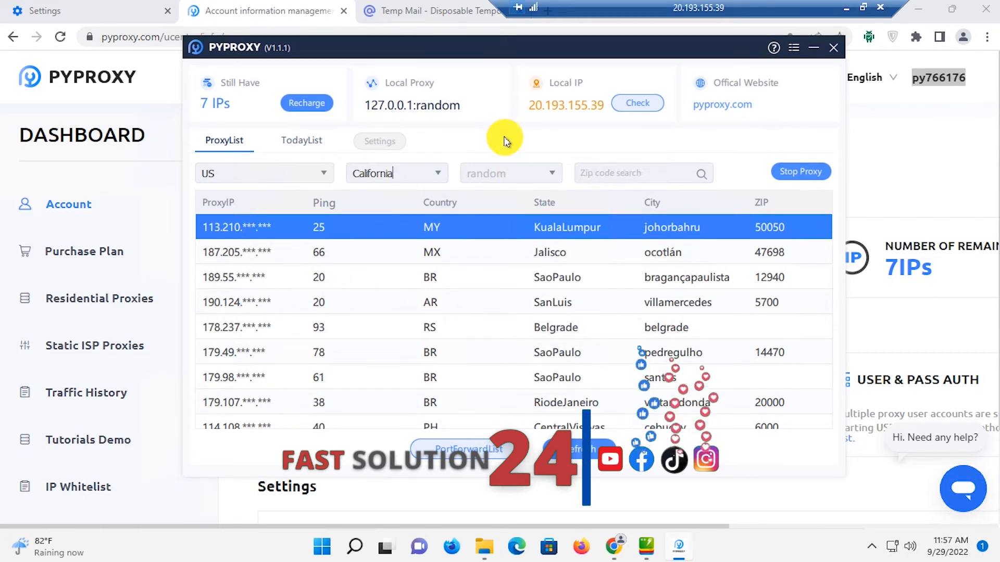
{"action": "left_click", "coordinate": [581, 458]}
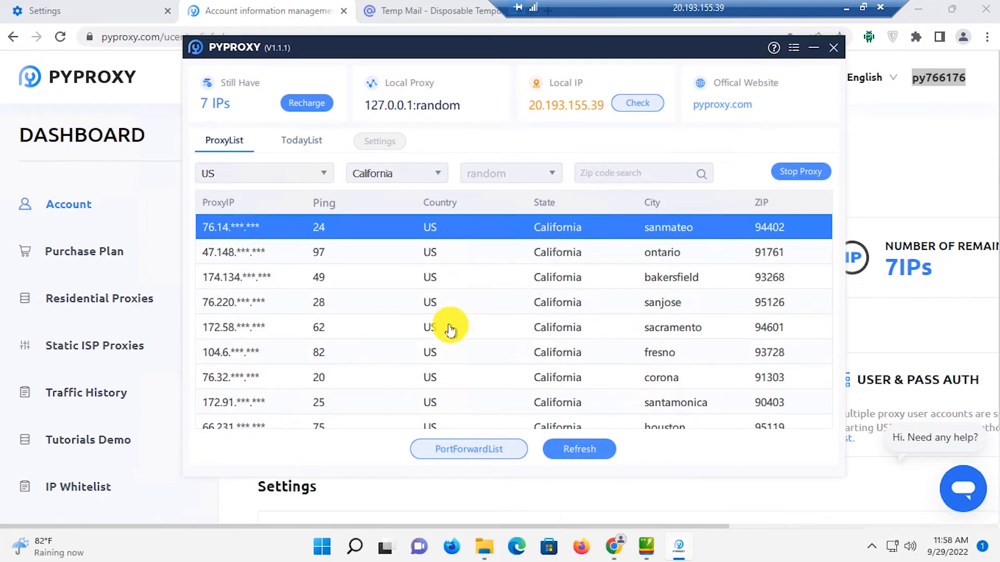
{"action": "scroll", "coordinate": [564, 349], "scroll_direction": "down", "scroll_amount": 4}
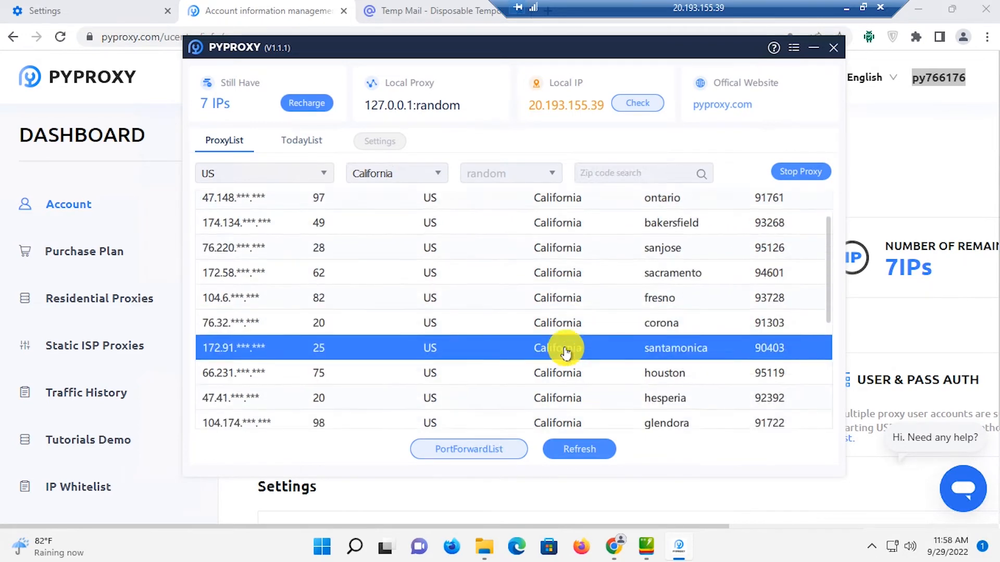
{"action": "scroll", "coordinate": [521, 312], "scroll_direction": "down", "scroll_amount": 3}
{"action": "scroll", "coordinate": [479, 374], "scroll_direction": "up", "scroll_amount": 3}
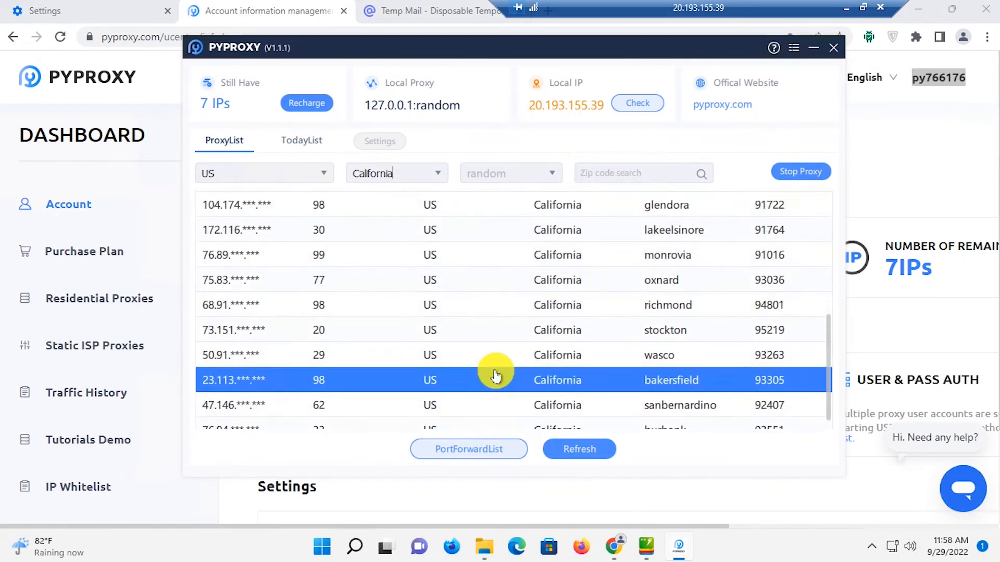
{"action": "scroll", "coordinate": [502, 371], "scroll_direction": "down", "scroll_amount": 3}
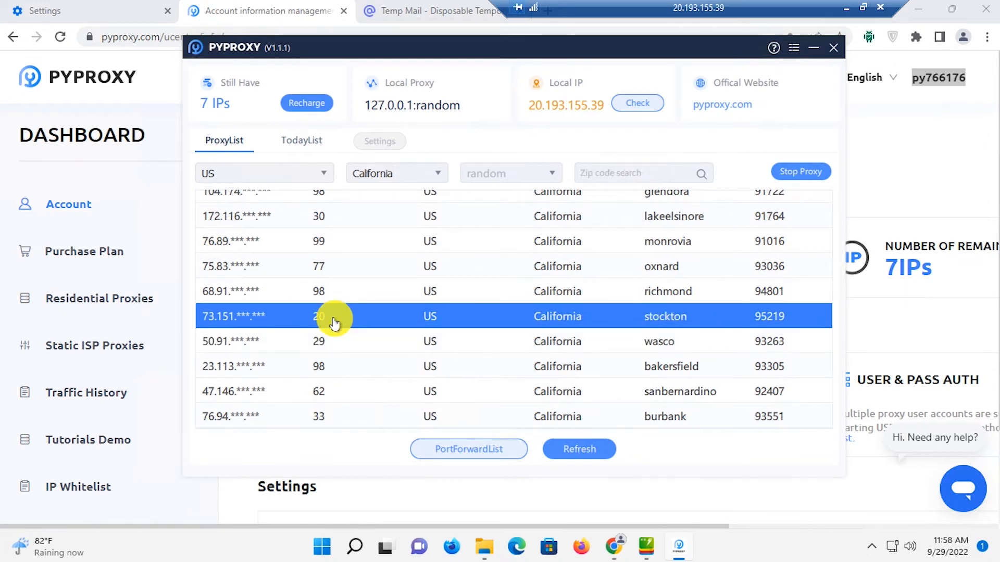
- Connect the stockton proxy and confirm 127.0.0.1:40000 forwards to 73.151.219.119
{"action": "right_click", "coordinate": [307, 320]}
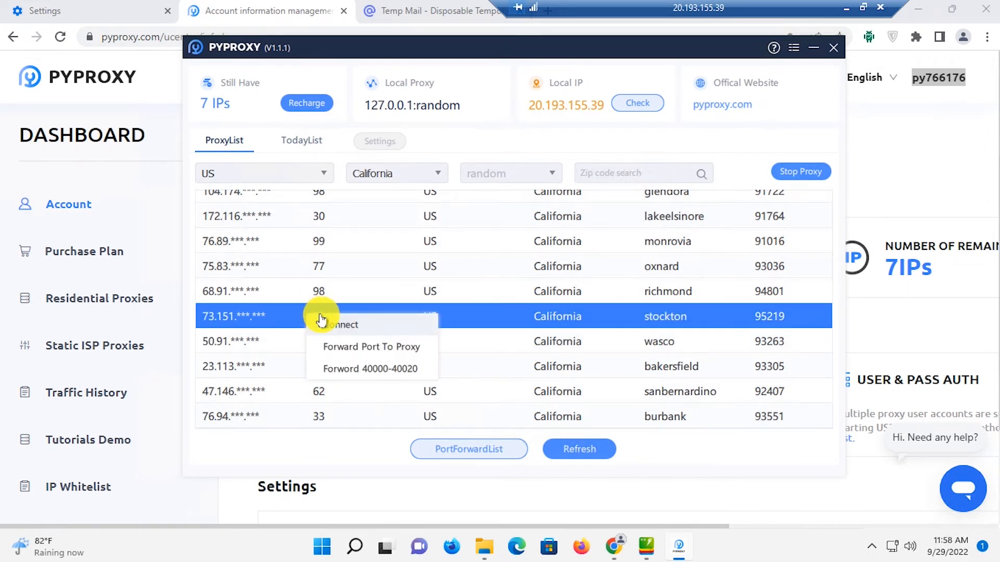
{"action": "left_click", "coordinate": [352, 325]}
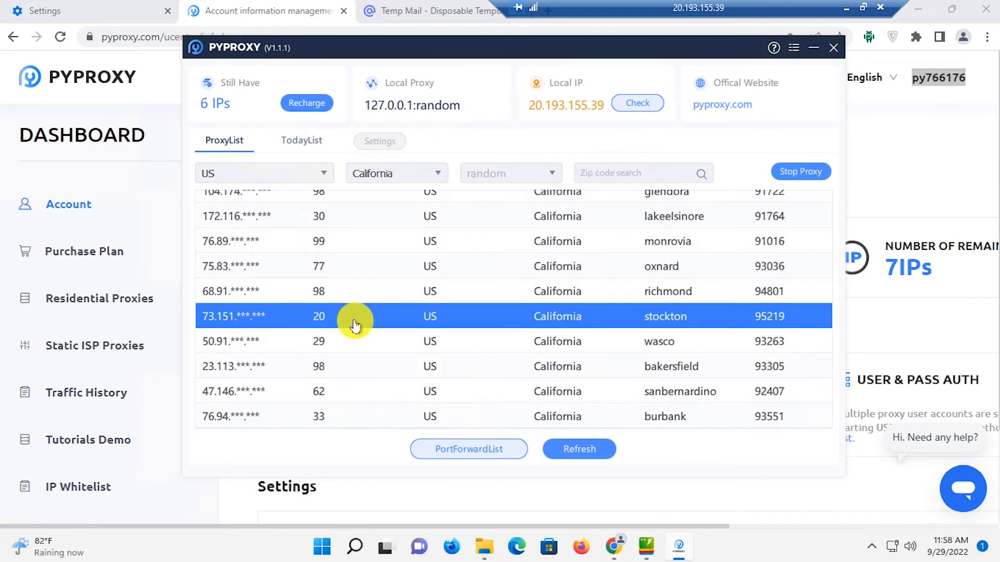
{"action": "left_click", "coordinate": [295, 146]}
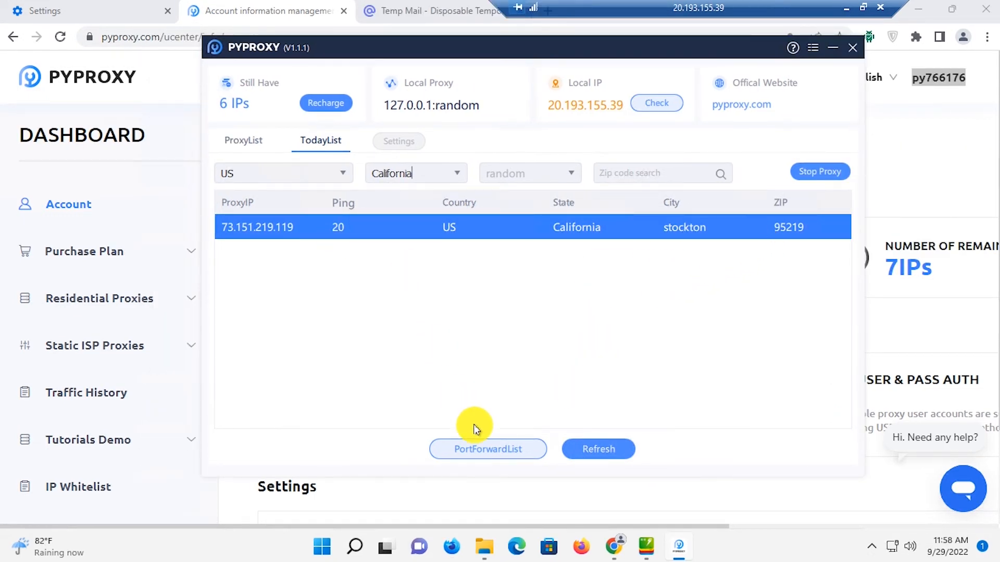
{"action": "left_click", "coordinate": [474, 453]}
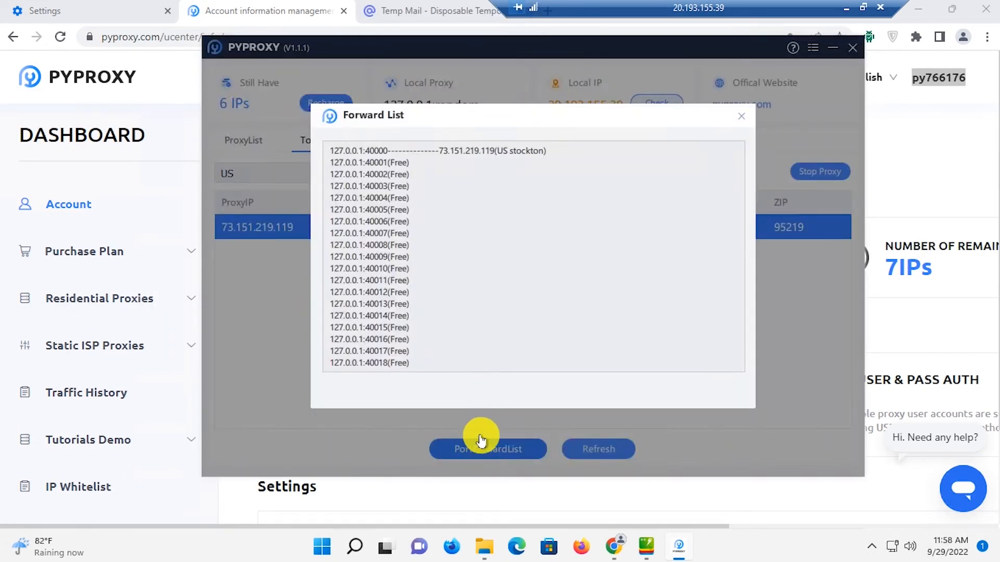
{"action": "left_click", "coordinate": [330, 147]}
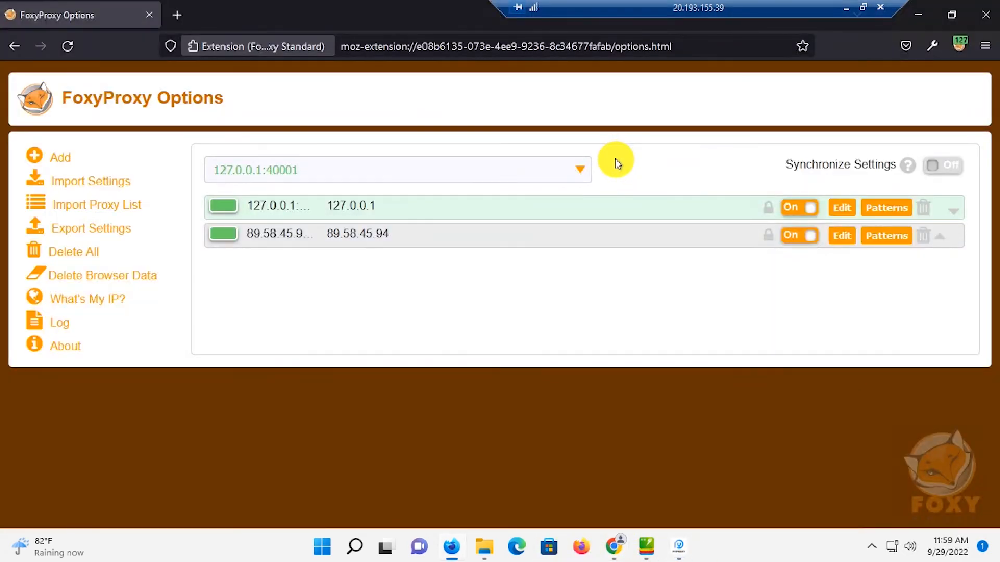
- Change FoxyProxy's 127.0.0.1 SOCKS5 entry port from 40001 to 40000 and save
{"action": "left_click", "coordinate": [844, 208]}
{"action": "left_click", "coordinate": [625, 296]}
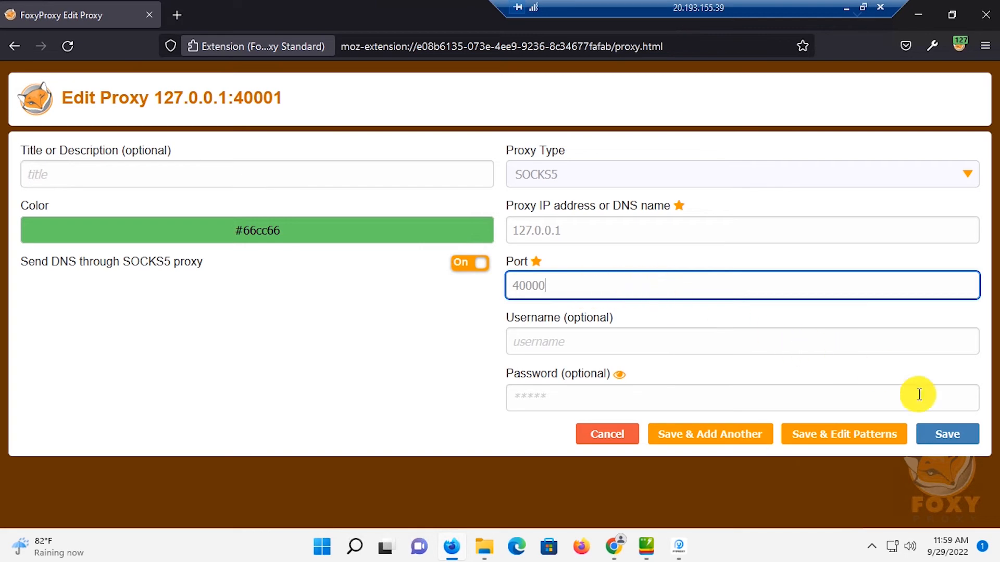
{"action": "left_click", "coordinate": [951, 437]}
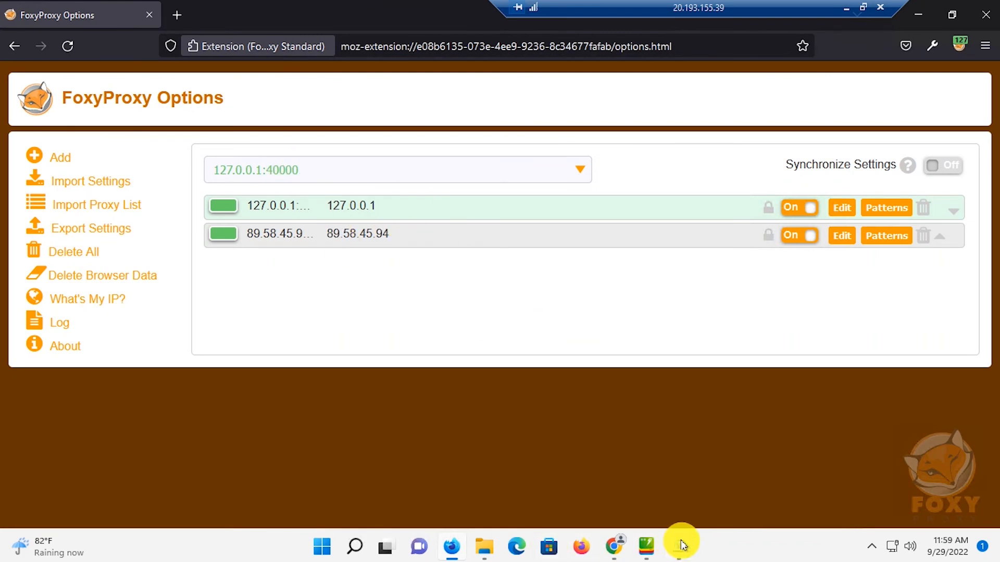
- Load Whoer.net in a new Firefox tab from its shortcut tile
{"action": "left_click", "coordinate": [682, 545]}
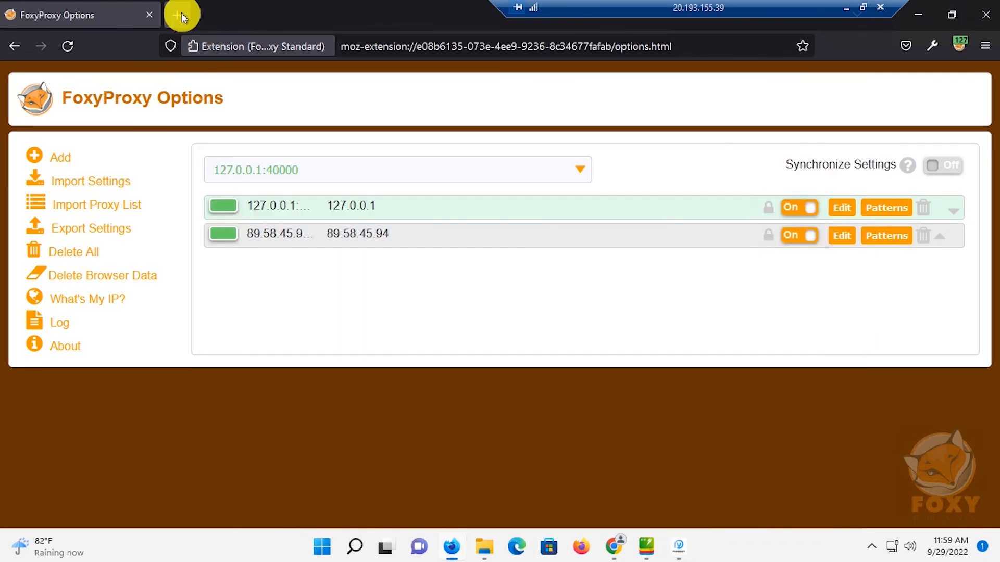
{"action": "left_click", "coordinate": [182, 17]}
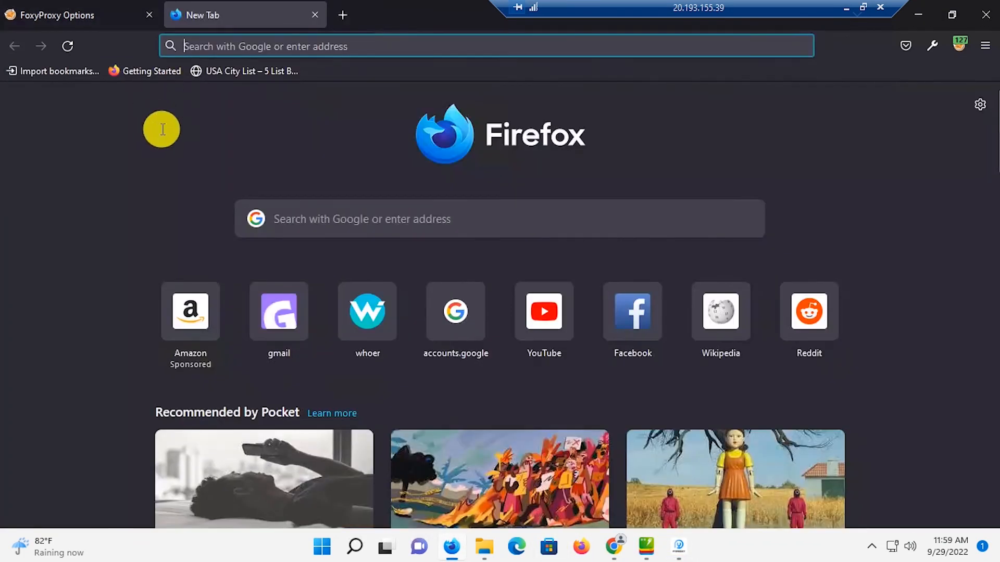
{"action": "left_click", "coordinate": [364, 306]}
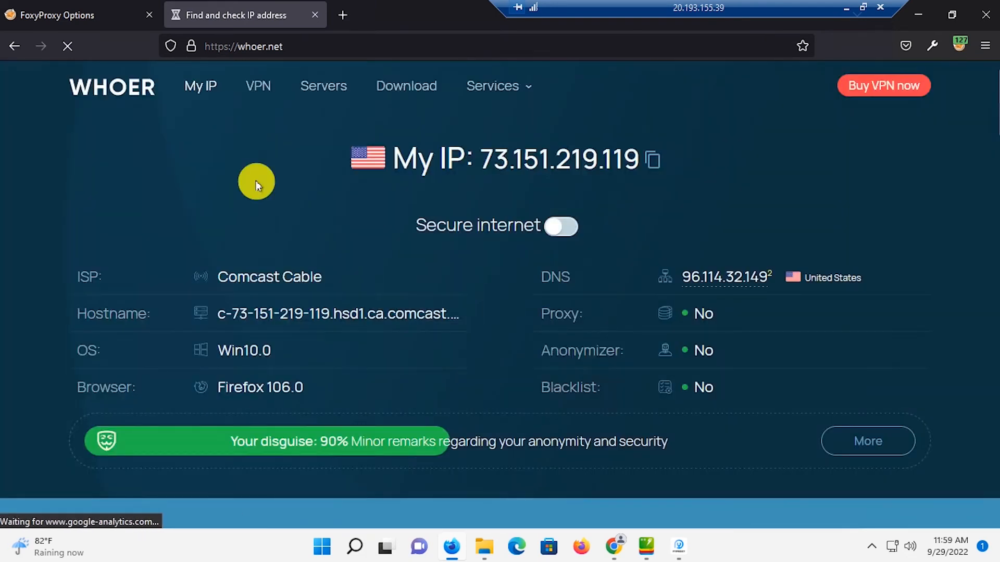
{"action": "left_click_drag", "start_coordinate": [230, 280], "coordinate": [380, 282]}
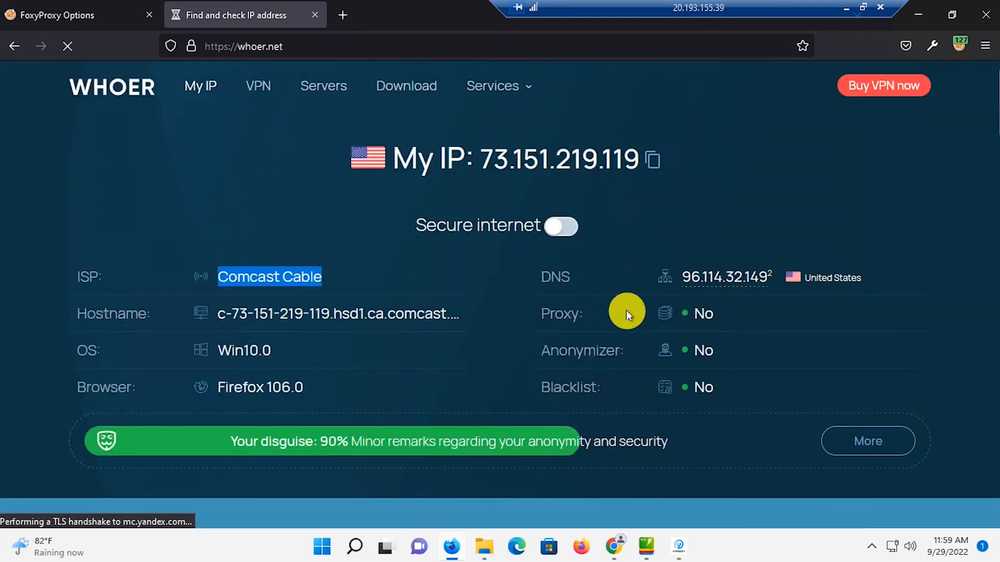
{"action": "scroll", "coordinate": [622, 313], "scroll_direction": "down", "scroll_amount": 10}
{"action": "scroll", "coordinate": [620, 315], "scroll_direction": "down", "scroll_amount": 10}
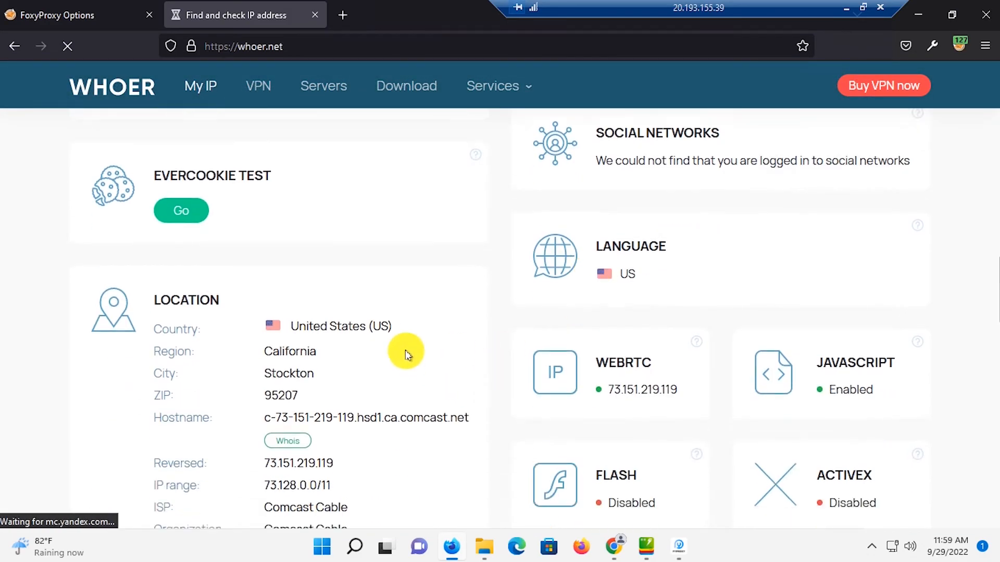
{"action": "double_click", "coordinate": [273, 248]}
{"action": "scroll", "coordinate": [364, 260], "scroll_direction": "up", "scroll_amount": 20}
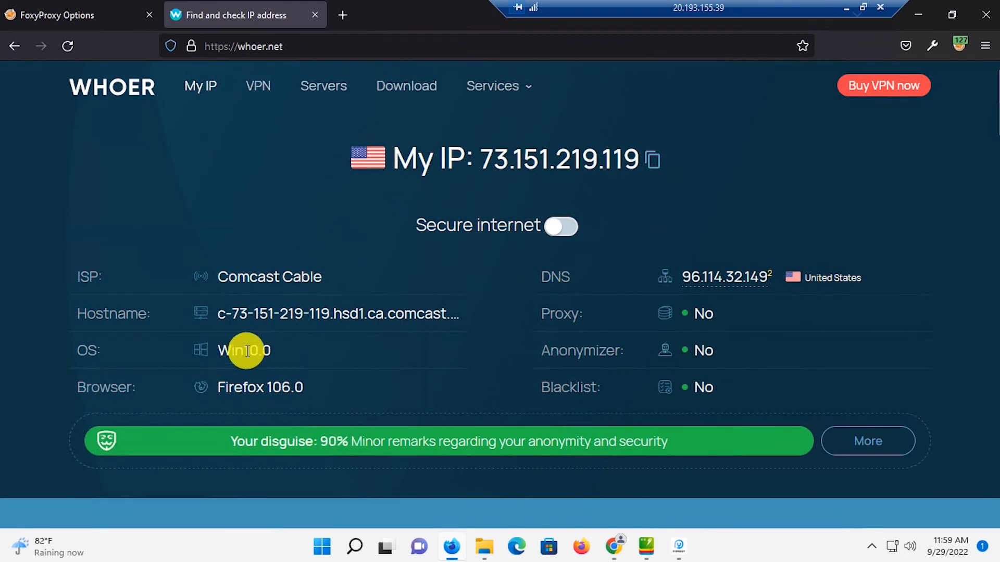
{"action": "left_click_drag", "start_coordinate": [679, 276], "coordinate": [761, 278]}
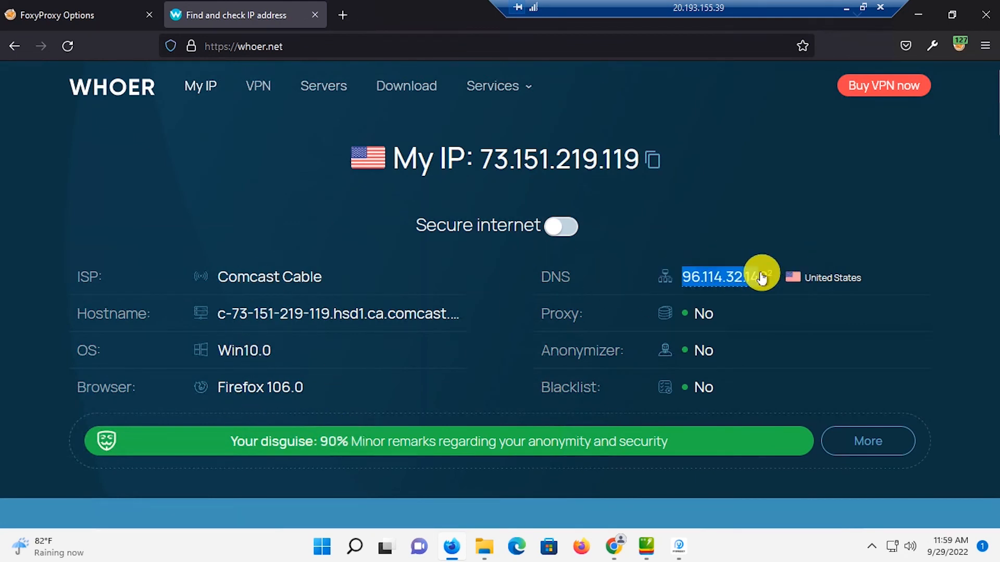
- Close the forwarded ports list, choose the monrovia California proxy in PYPROXY's ProxyList, then return to Whoer.net
{"action": "left_click", "coordinate": [679, 548]}
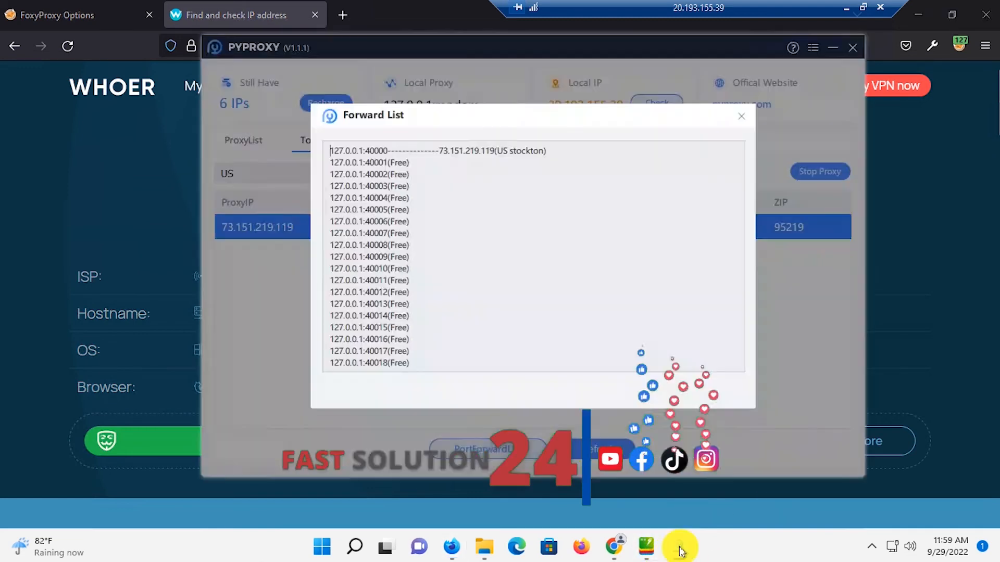
{"action": "left_click", "coordinate": [741, 116]}
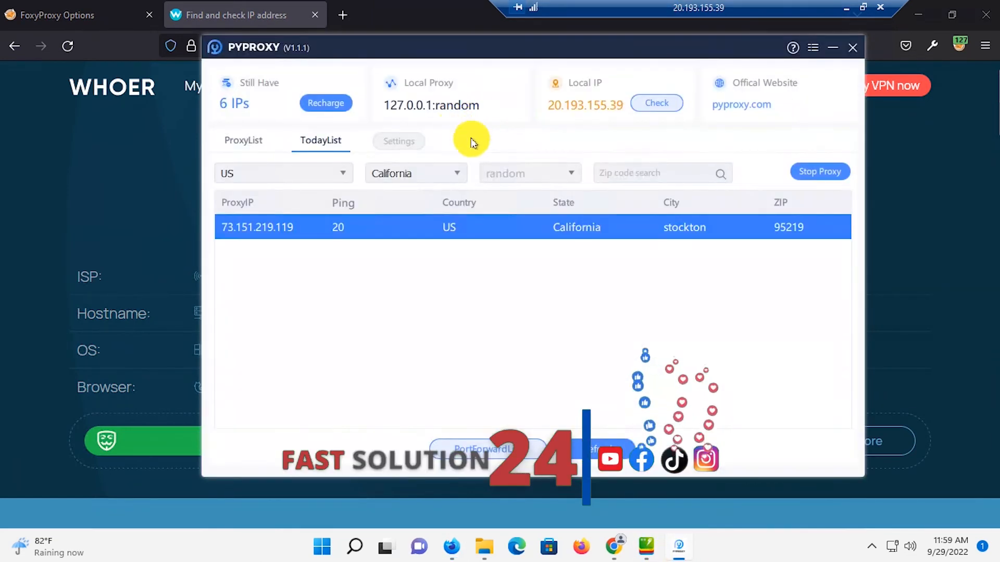
{"action": "left_click", "coordinate": [262, 147]}
{"action": "left_click", "coordinate": [744, 308]}
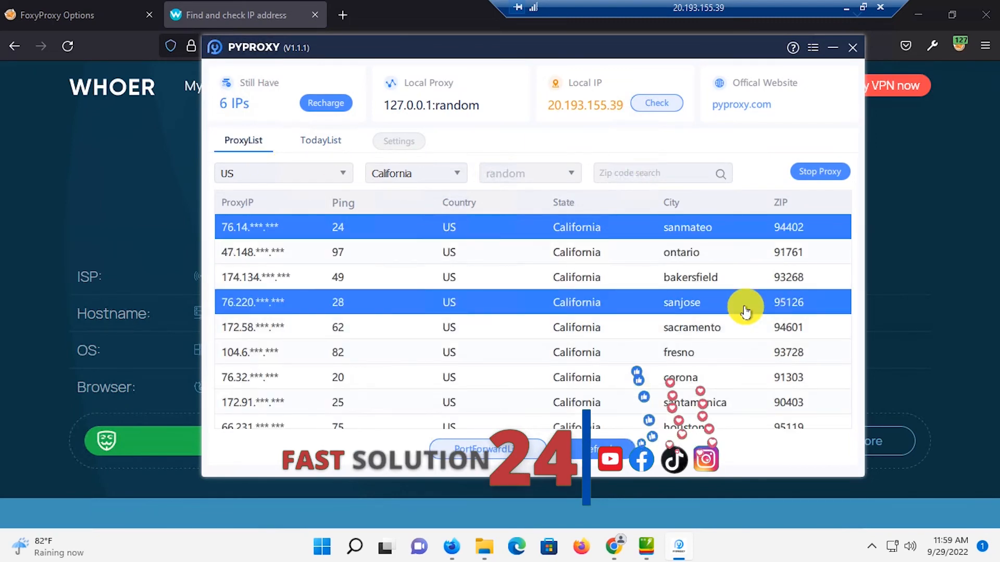
{"action": "scroll", "coordinate": [744, 311], "scroll_direction": "down", "scroll_amount": 5}
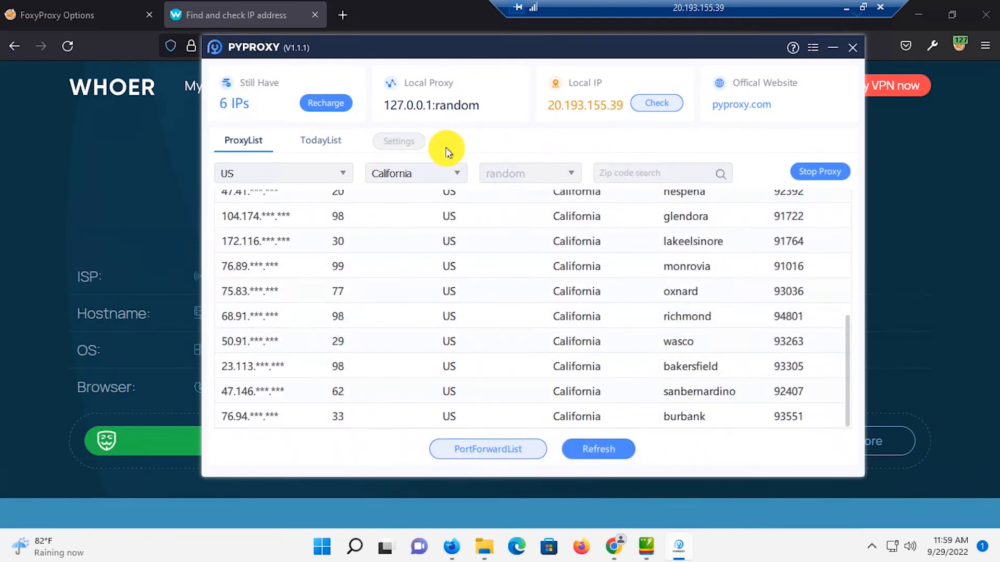
{"action": "left_click", "coordinate": [713, 286]}
{"action": "left_click", "coordinate": [717, 272]}
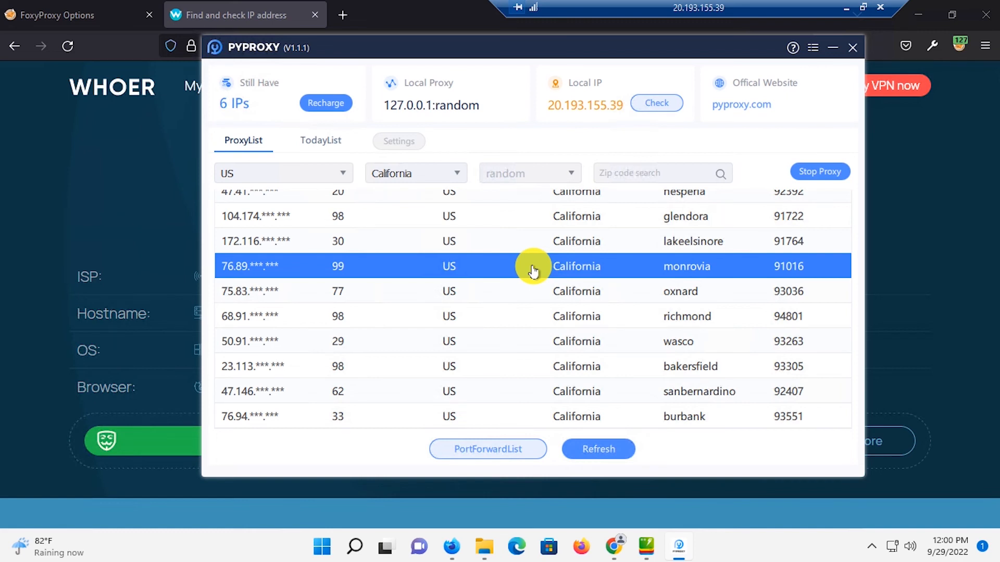
{"action": "left_click", "coordinate": [410, 17]}
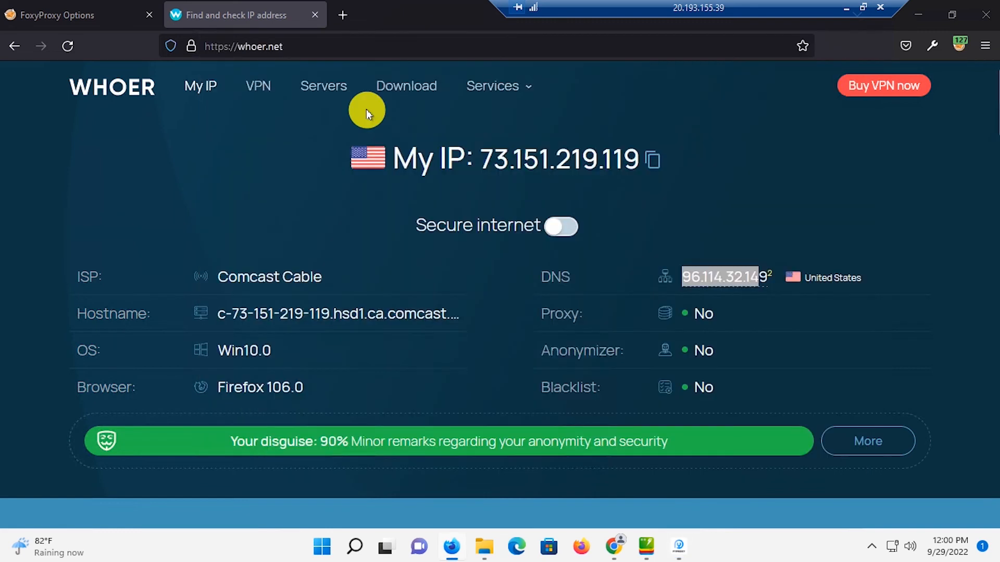
- Highlight the Comcast Cable ISP on Whoer.net, then view PYPROXY's TodayList of used proxies
{"action": "left_click_drag", "start_coordinate": [230, 281], "coordinate": [417, 275]}
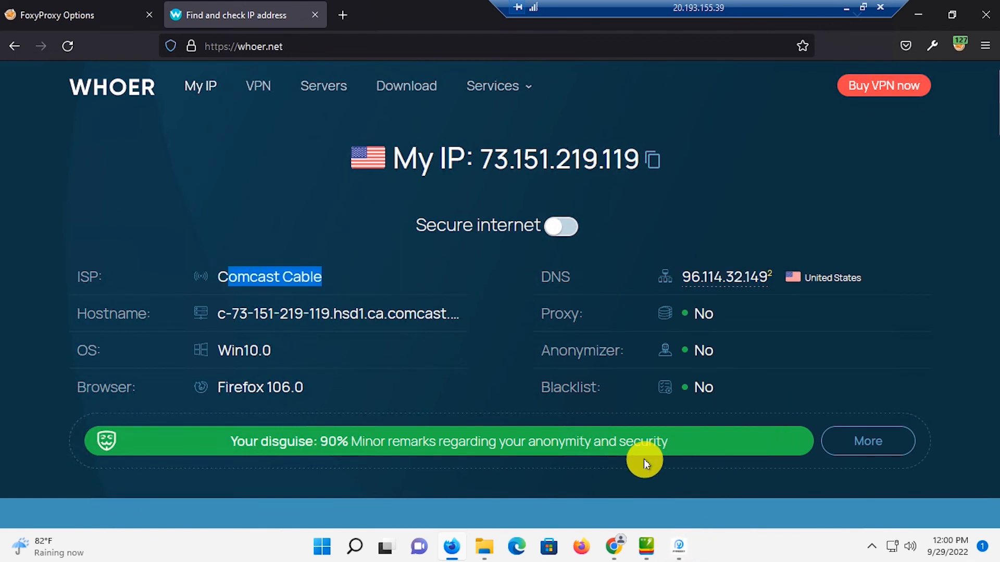
{"action": "scroll", "coordinate": [615, 327], "scroll_direction": "down", "scroll_amount": 1}
{"action": "scroll", "coordinate": [615, 330], "scroll_direction": "down", "scroll_amount": 10}
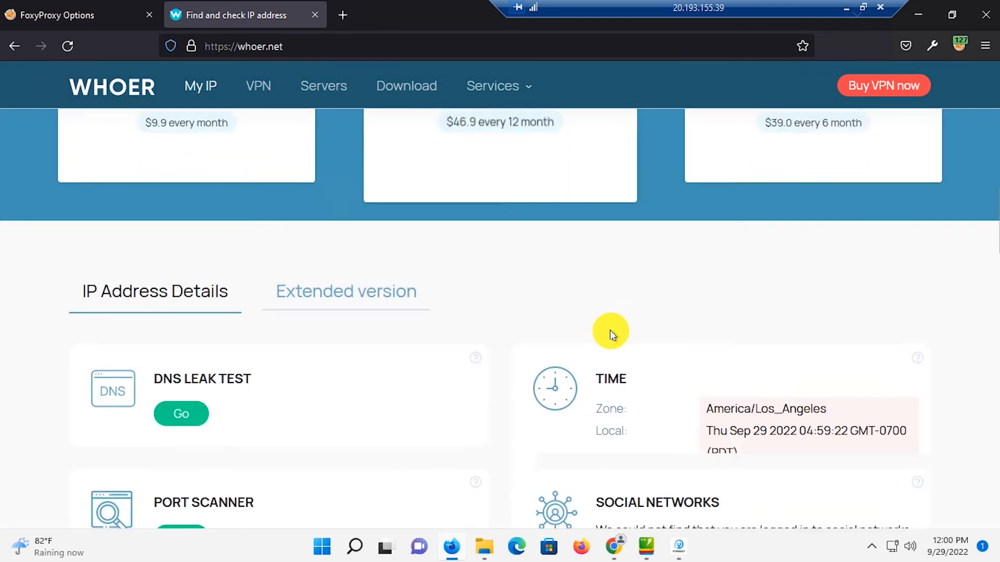
{"action": "left_click", "coordinate": [671, 554]}
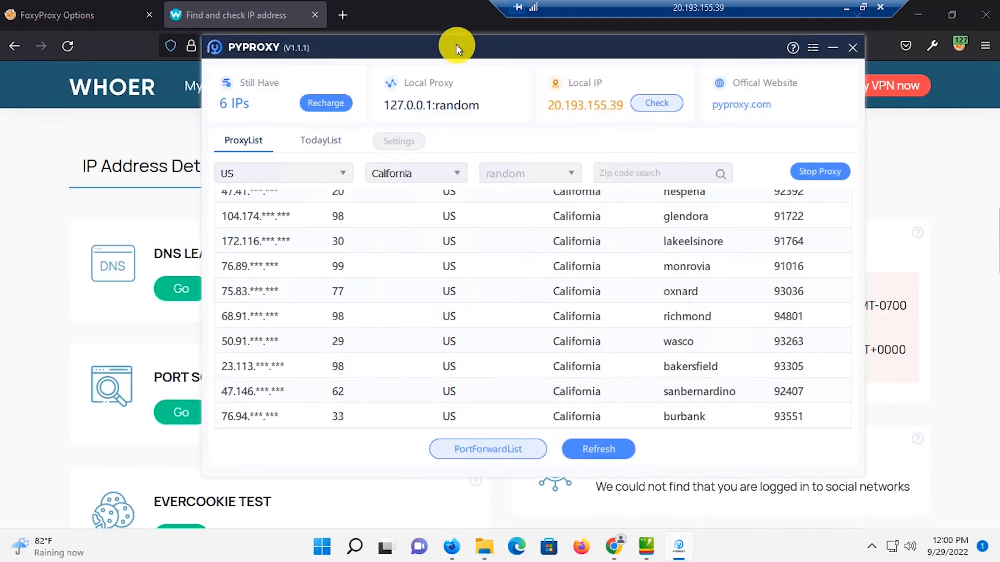
{"action": "left_click", "coordinate": [334, 140]}
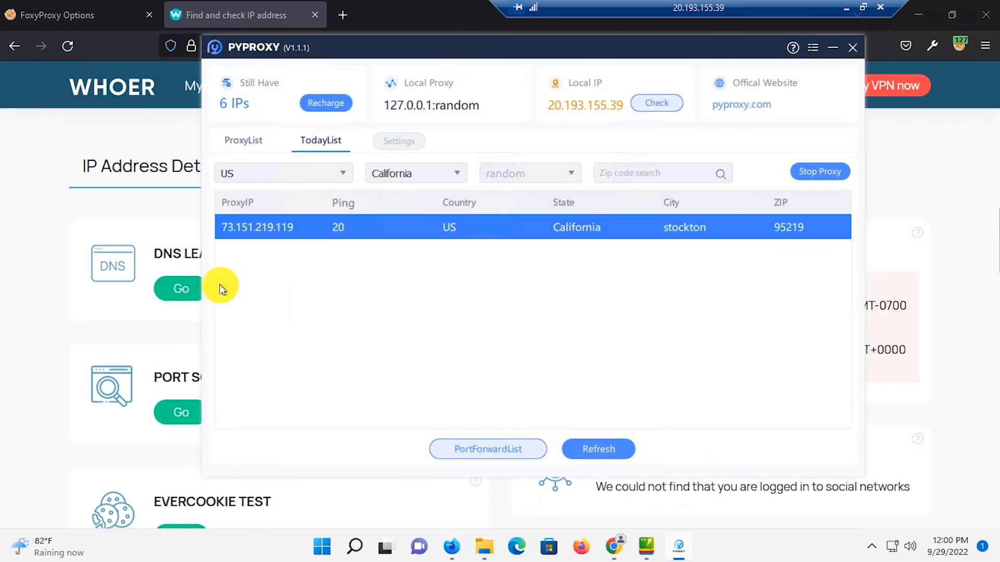
{"action": "left_click", "coordinate": [22, 245]}
{"action": "scroll", "coordinate": [250, 196], "scroll_direction": "up", "scroll_amount": 10}
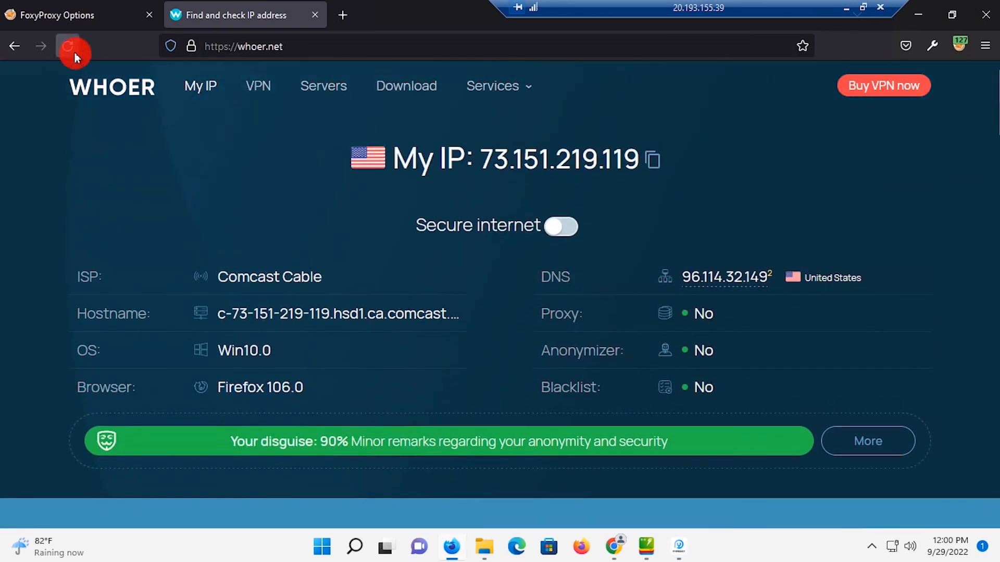
{"action": "left_click", "coordinate": [67, 45]}
{"action": "key", "text": "ctrl+t"}
{"action": "type", "text": "dsfg"}
{"action": "key", "text": "BackSpace"}
{"action": "left_click", "coordinate": [229, 9]}
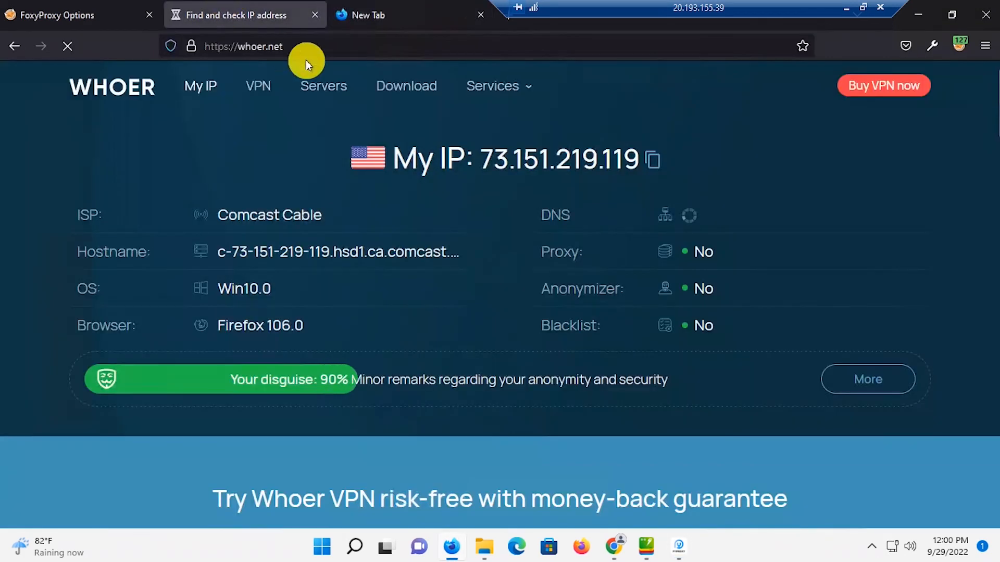
{"action": "left_click", "coordinate": [382, 21]}
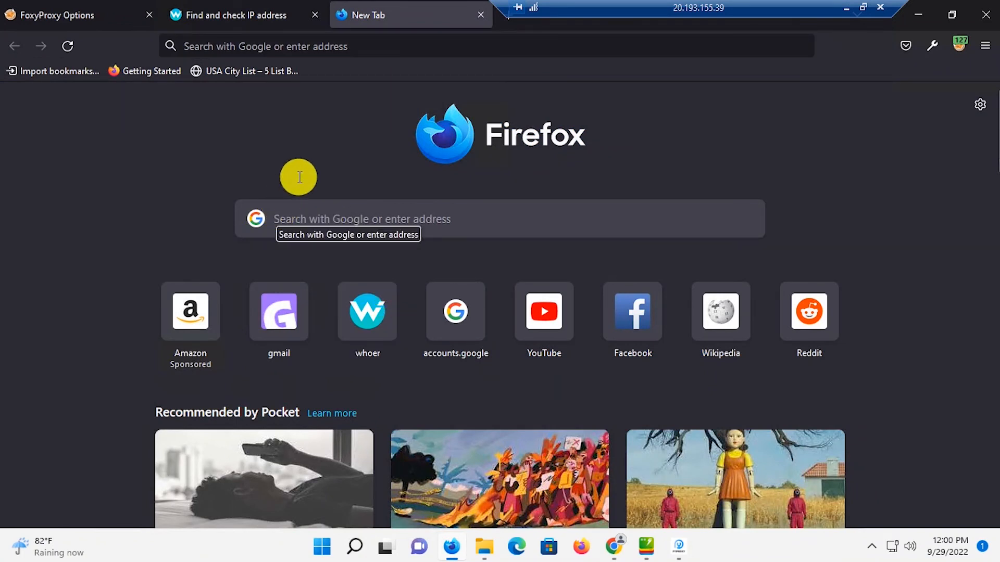
- Bring PYPROXY forward showing the full US California proxy list with 6 IPs remaining
{"action": "left_click_drag", "start_coordinate": [497, 4], "coordinate": [735, 2]}
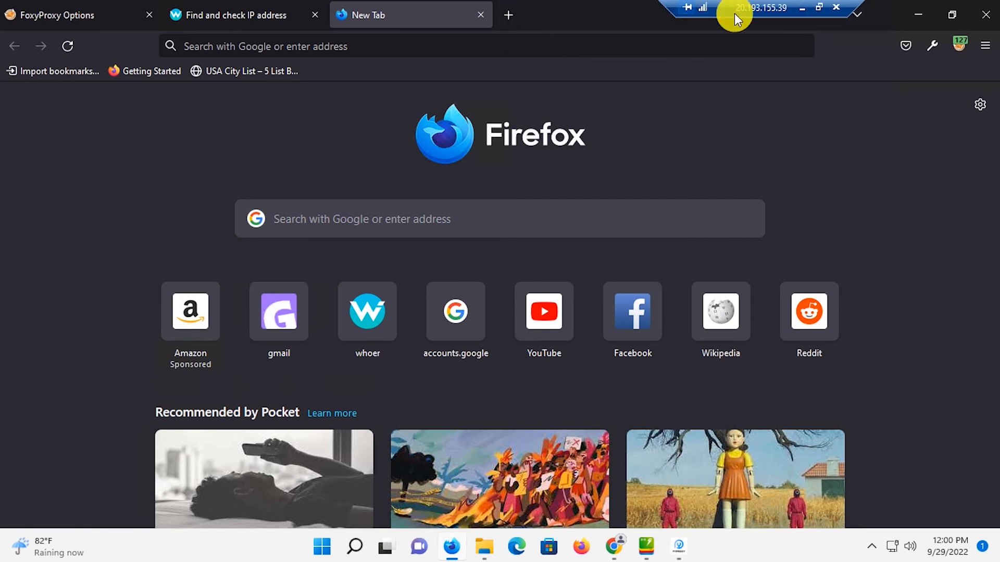
{"action": "mouse_move", "coordinate": [679, 547]}
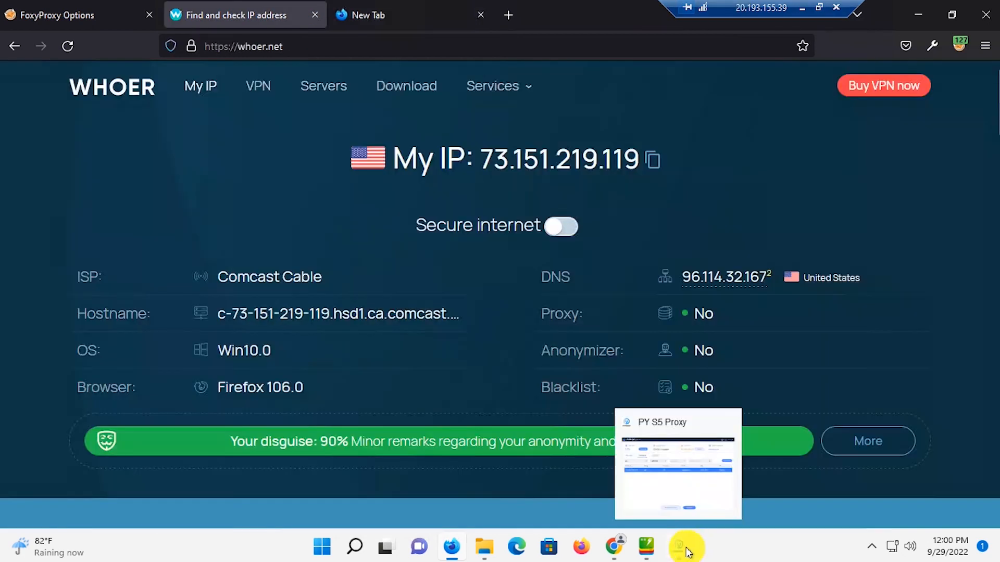
{"action": "left_click", "coordinate": [685, 423]}
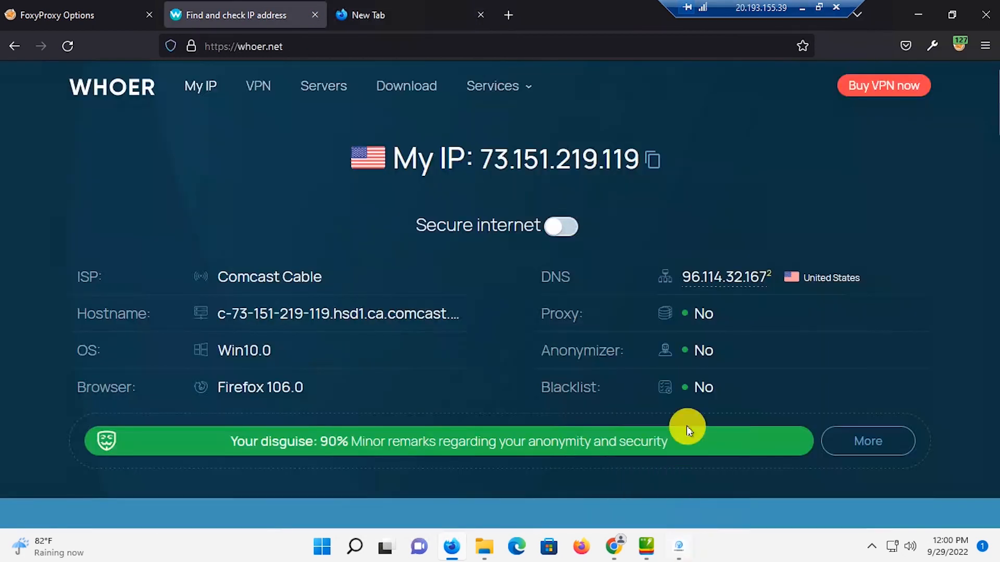
{"action": "left_click", "coordinate": [194, 139]}
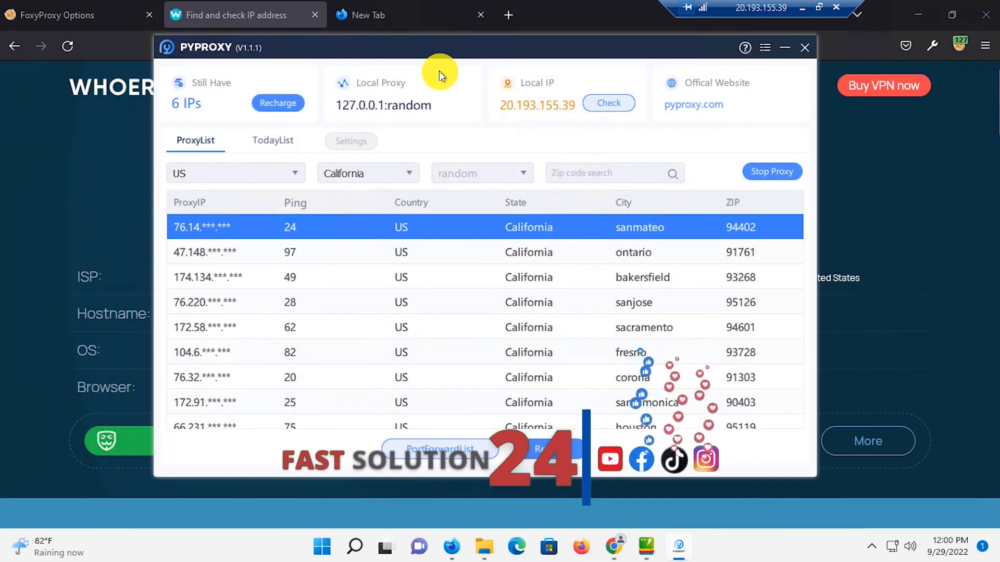
- In Chrome's PYPROXY dashboard, open the Residential Proxies API extraction page
{"action": "left_click", "coordinate": [615, 547]}
{"action": "left_click", "coordinate": [99, 297]}
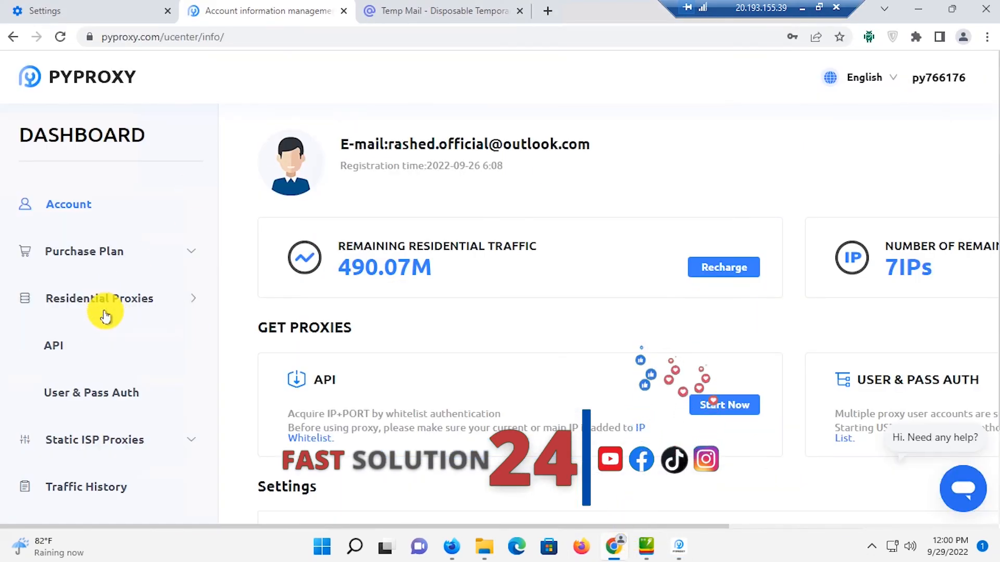
{"action": "scroll", "coordinate": [180, 357], "scroll_direction": "down", "scroll_amount": 2}
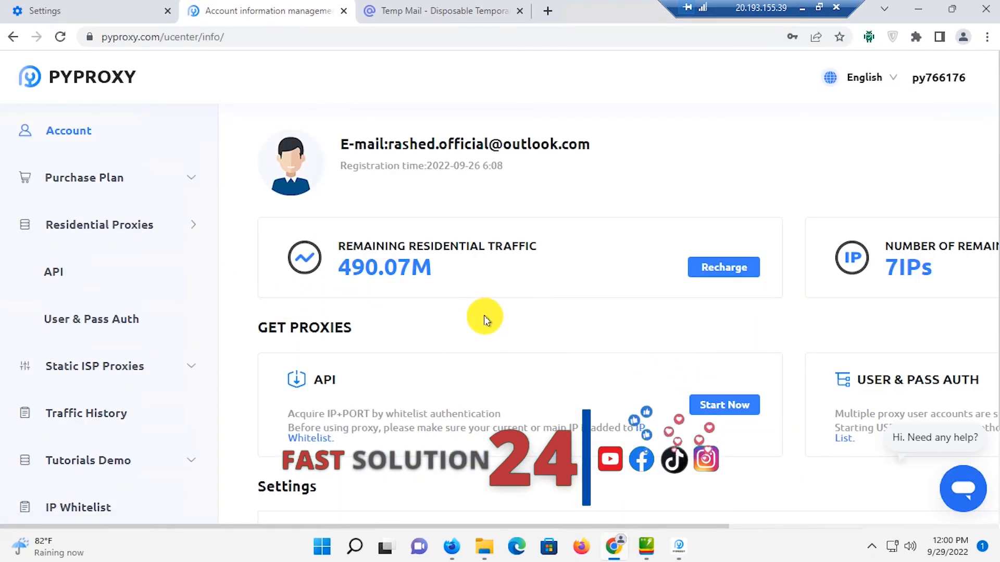
{"action": "scroll", "coordinate": [526, 336], "scroll_direction": "down", "scroll_amount": 2}
{"action": "scroll", "coordinate": [459, 352], "scroll_direction": "up", "scroll_amount": 1}
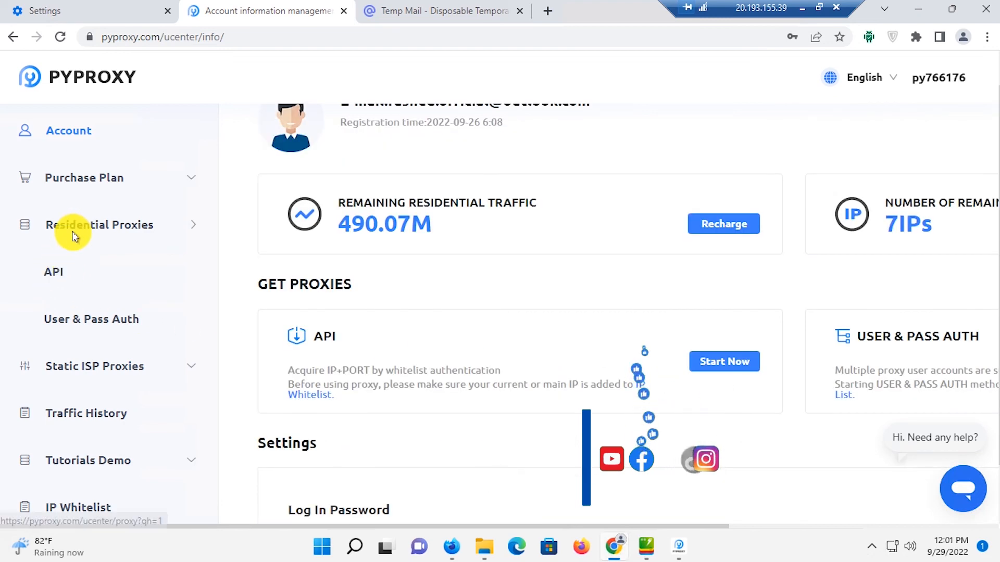
{"action": "left_click", "coordinate": [51, 281]}
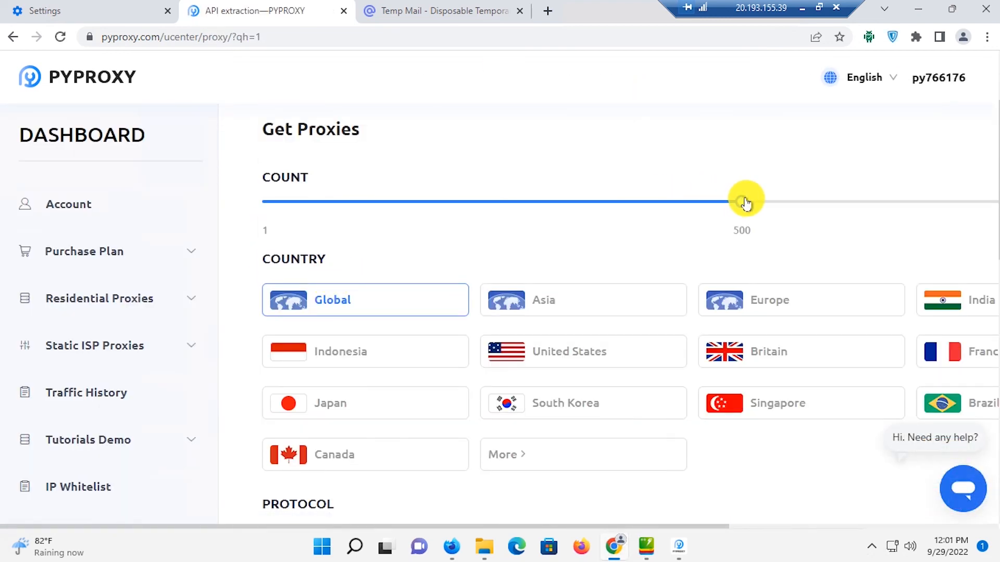
- Reduce the proxy count and set country United States, protocol SOCKS5, separator (/br)
{"action": "left_click_drag", "start_coordinate": [749, 204], "coordinate": [231, 198]}
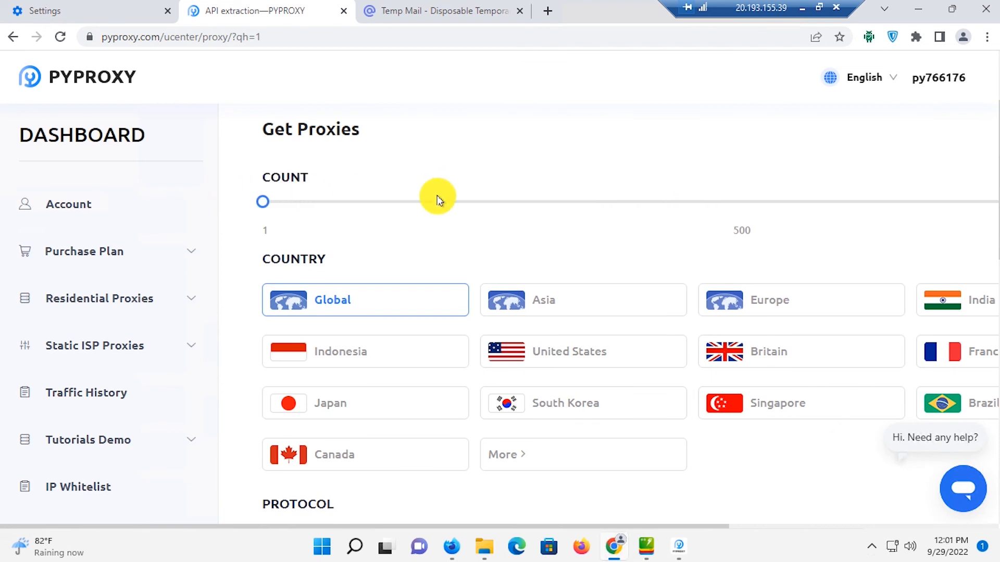
{"action": "scroll", "coordinate": [469, 218], "scroll_direction": "down", "scroll_amount": 3}
{"action": "left_click", "coordinate": [569, 204]}
{"action": "scroll", "coordinate": [526, 386], "scroll_direction": "down", "scroll_amount": 4}
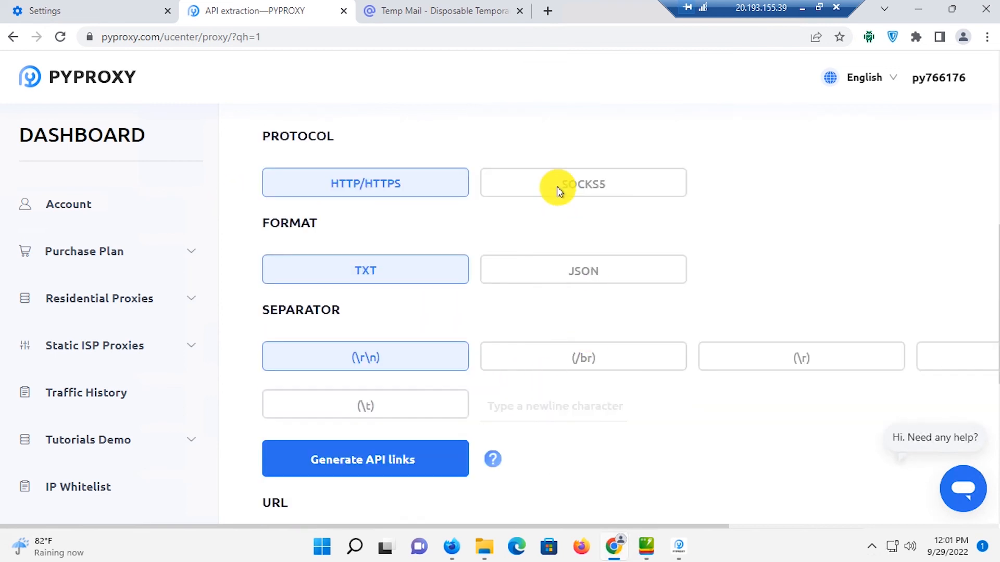
{"action": "left_click", "coordinate": [570, 194]}
{"action": "scroll", "coordinate": [435, 266], "scroll_direction": "down", "scroll_amount": 3}
{"action": "left_click", "coordinate": [573, 214]}
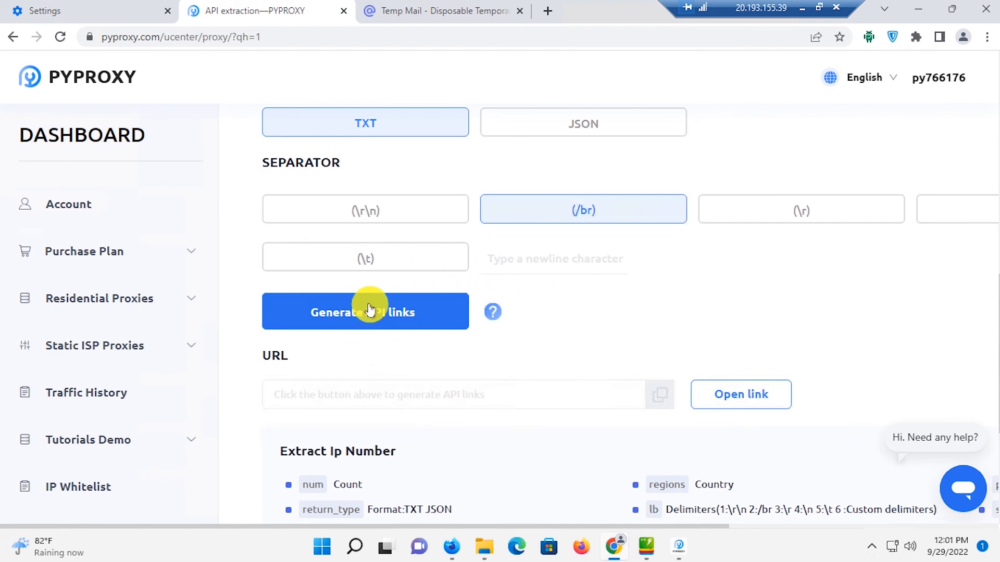
{"action": "scroll", "coordinate": [398, 301], "scroll_direction": "up", "scroll_amount": 12}
{"action": "scroll", "coordinate": [590, 395], "scroll_direction": "down", "scroll_amount": 7}
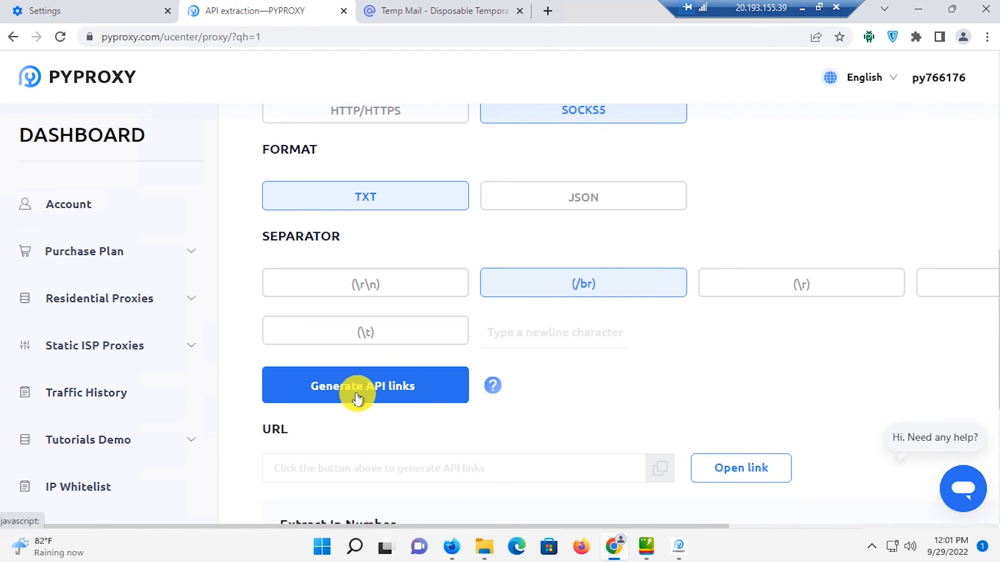
- Generate the API link and open it in a new tab
{"action": "left_click", "coordinate": [558, 390]}
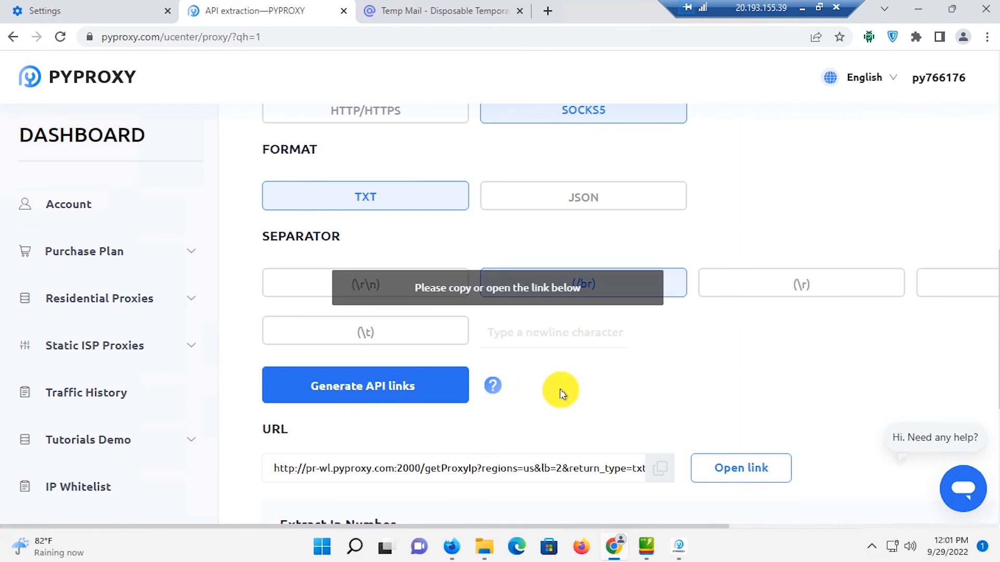
{"action": "scroll", "coordinate": [562, 372], "scroll_direction": "down", "scroll_amount": 3}
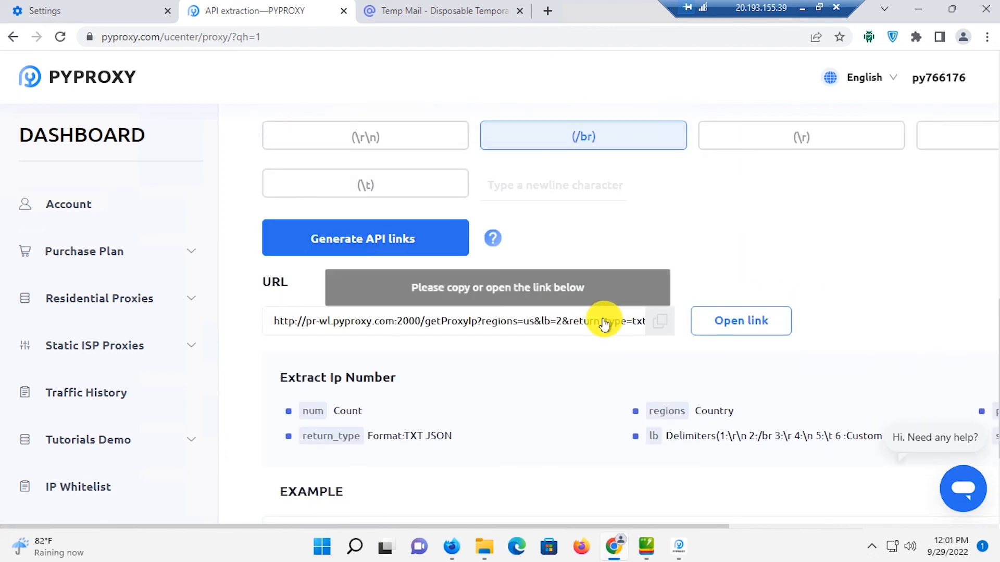
{"action": "left_click", "coordinate": [735, 328]}
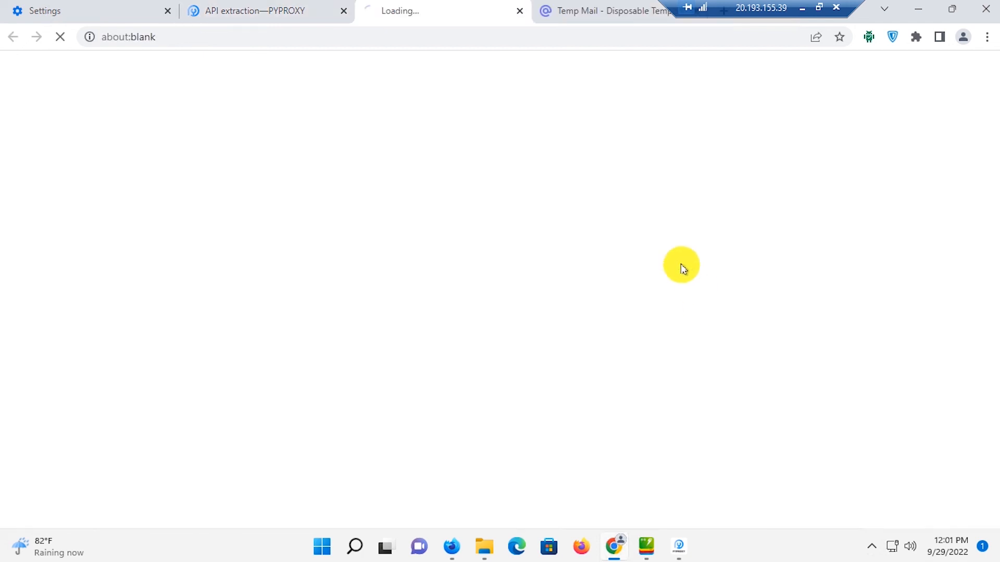
- Select the second returned proxy, 44.206.234.75:10281, after briefly switching to Firefox and back to Chrome
{"action": "left_click_drag", "start_coordinate": [2, 73], "coordinate": [283, 69]}
{"action": "left_click", "coordinate": [291, 75]}
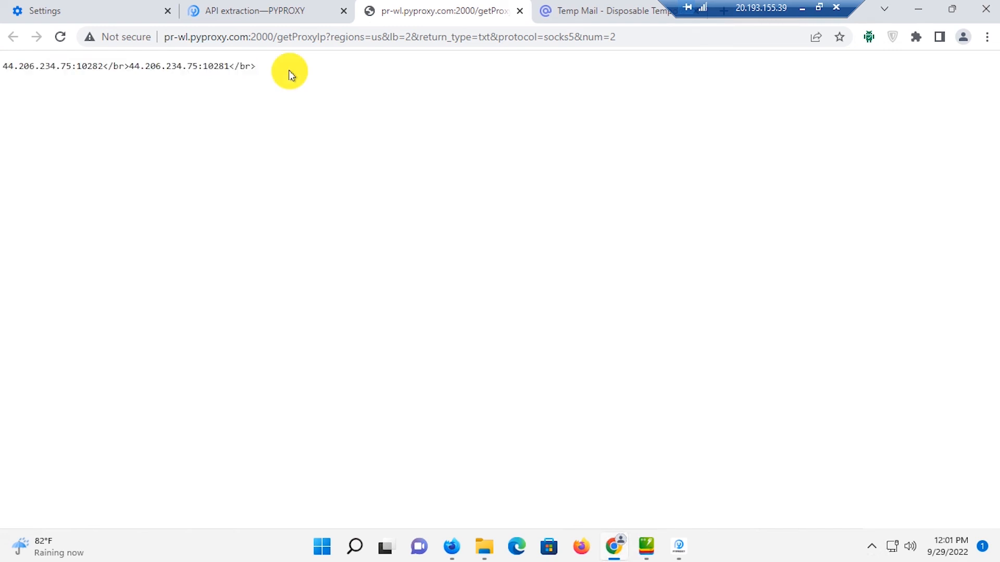
{"action": "left_click_drag", "start_coordinate": [2, 73], "coordinate": [85, 66]}
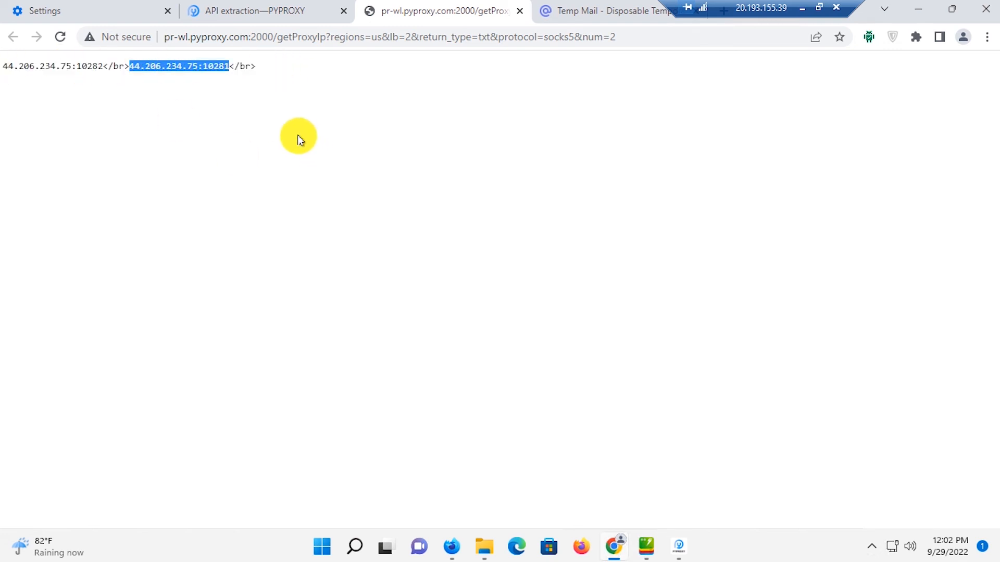
{"action": "left_click", "coordinate": [575, 103]}
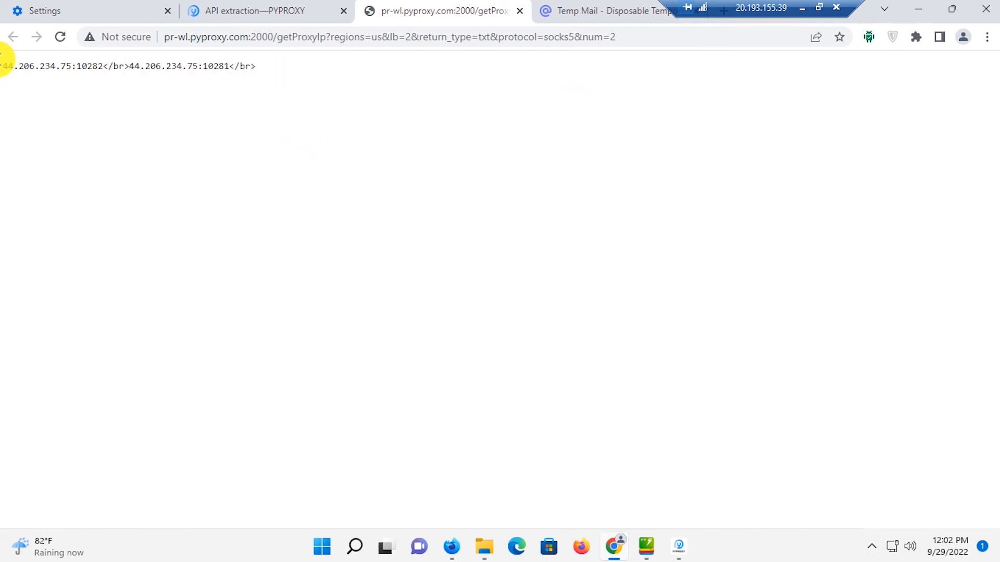
{"action": "left_click_drag", "start_coordinate": [131, 65], "coordinate": [233, 62]}
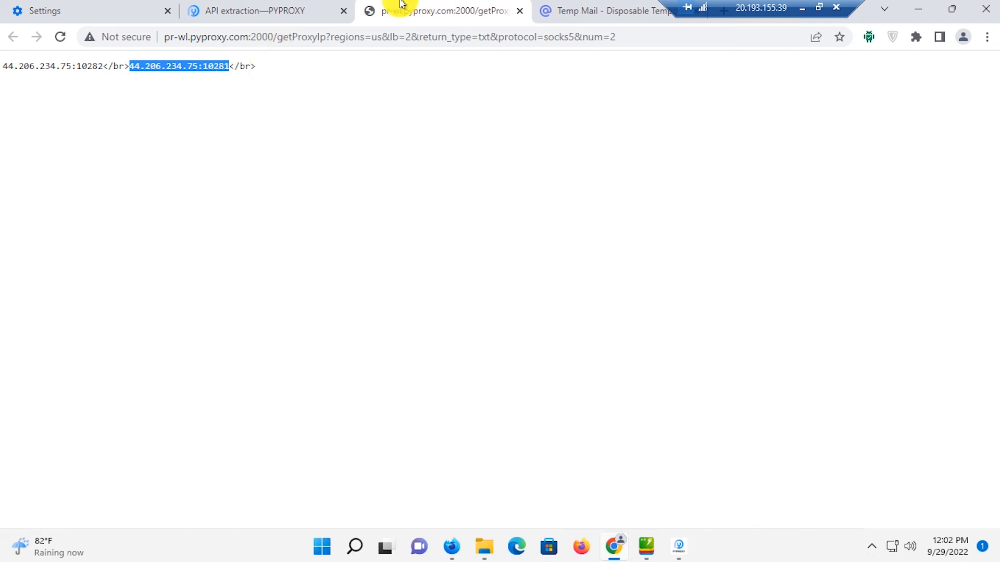
{"action": "left_click", "coordinate": [608, 547]}
{"action": "left_click", "coordinate": [619, 547]}
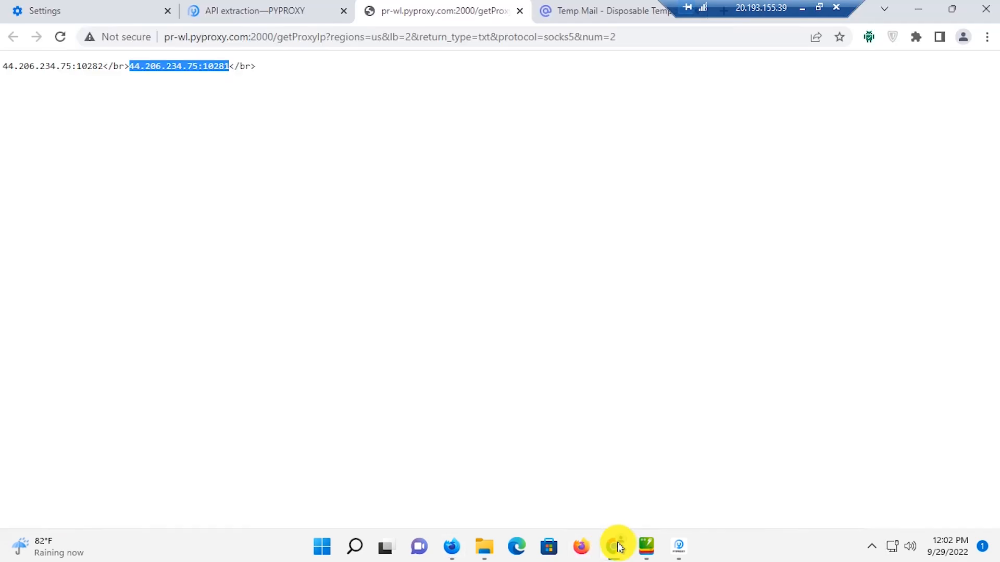